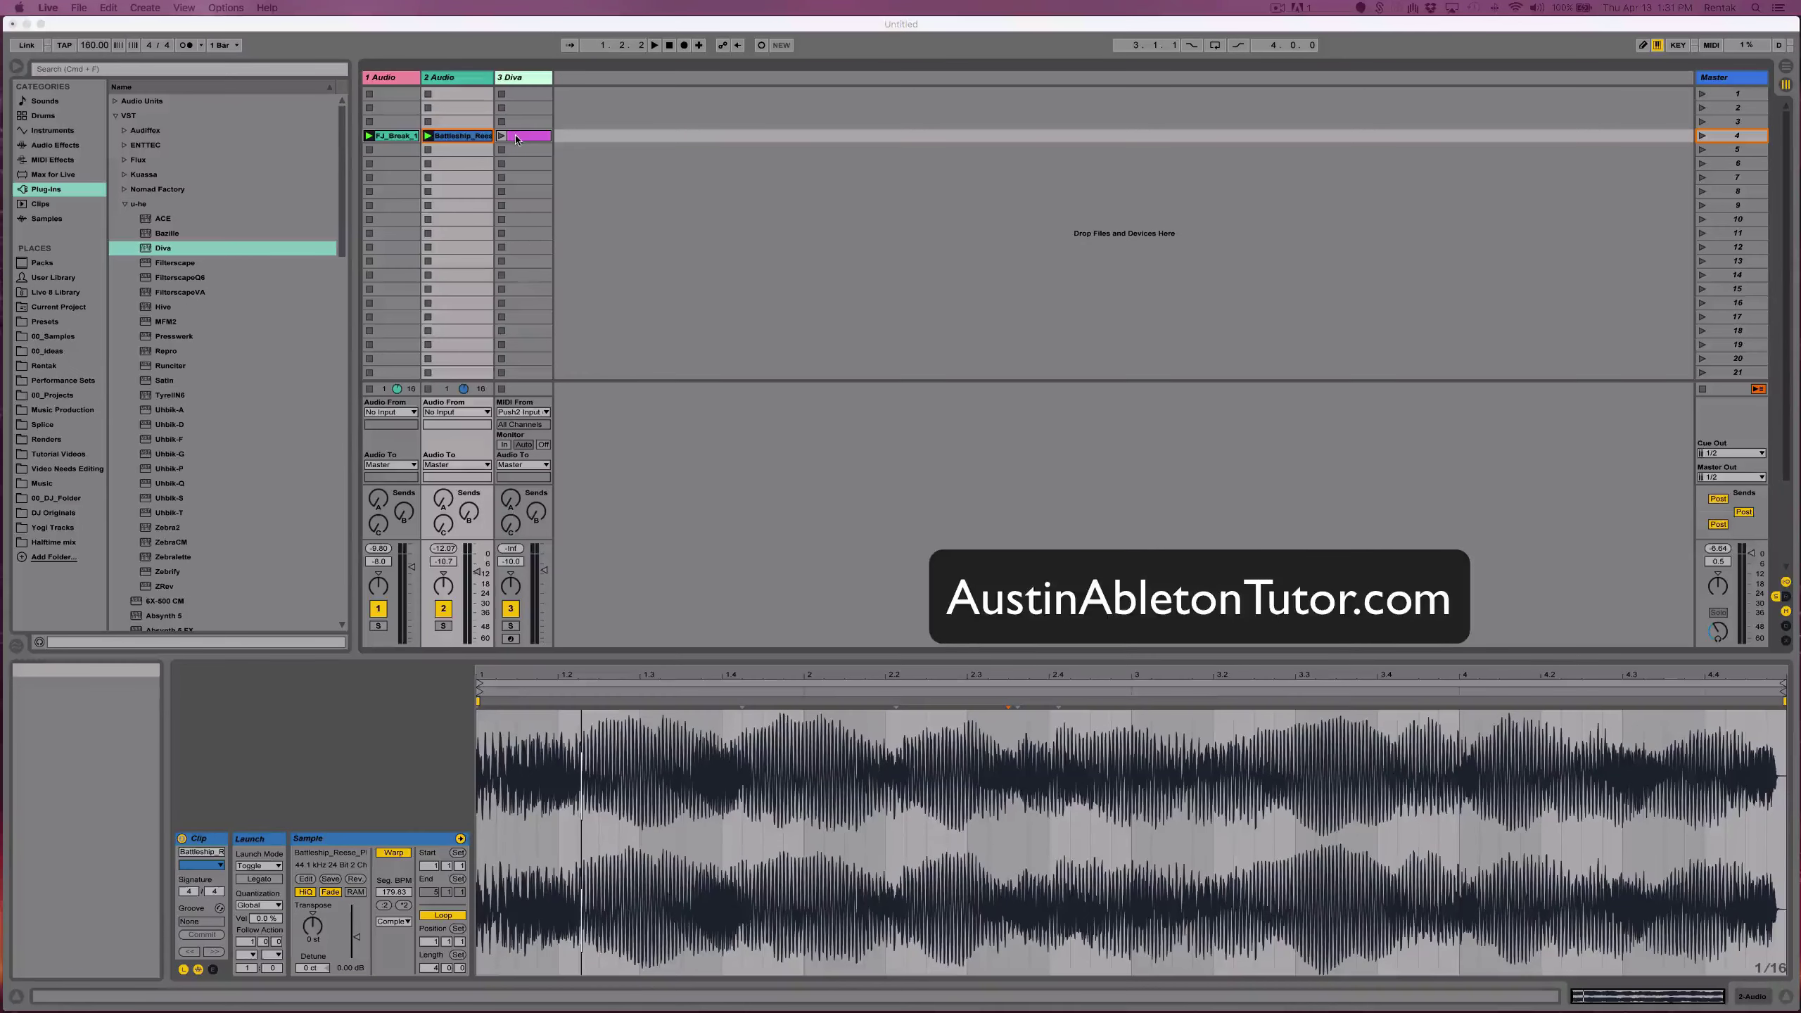
# Select the Battleship_Reese_PL clip on the second audio track and listen to its playback
pyautogui.click(467, 140)
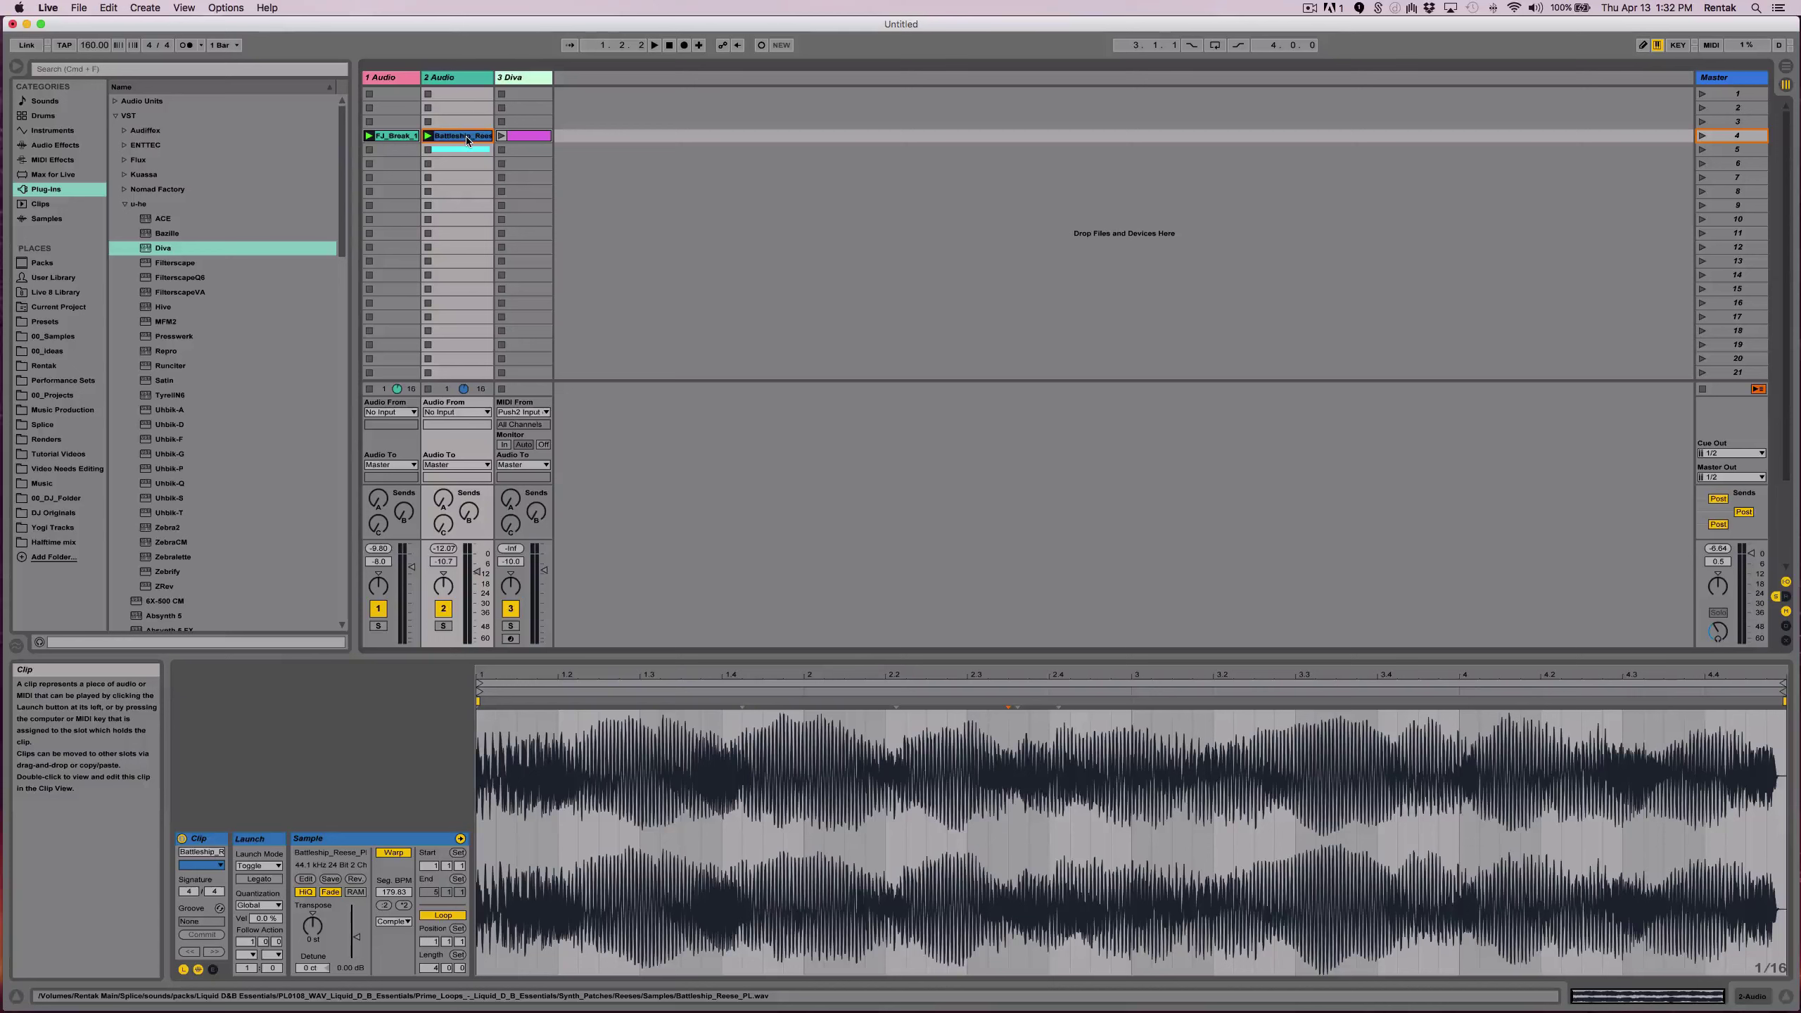
pyautogui.press('space')
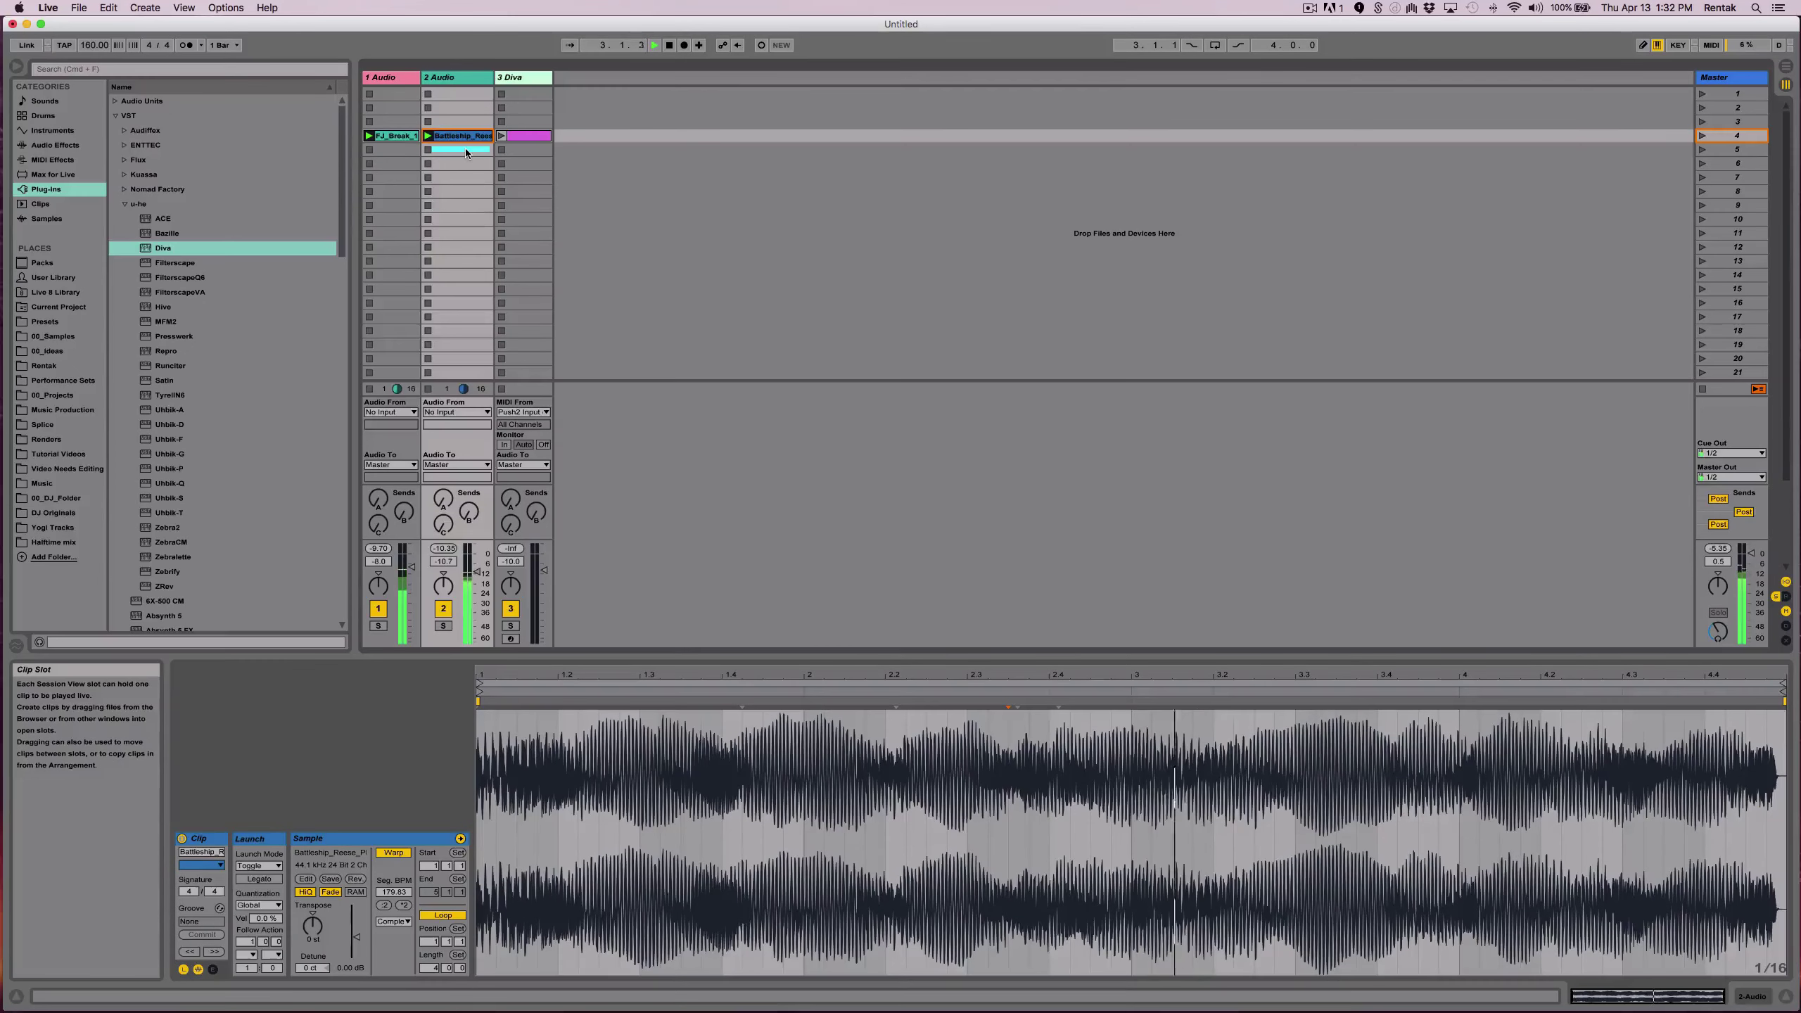
pyautogui.press('space')
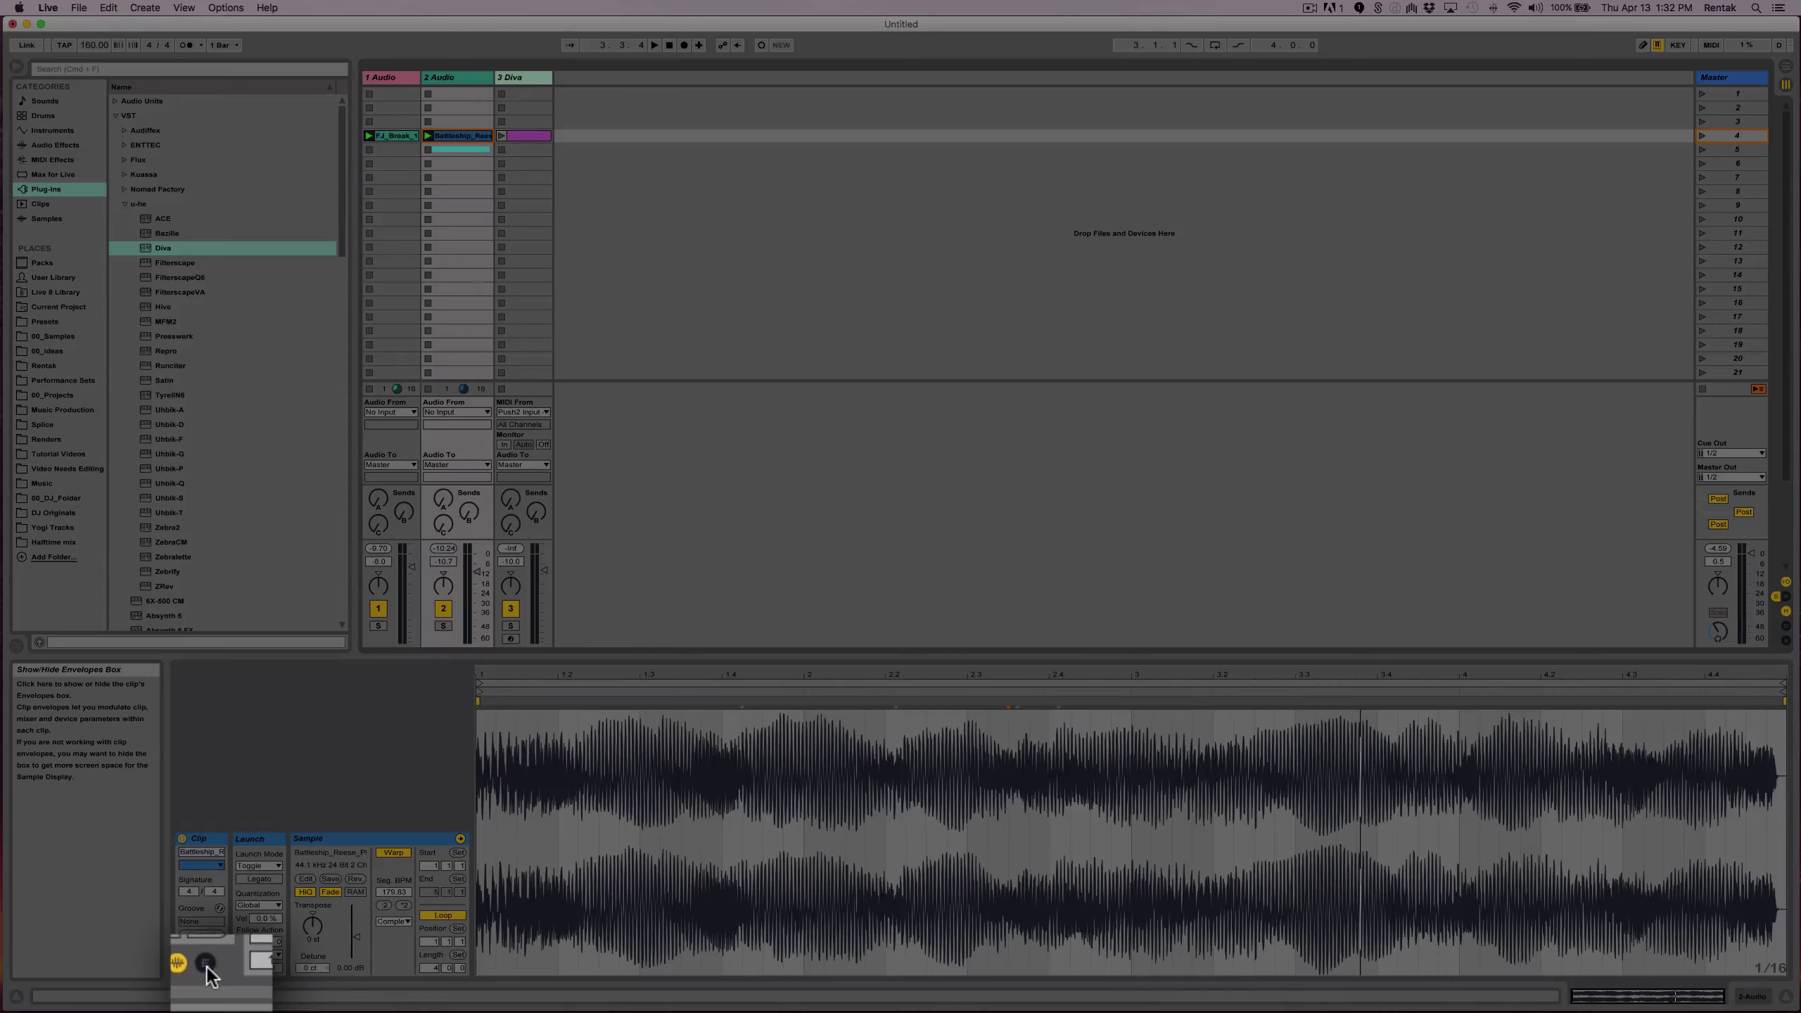
# Show the clip's envelopes, choose Clip with Transposition Modulation, and play the loop briefly
pyautogui.click(205, 963)
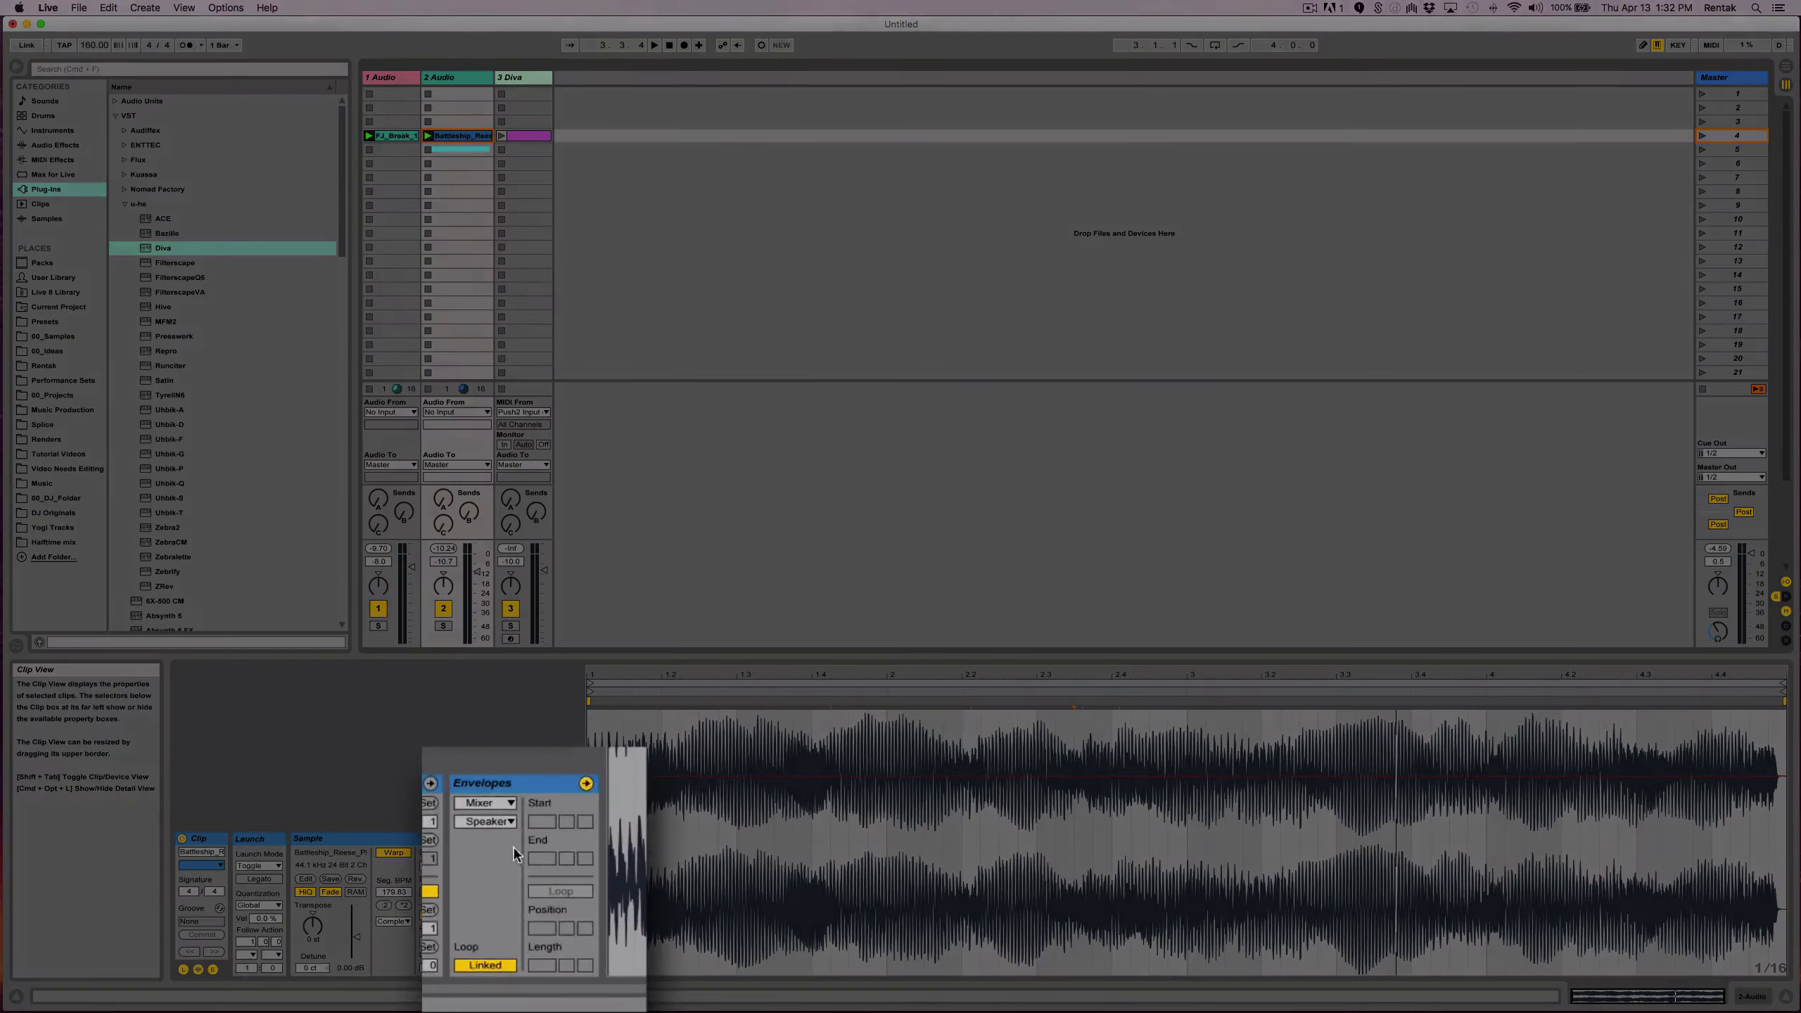
pyautogui.click(500, 804)
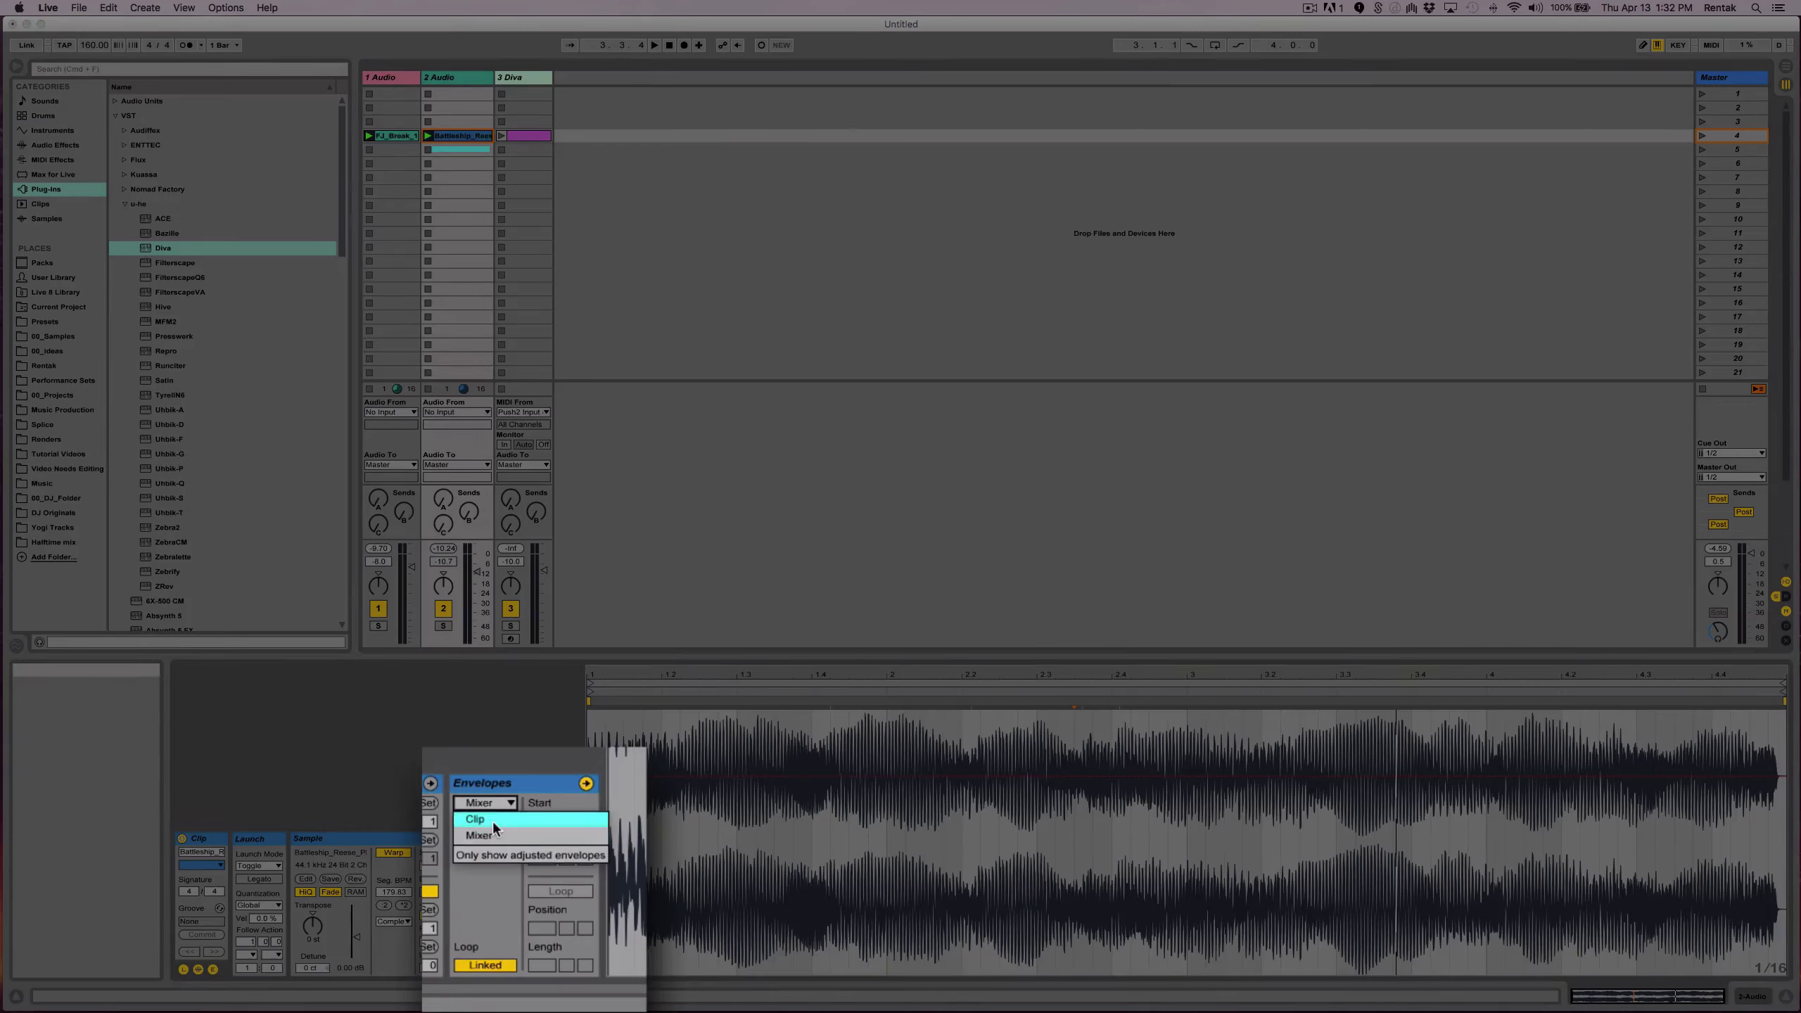
pyautogui.click(494, 826)
pyautogui.click(501, 823)
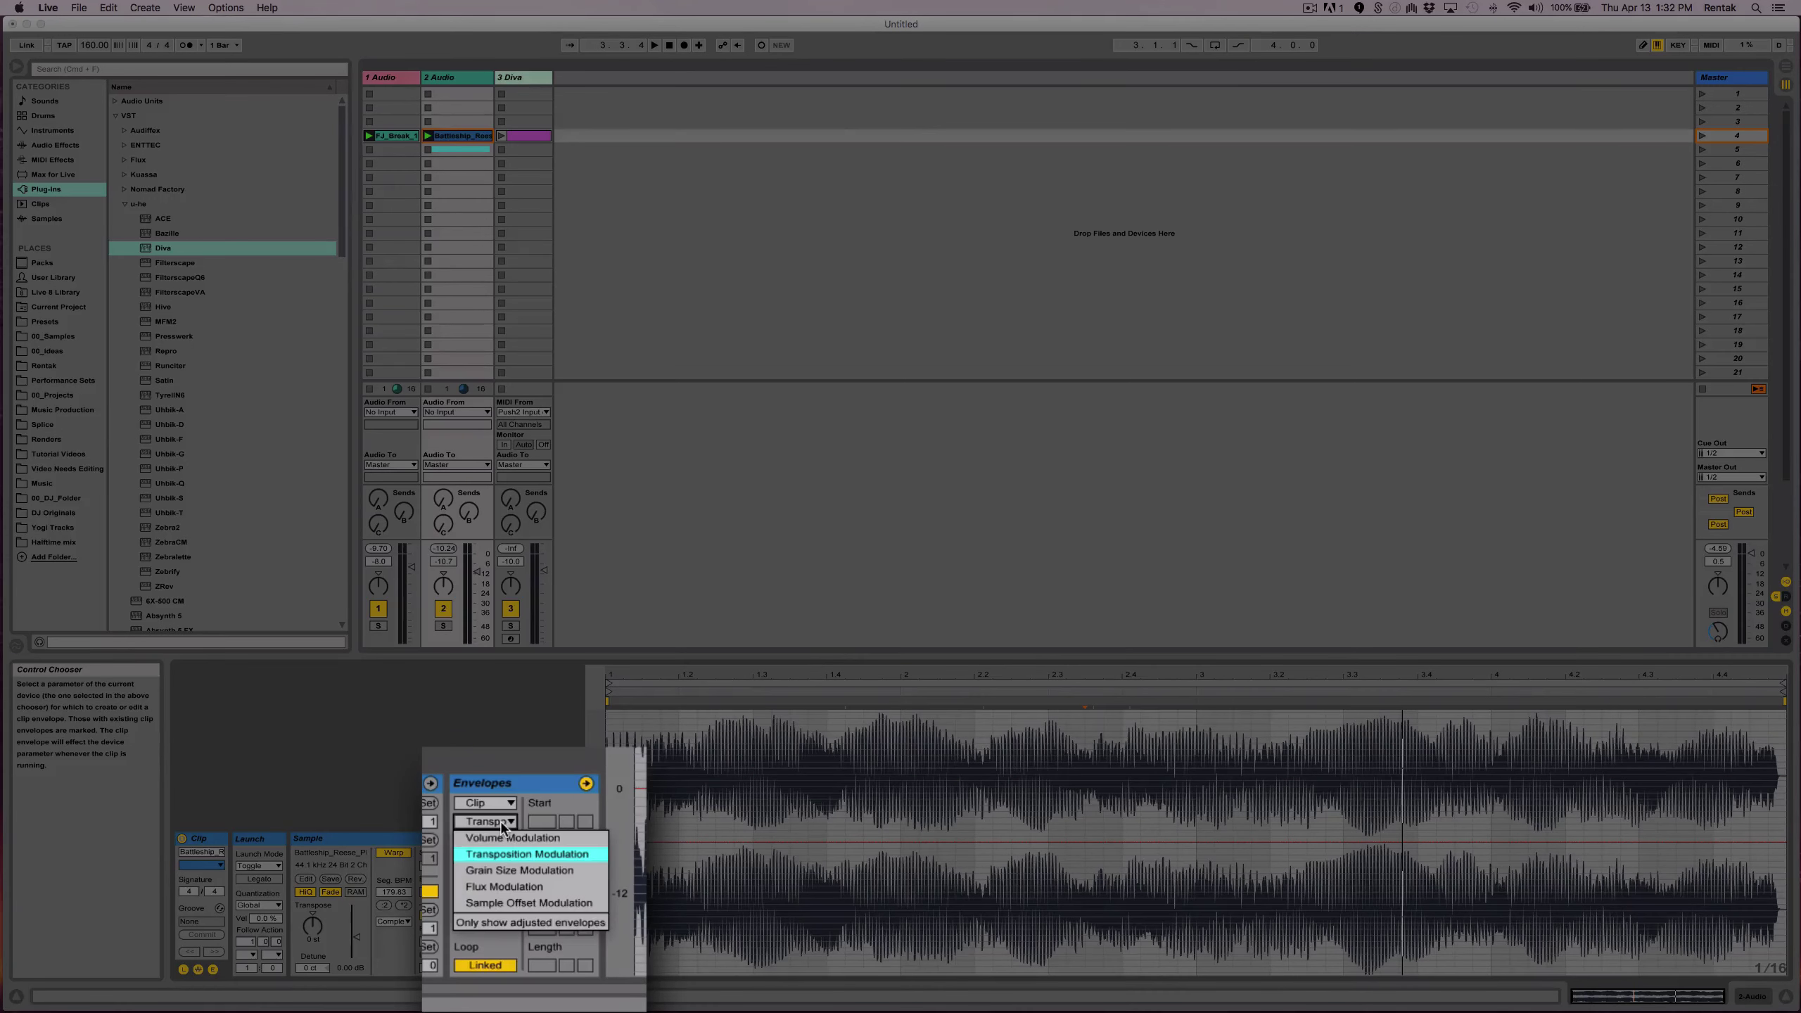
pyautogui.click(500, 822)
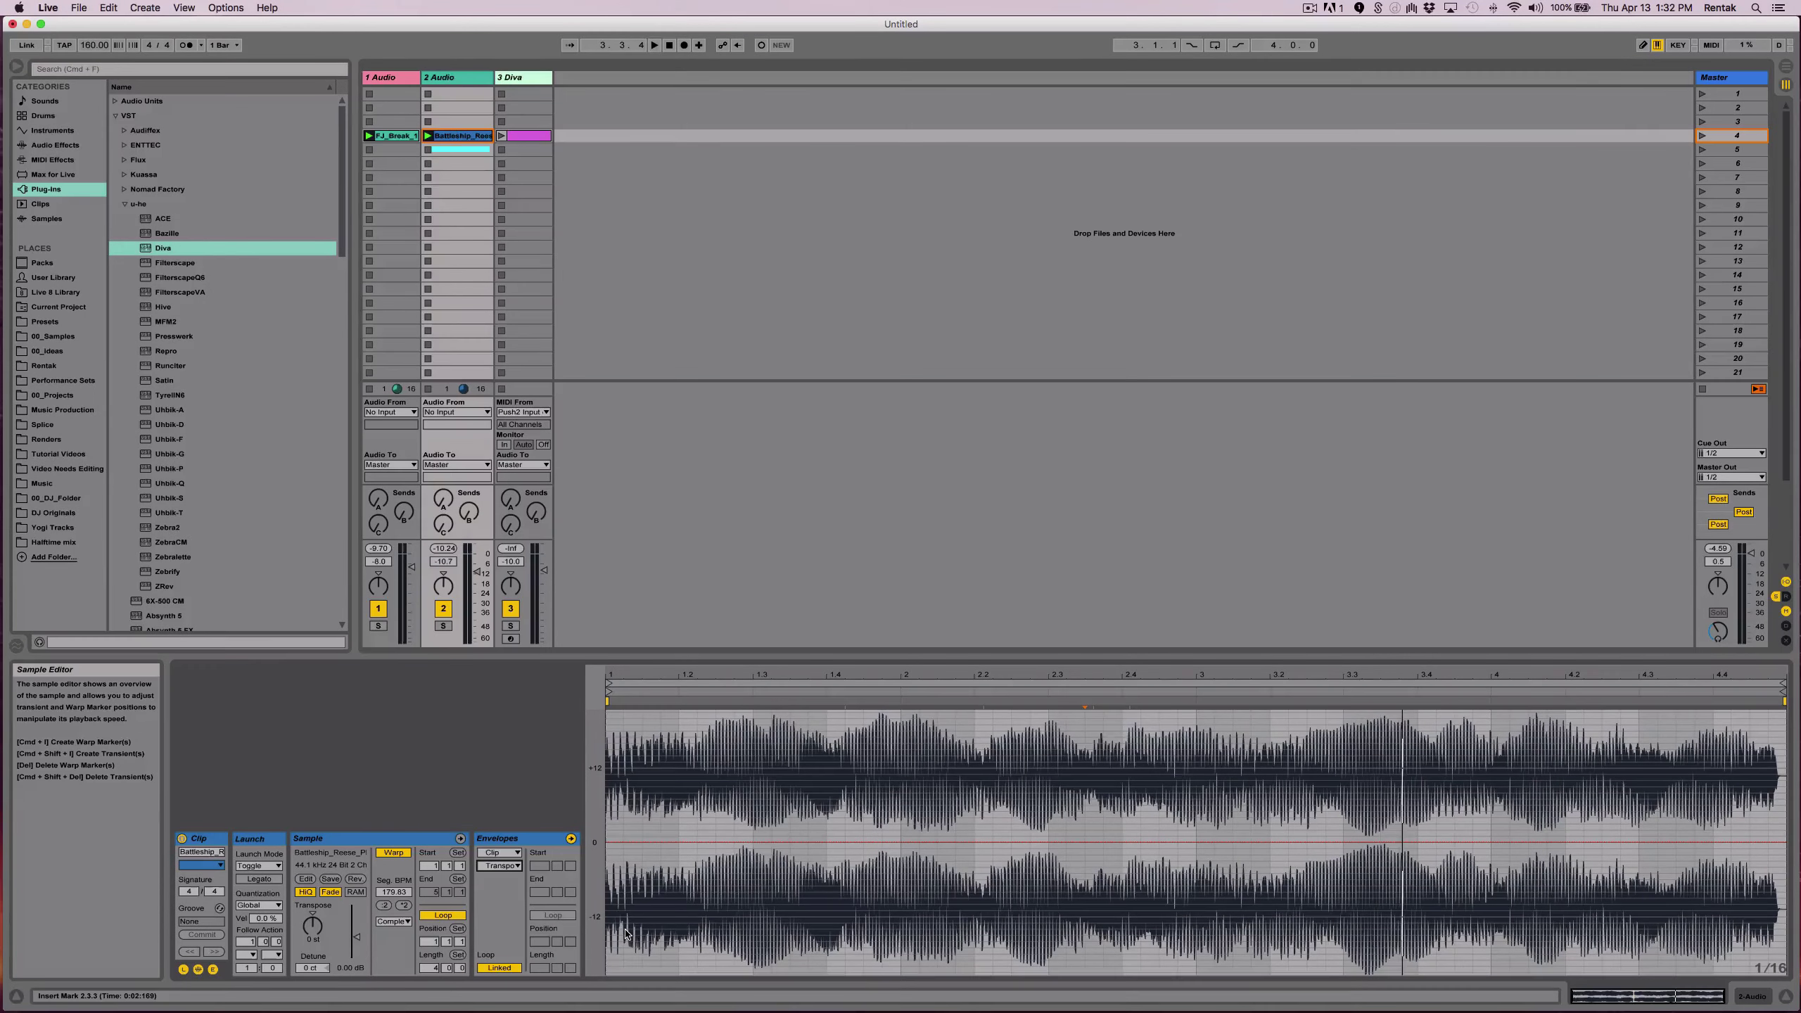
pyautogui.press('space')
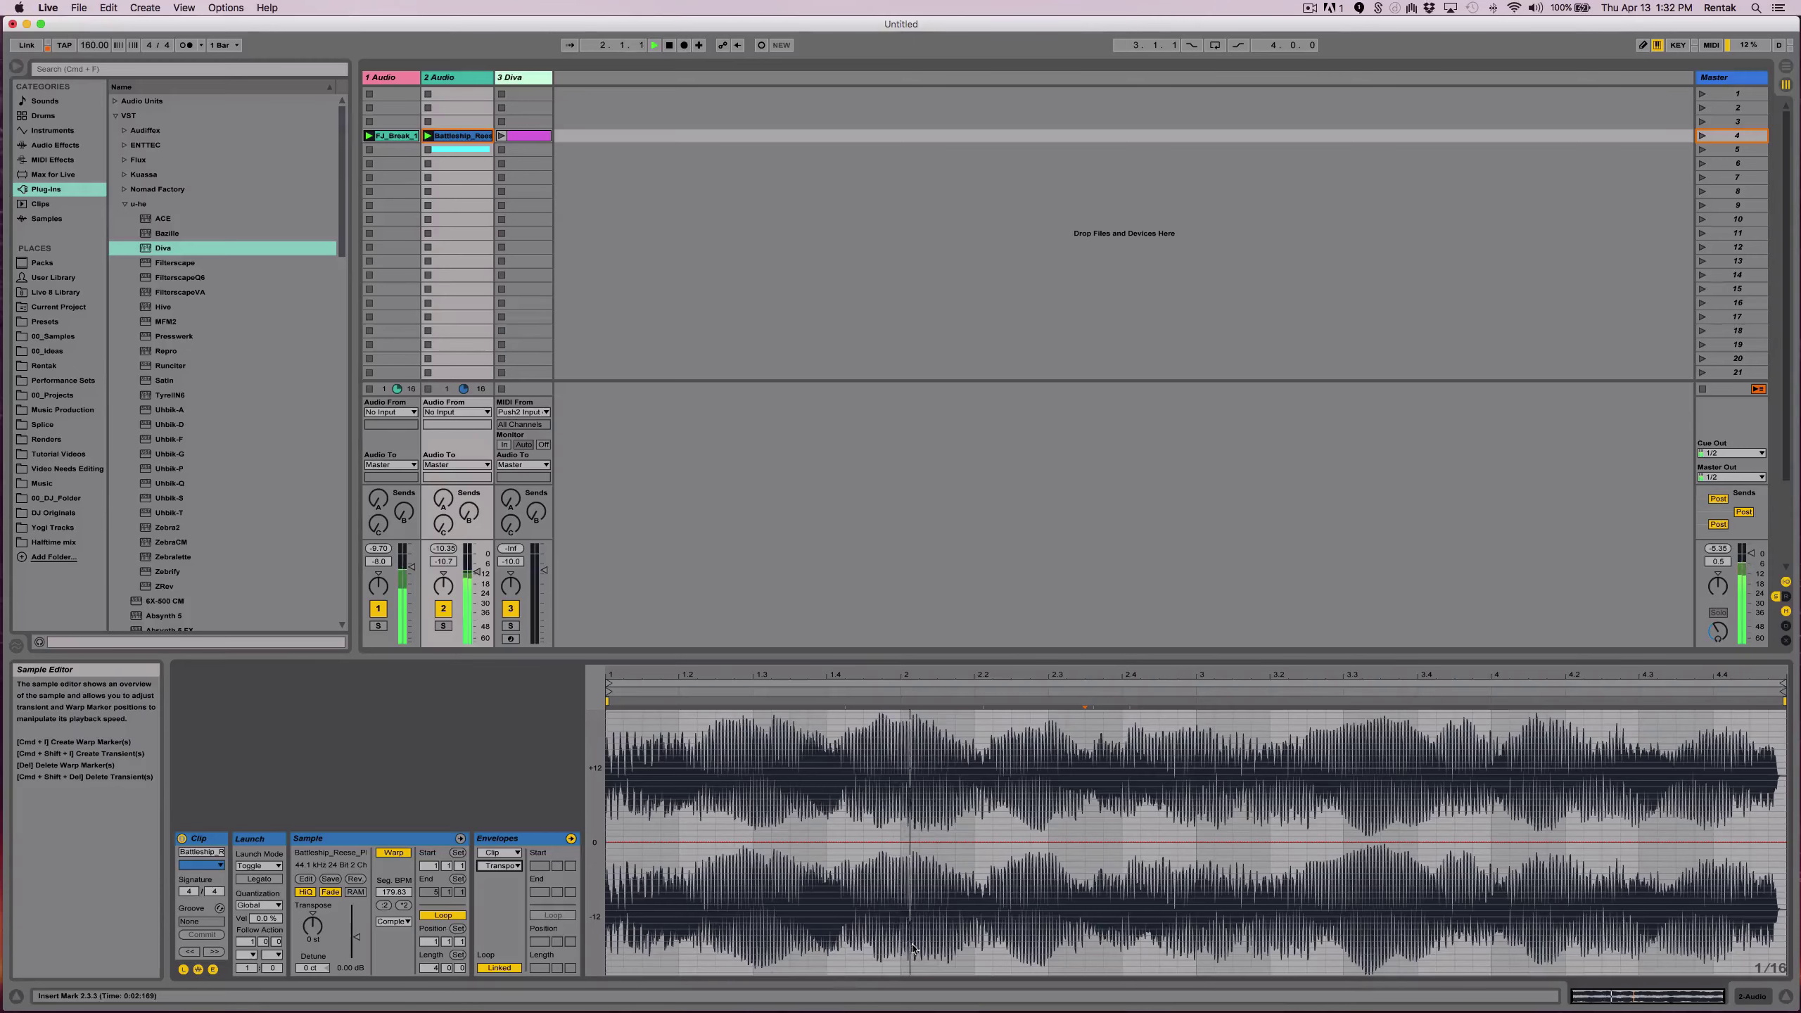
pyautogui.press('space')
# Raise the transposition envelope across bar 2 to a flat level of about +2 semitones
pyautogui.moveTo(902, 937); pyautogui.dragTo(1197, 941)
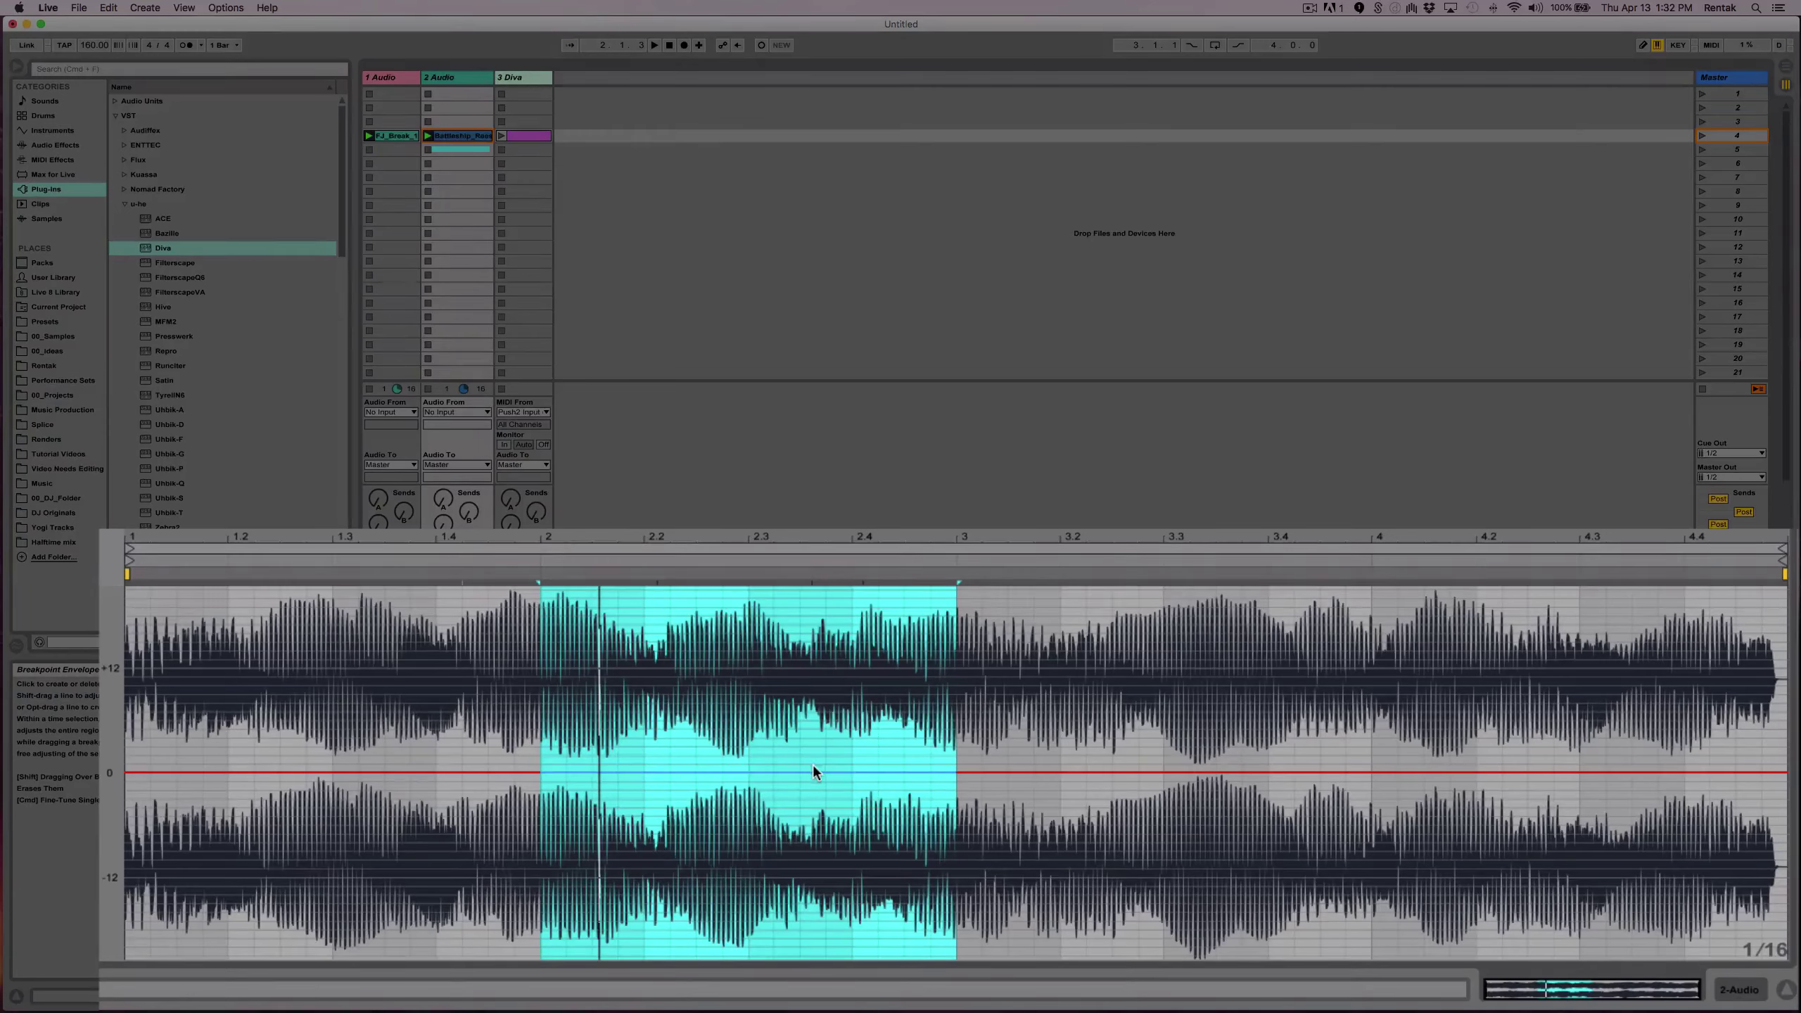
pyautogui.moveTo(813, 764); pyautogui.dragTo(813, 742)
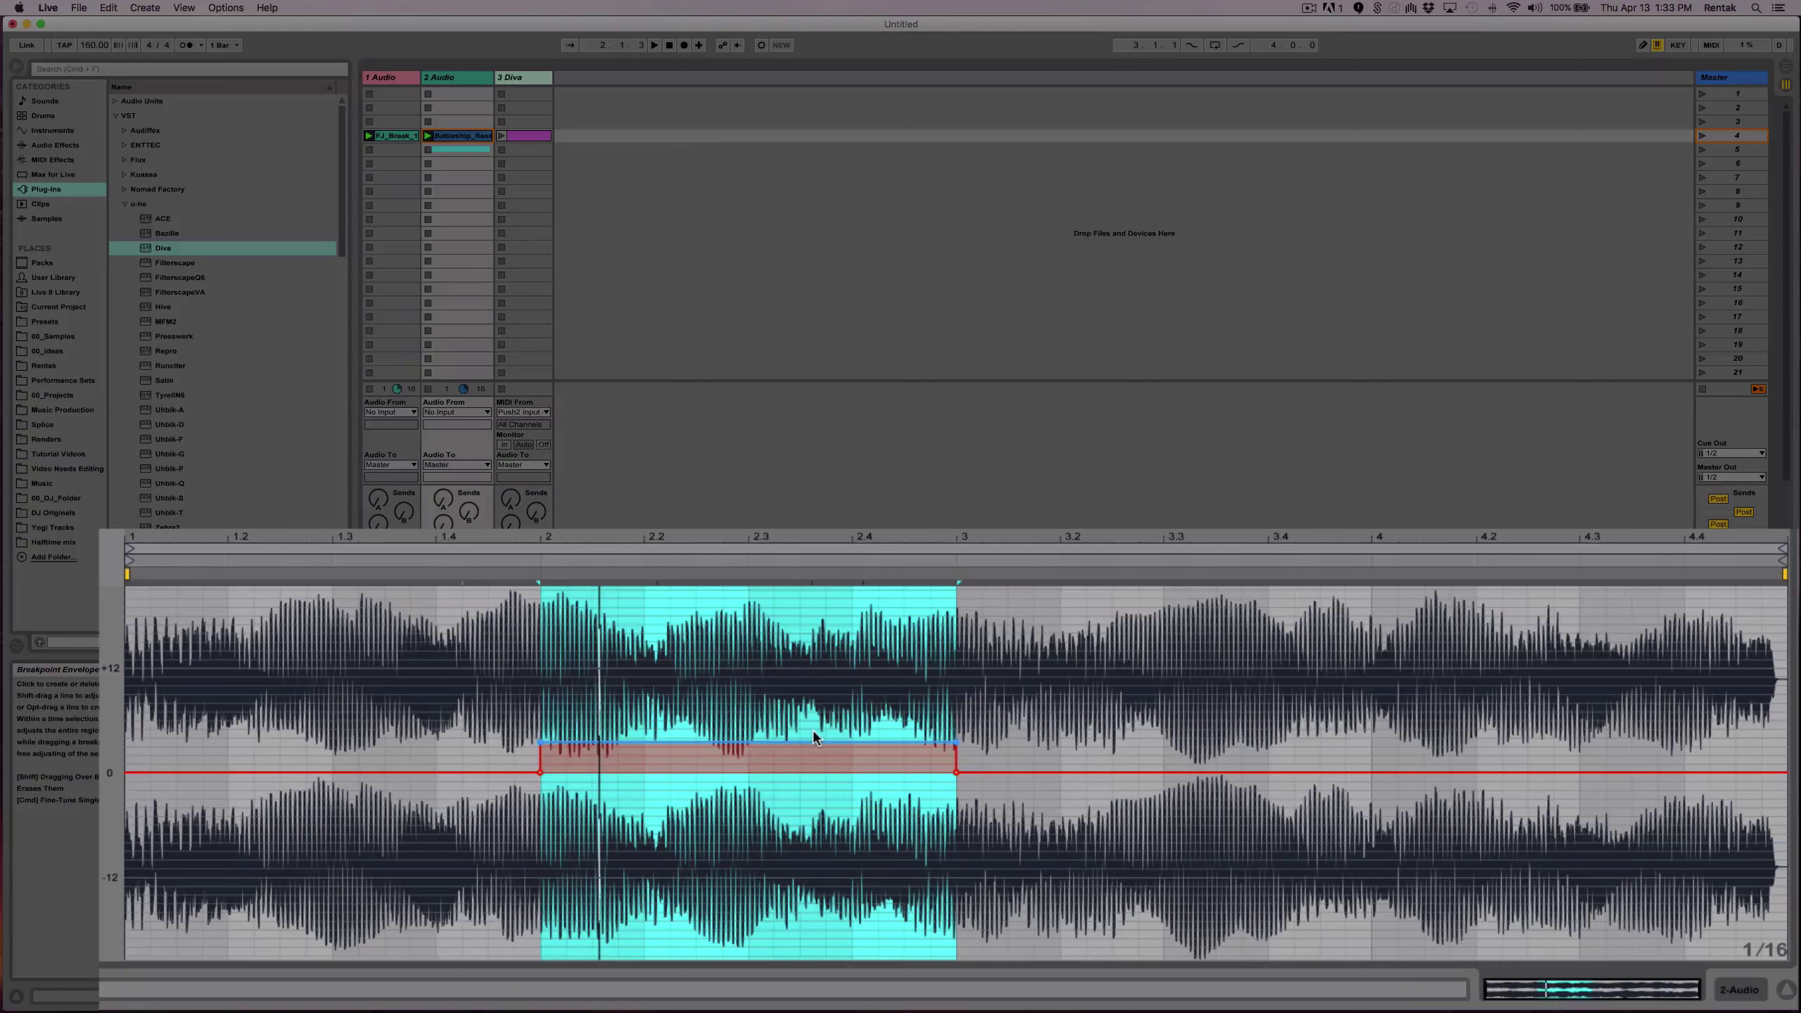
pyautogui.moveTo(540, 740)
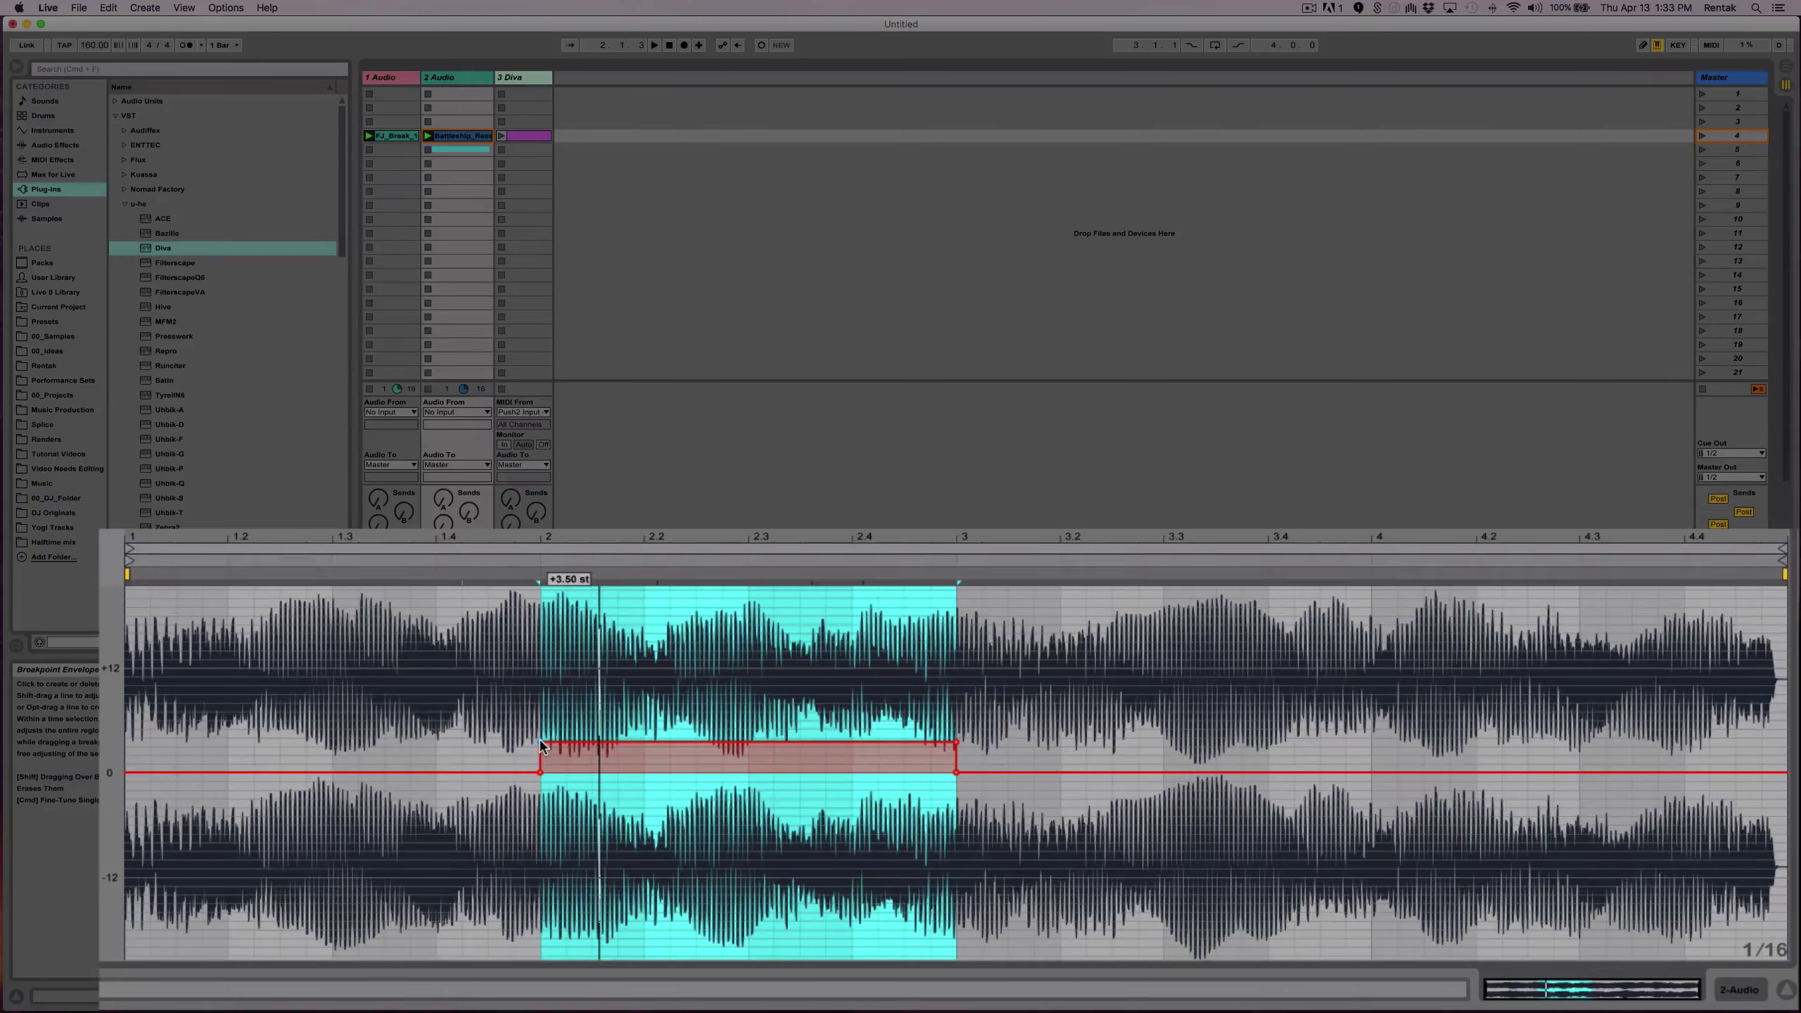
pyautogui.moveTo(540, 745); pyautogui.dragTo(540, 754)
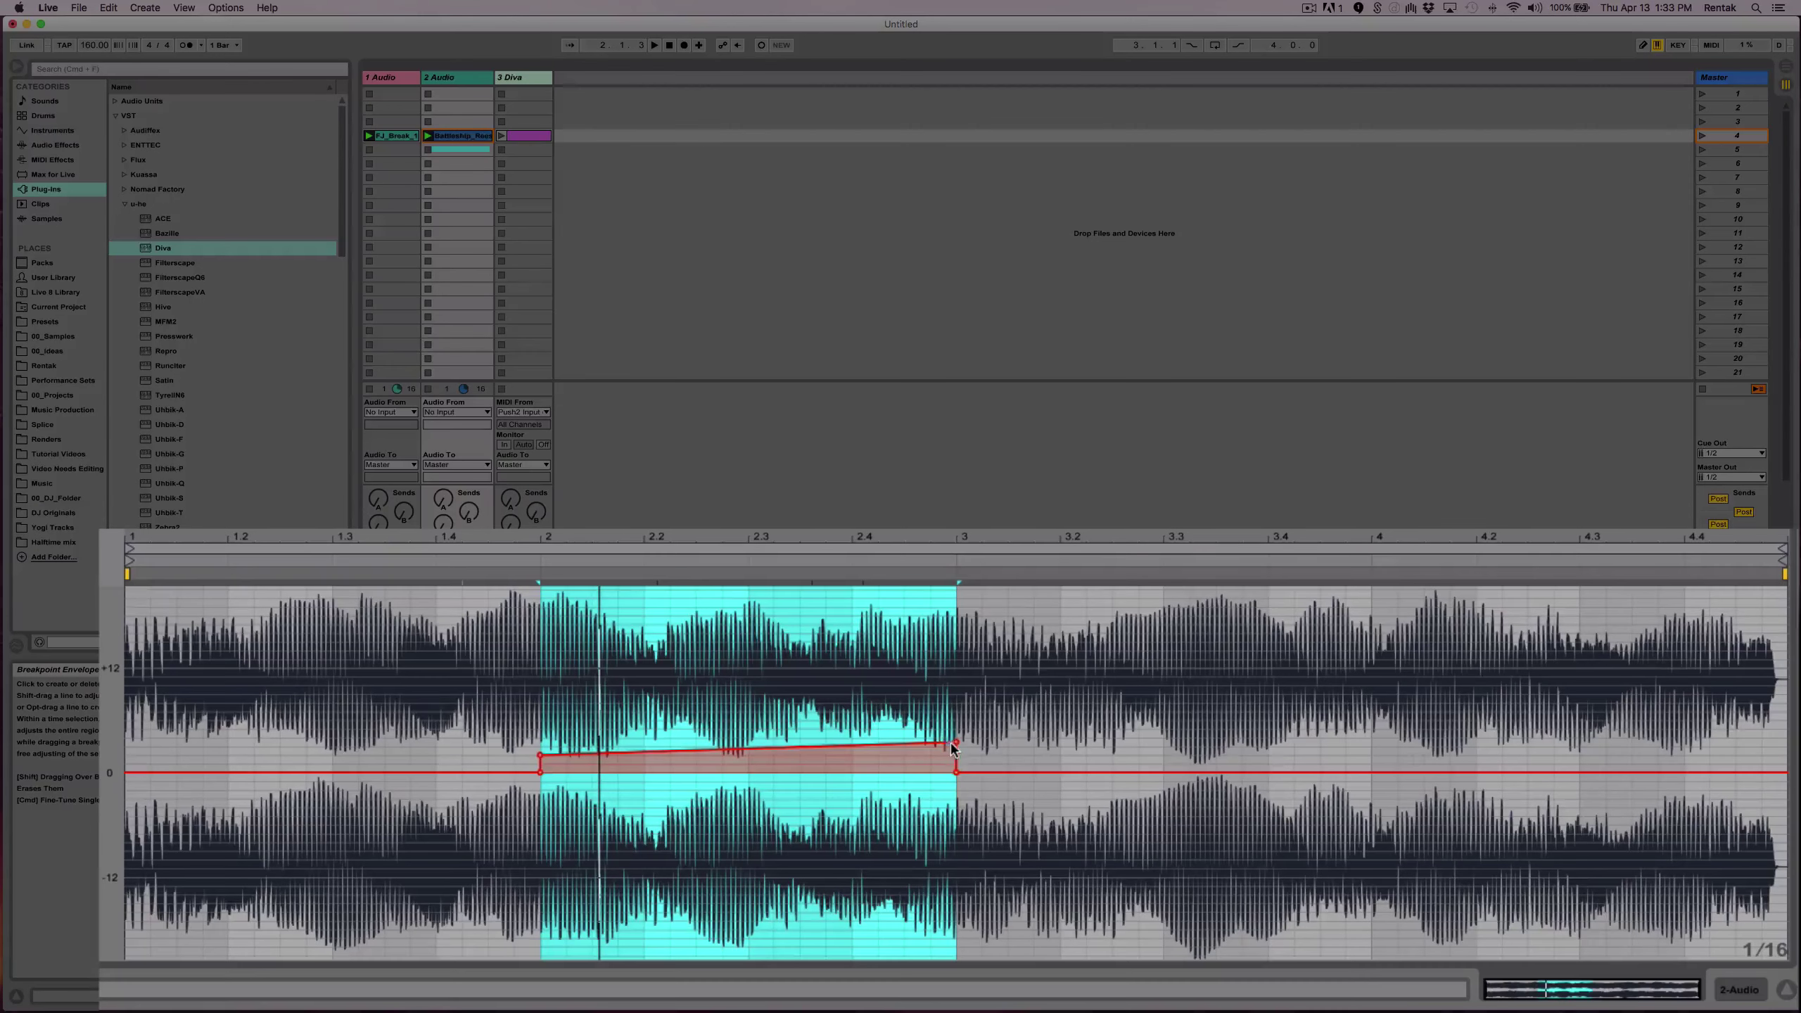
pyautogui.moveTo(954, 743)
pyautogui.moveTo(957, 742); pyautogui.dragTo(957, 755)
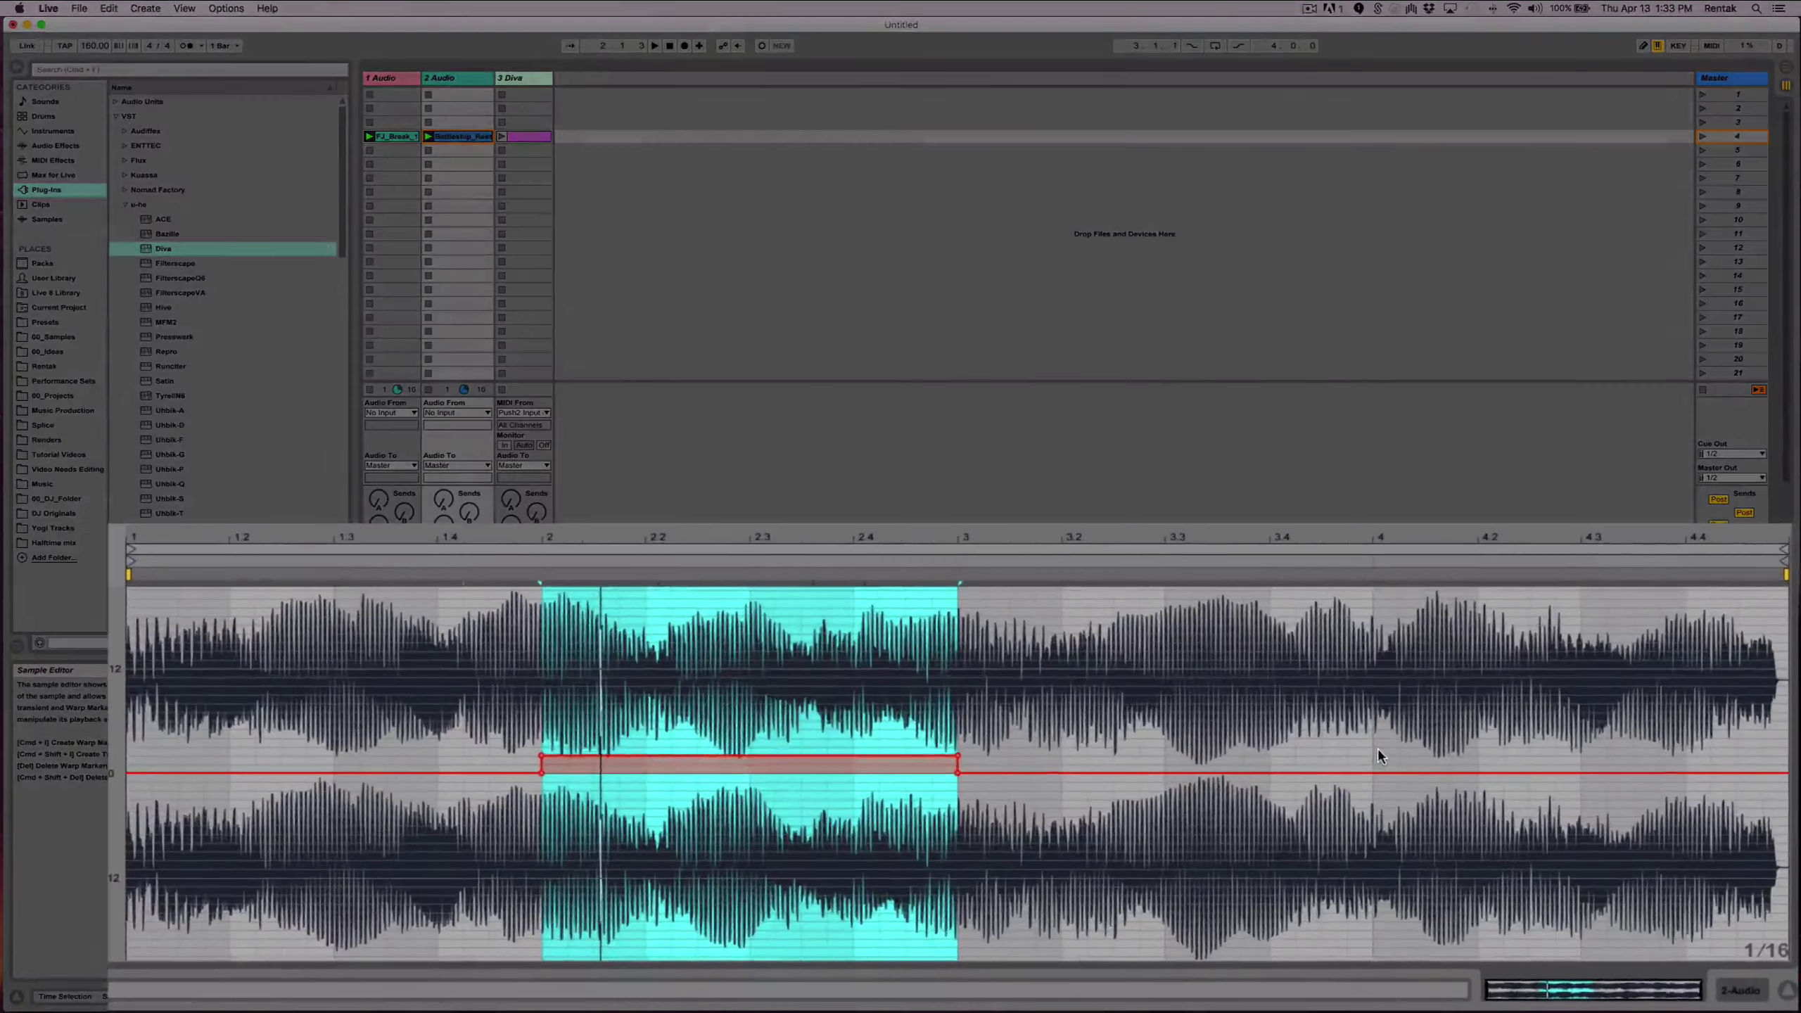
# Raise the transposition envelope across bar 4 to a flat level of about +7 semitones and audition the clip
pyautogui.moveTo(1493, 826); pyautogui.dragTo(1788, 824)
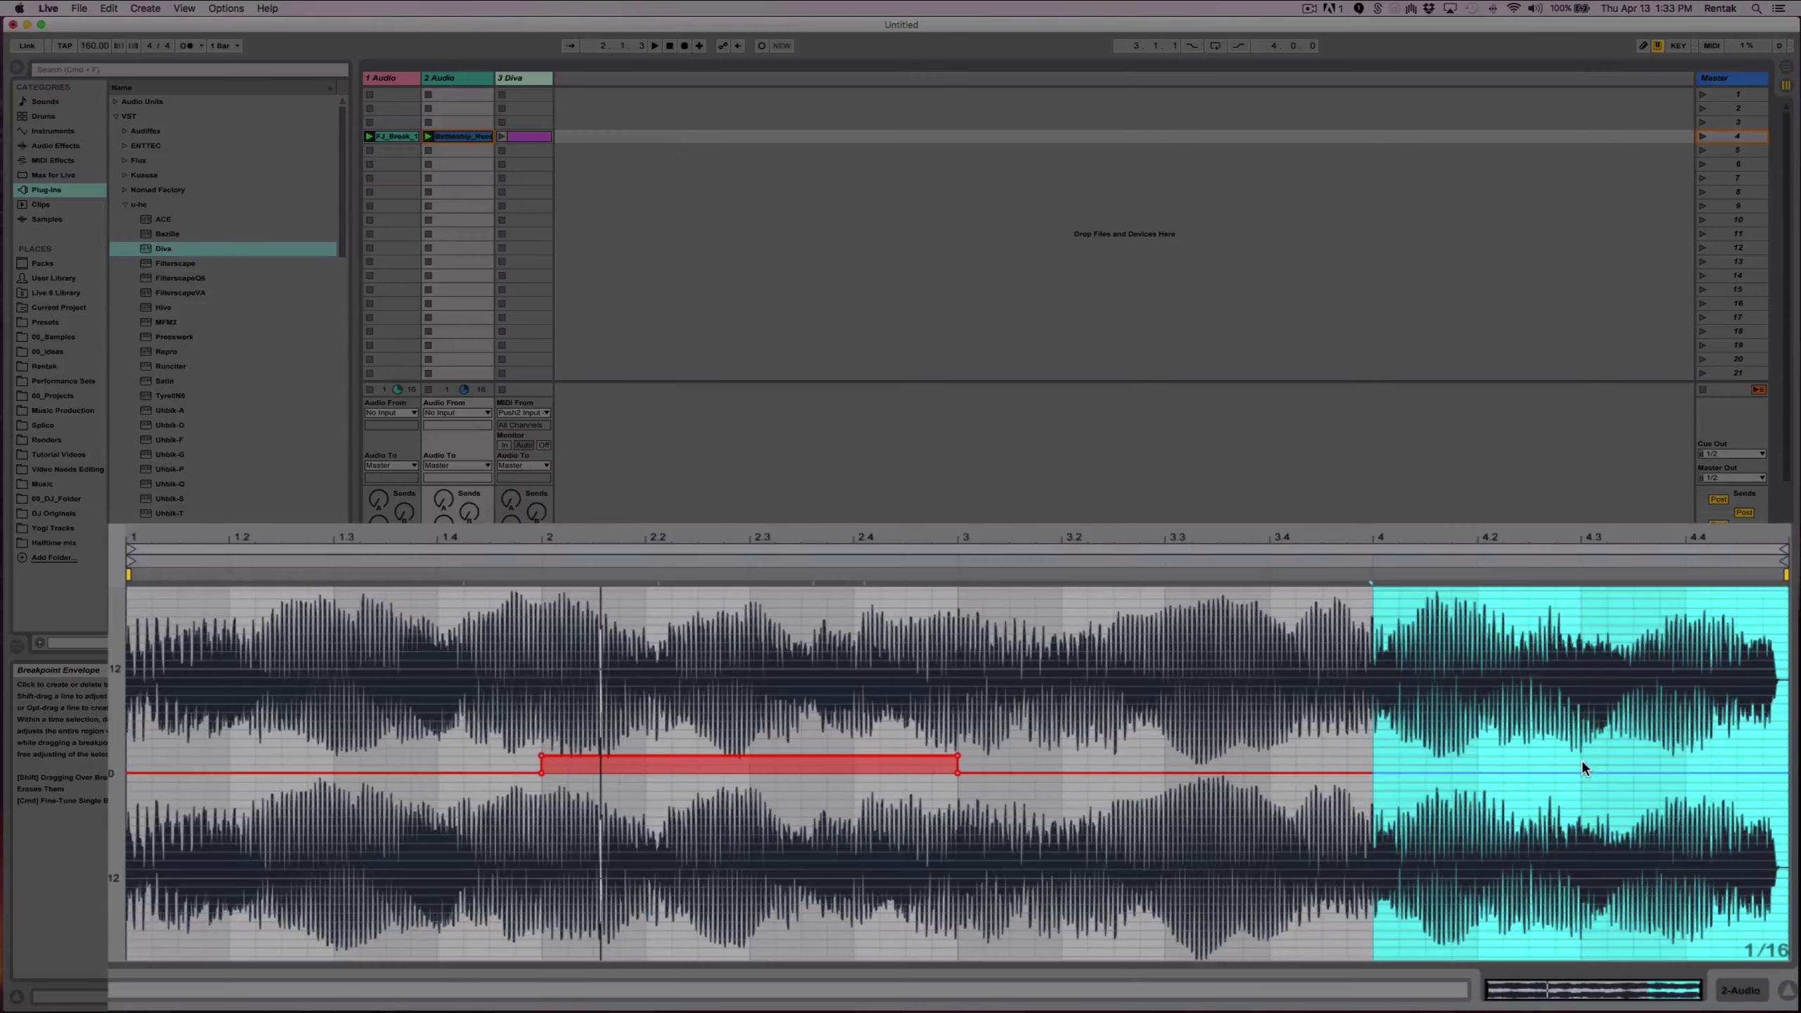
pyautogui.moveTo(1582, 767); pyautogui.dragTo(1546, 739)
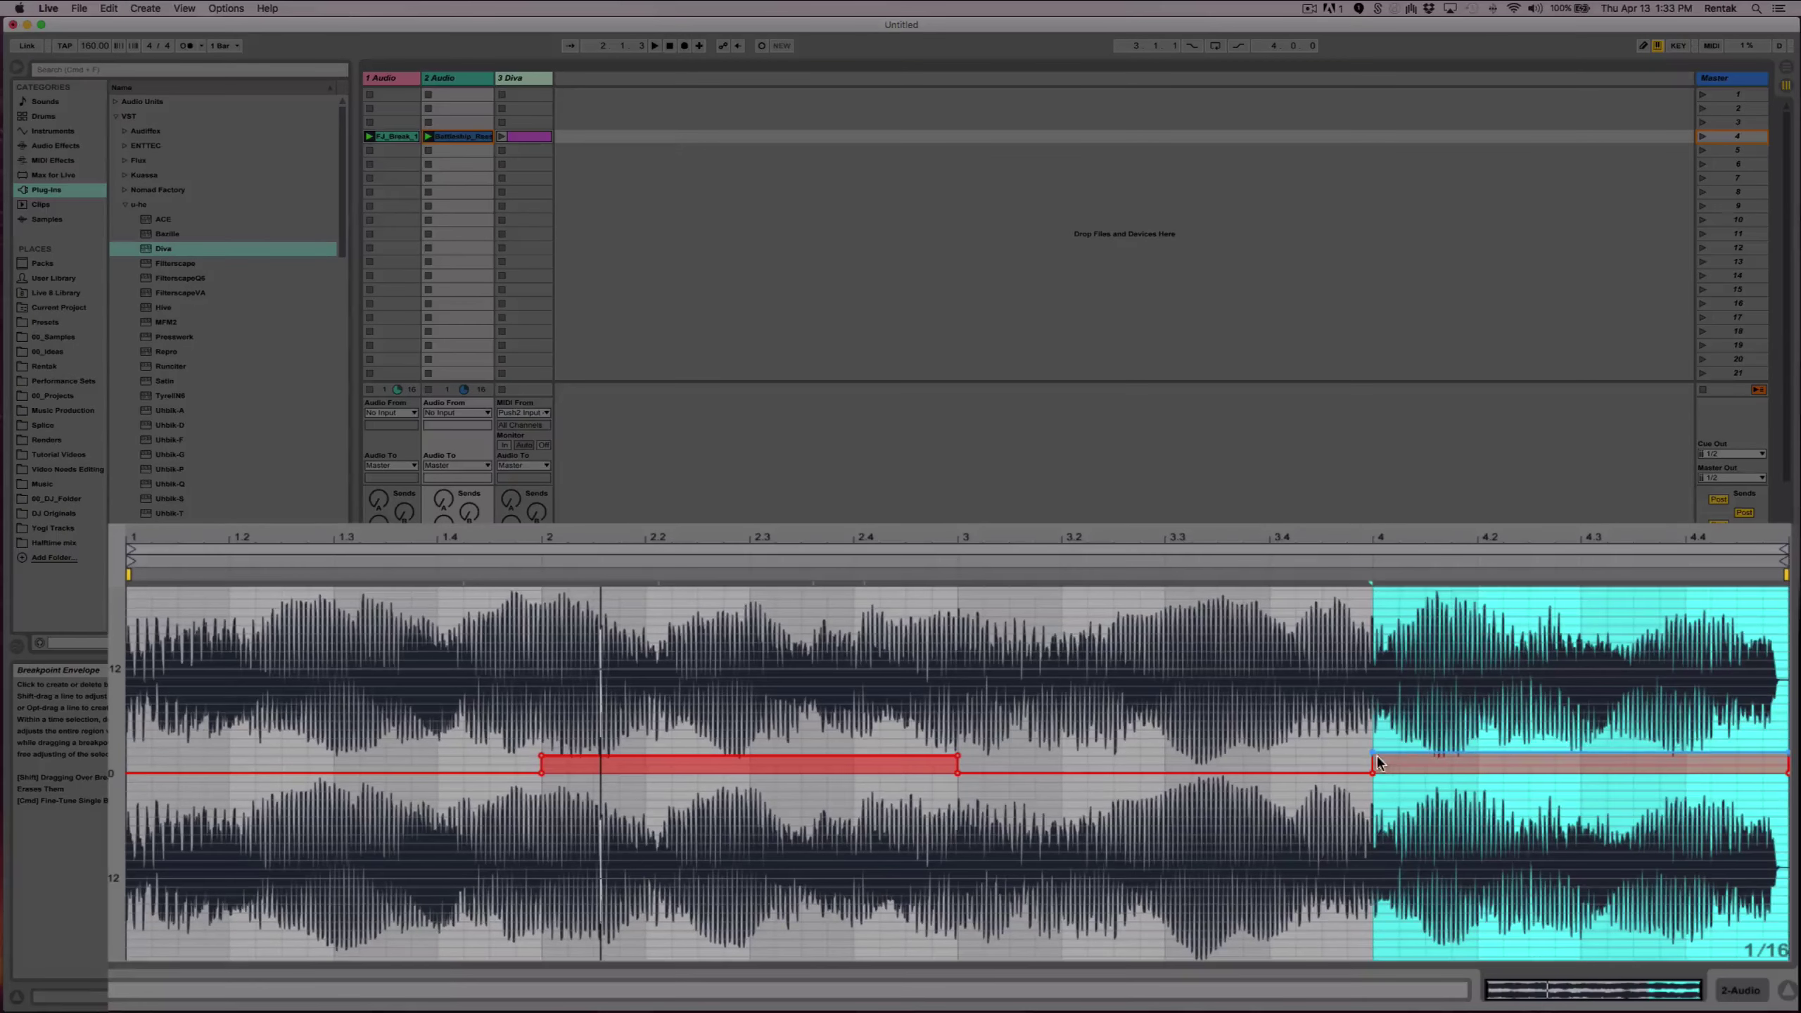
pyautogui.moveTo(1376, 757); pyautogui.dragTo(1376, 731)
pyautogui.press('super+z')
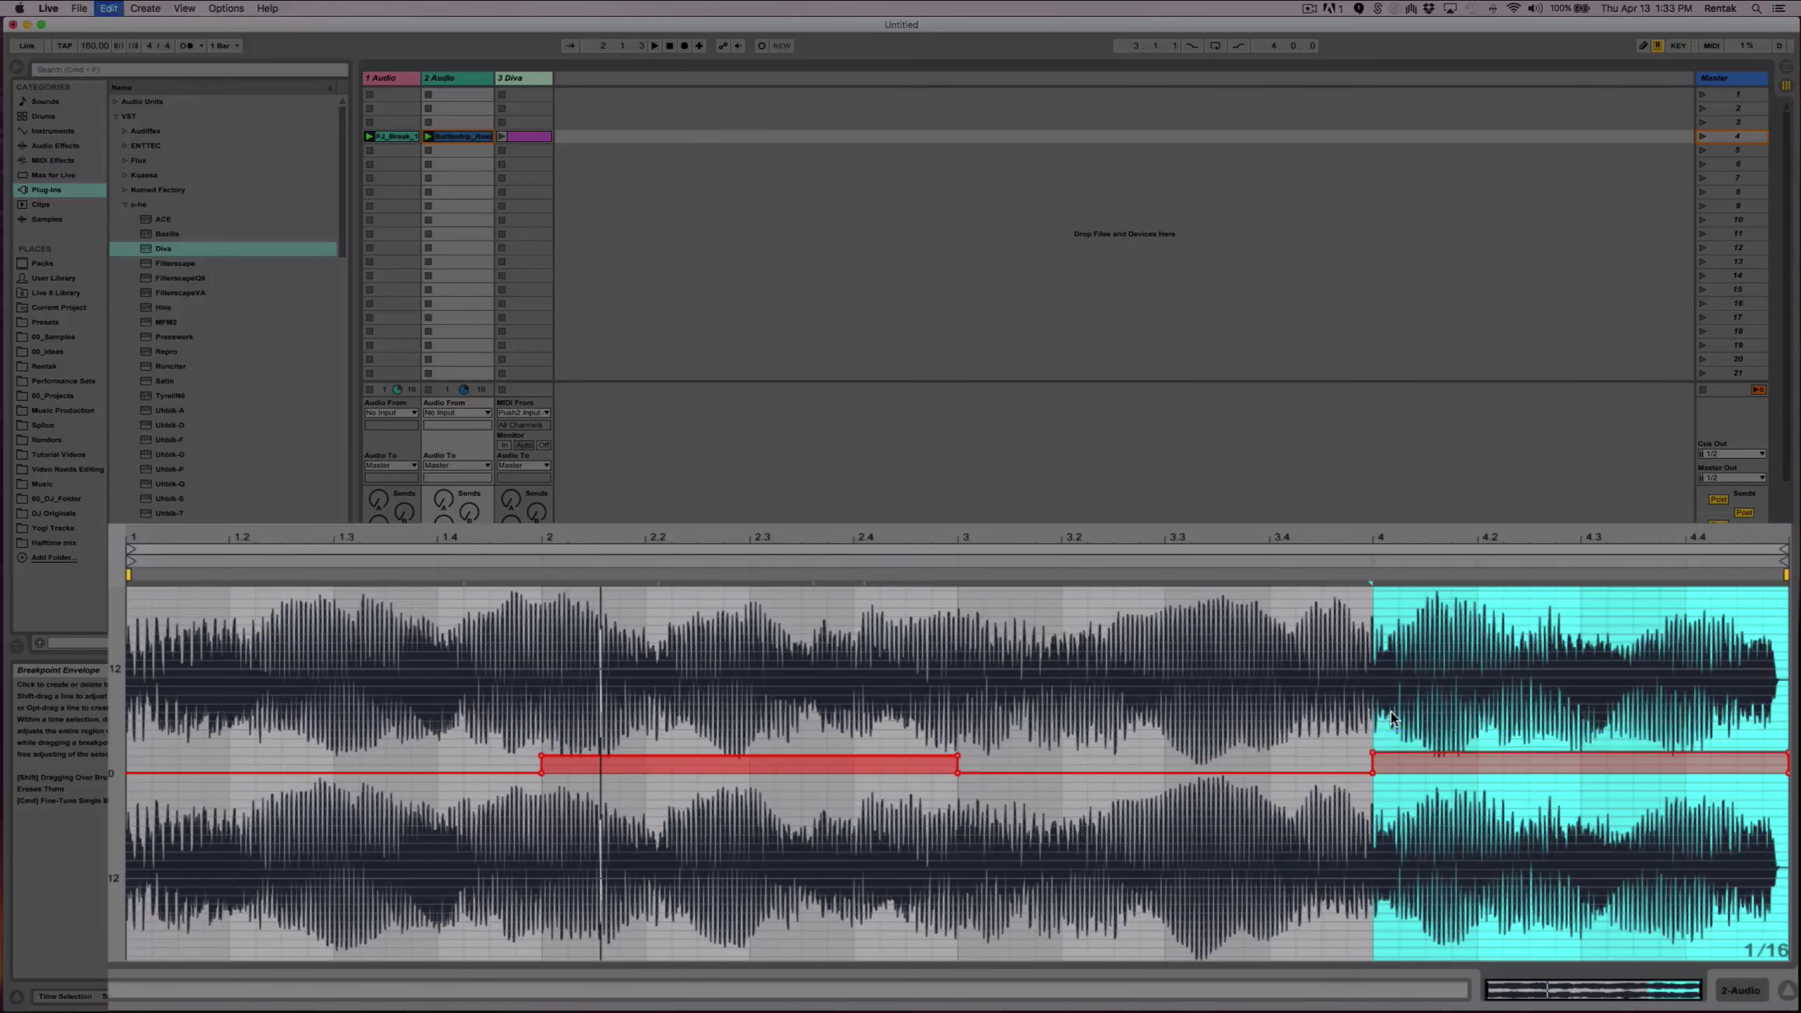
pyautogui.click(1346, 729)
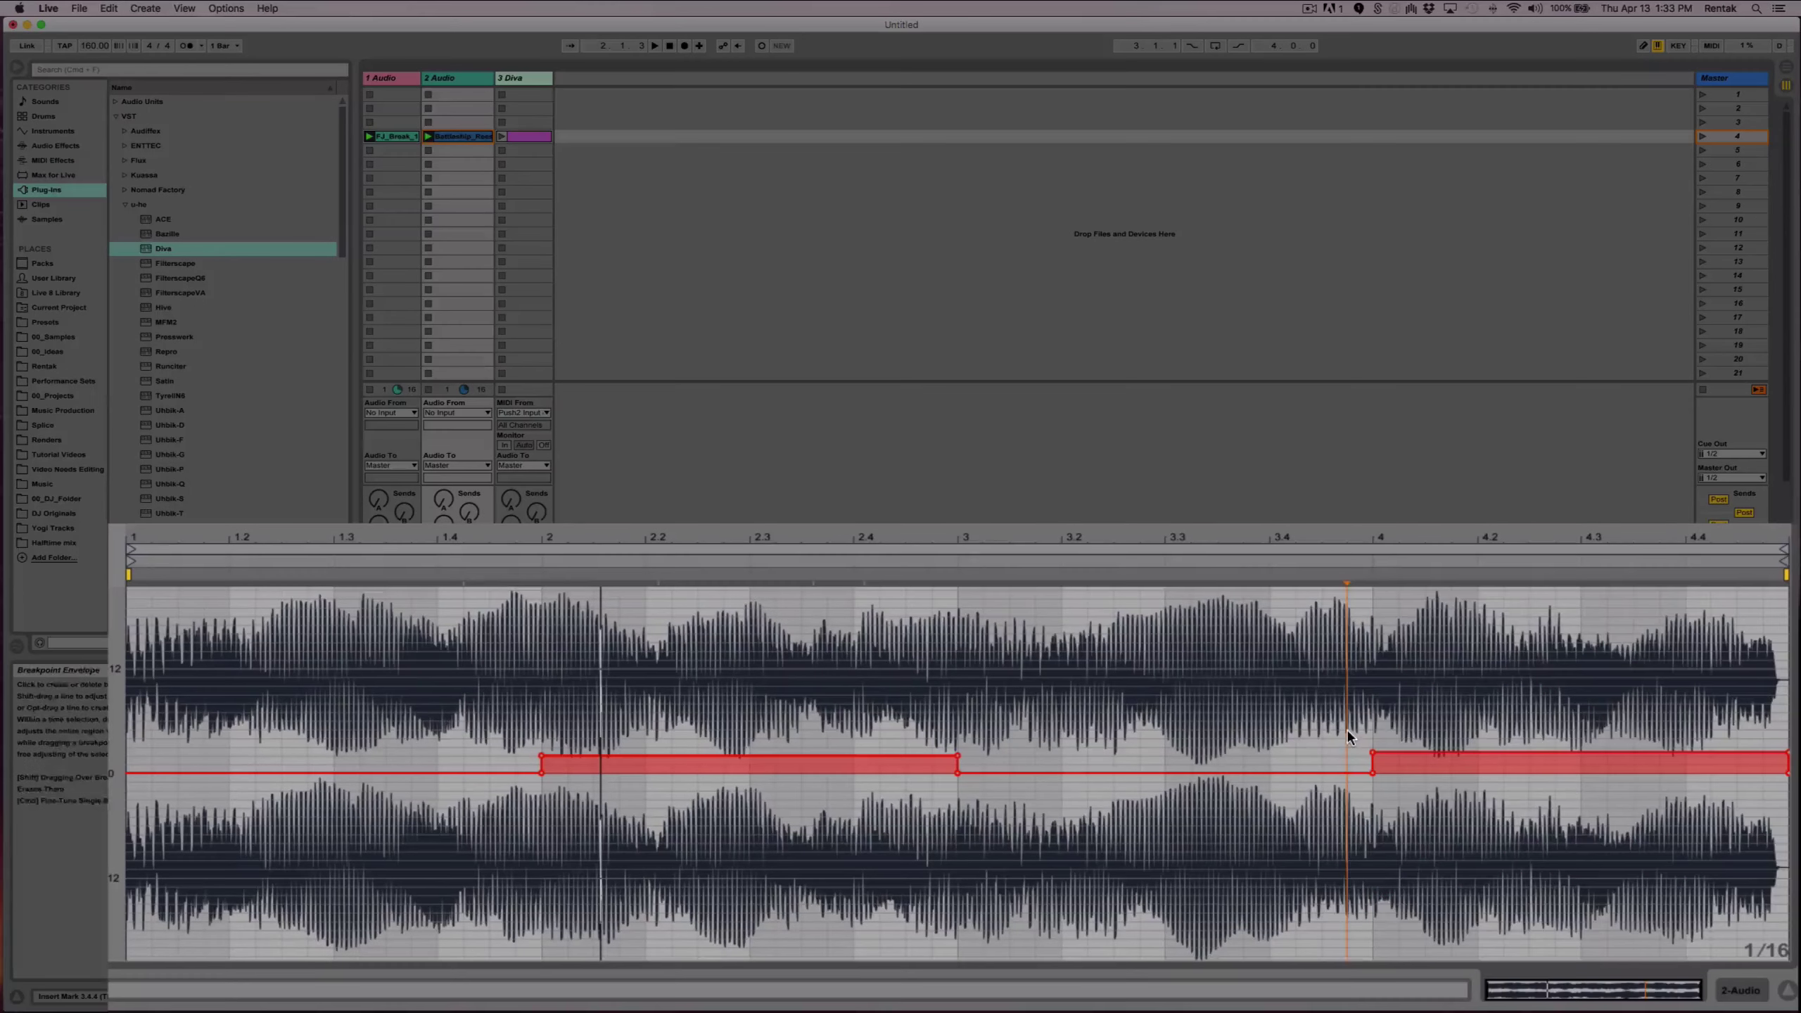
pyautogui.moveTo(1374, 752)
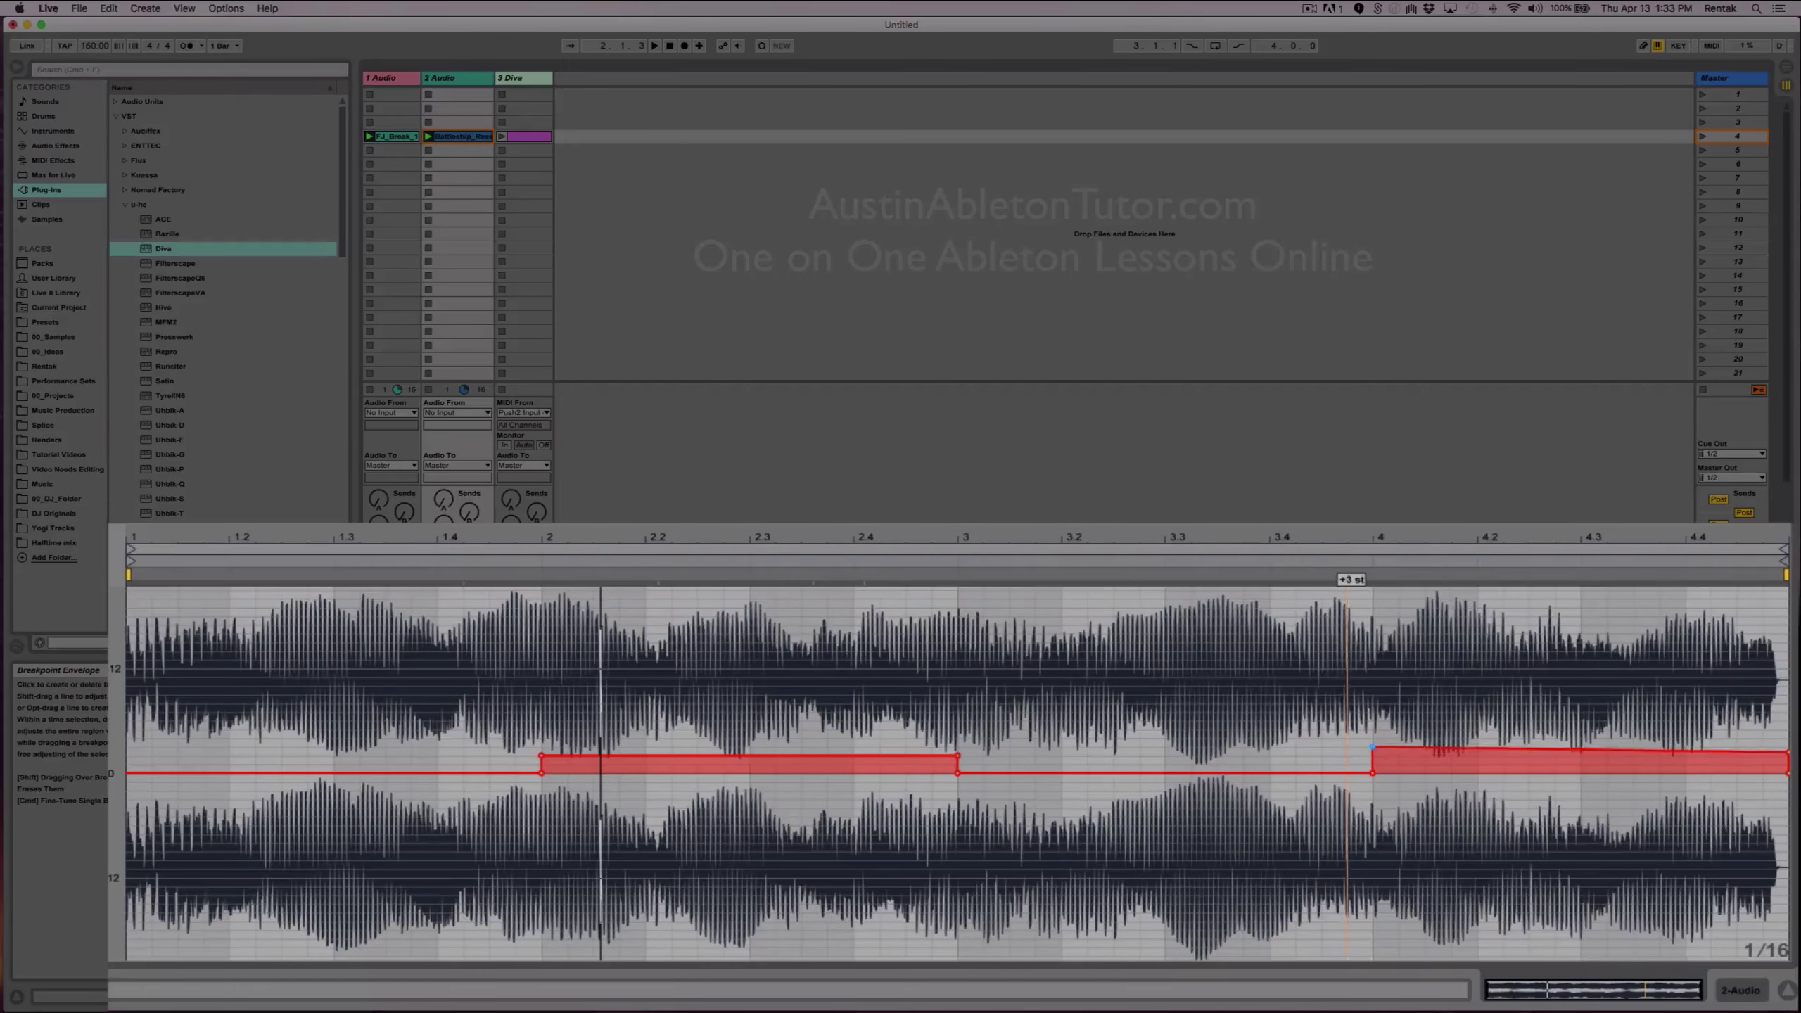
pyautogui.moveTo(1374, 753); pyautogui.dragTo(1373, 711)
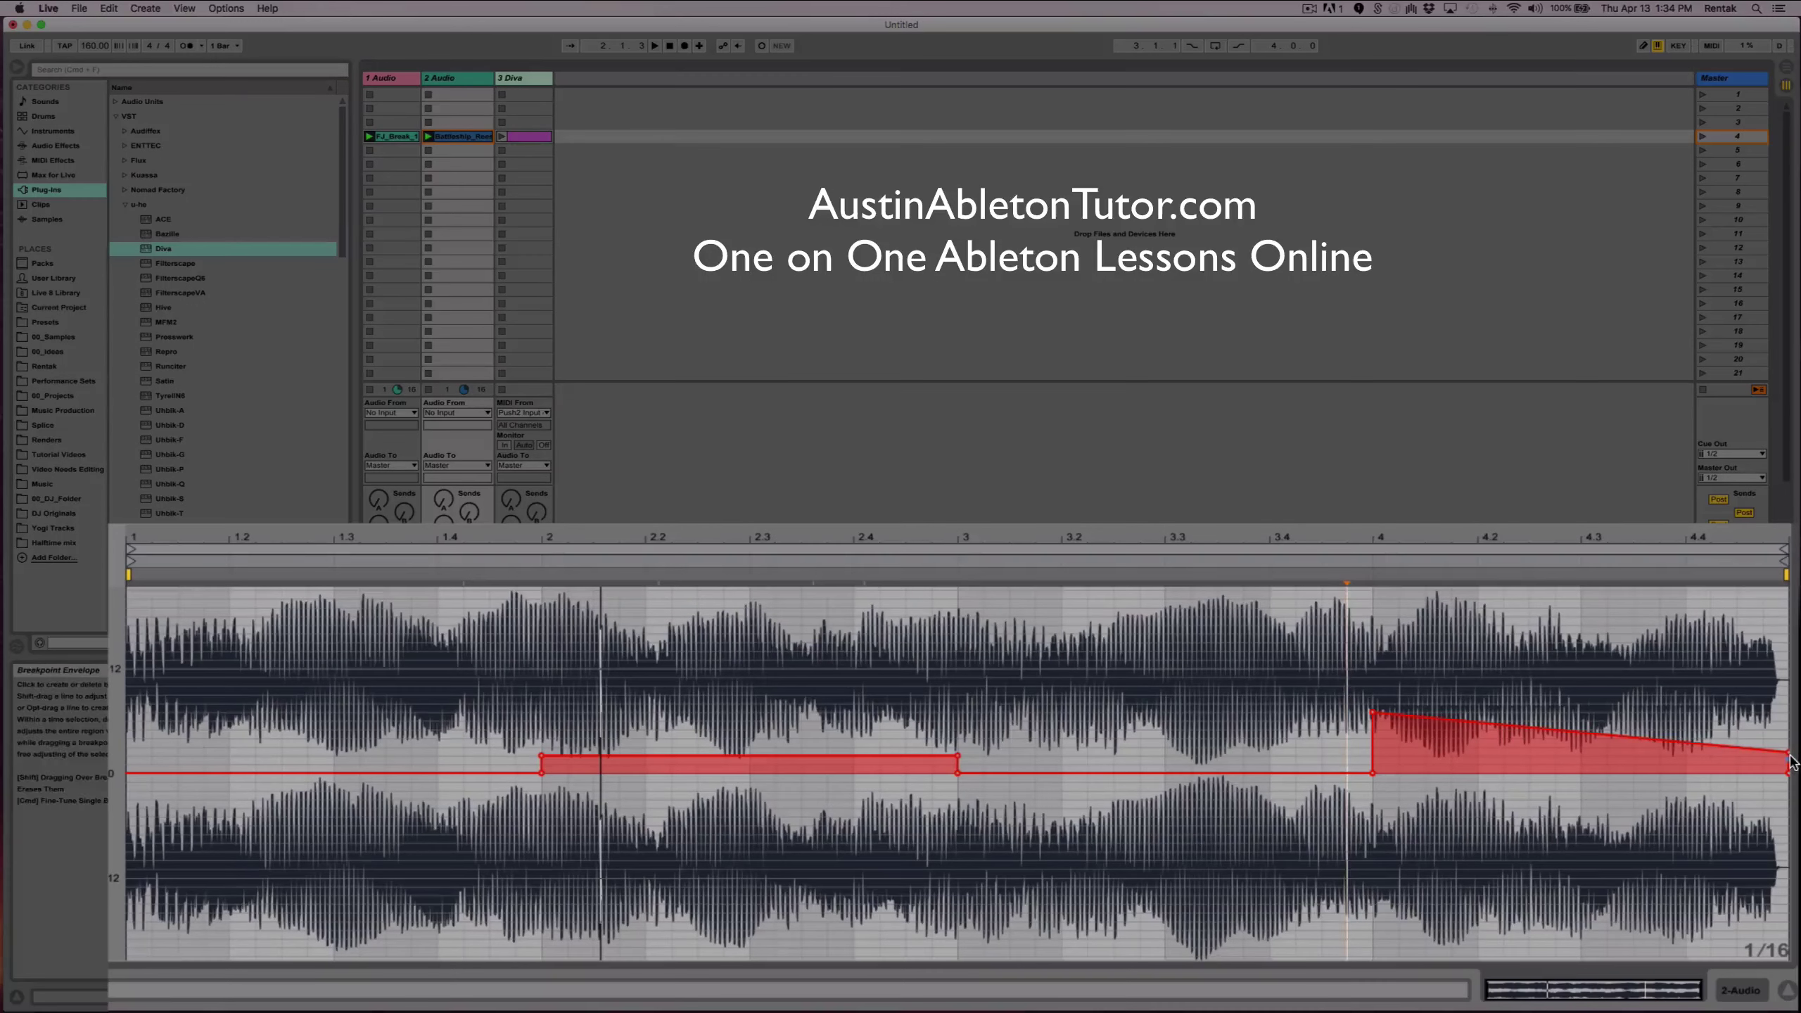
pyautogui.moveTo(1788, 761); pyautogui.dragTo(1788, 704)
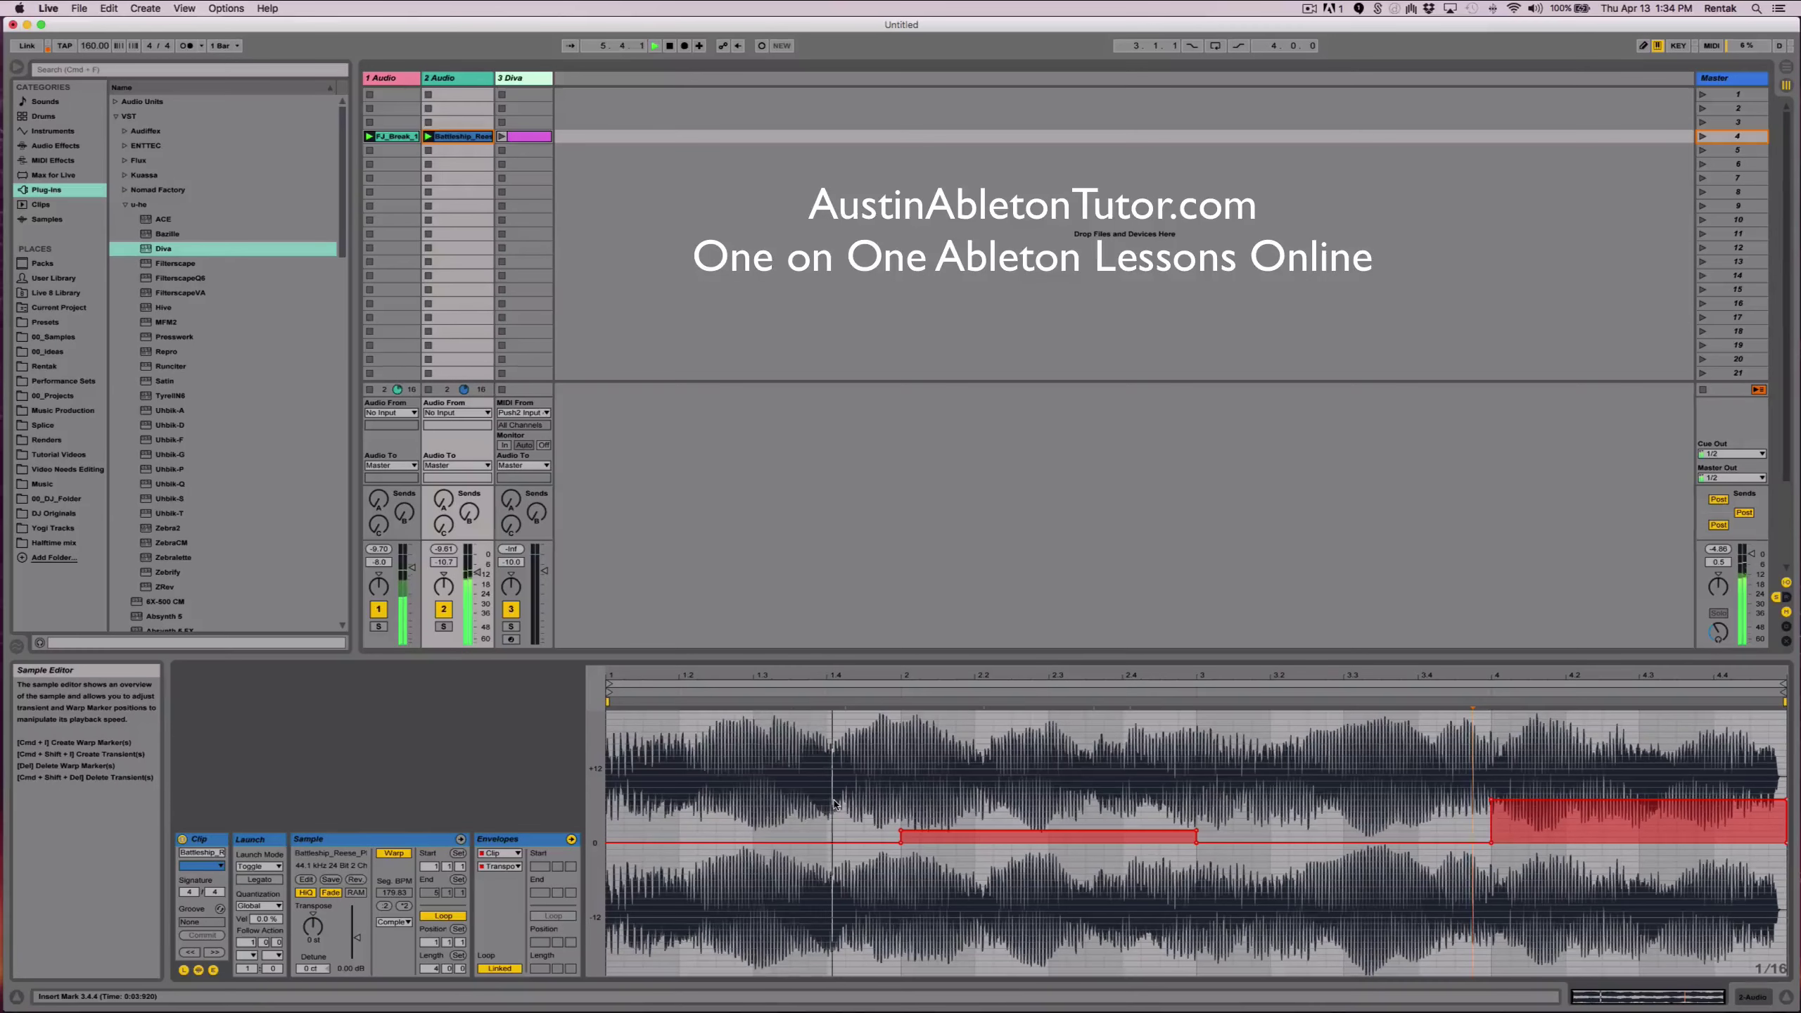
pyautogui.press('space')
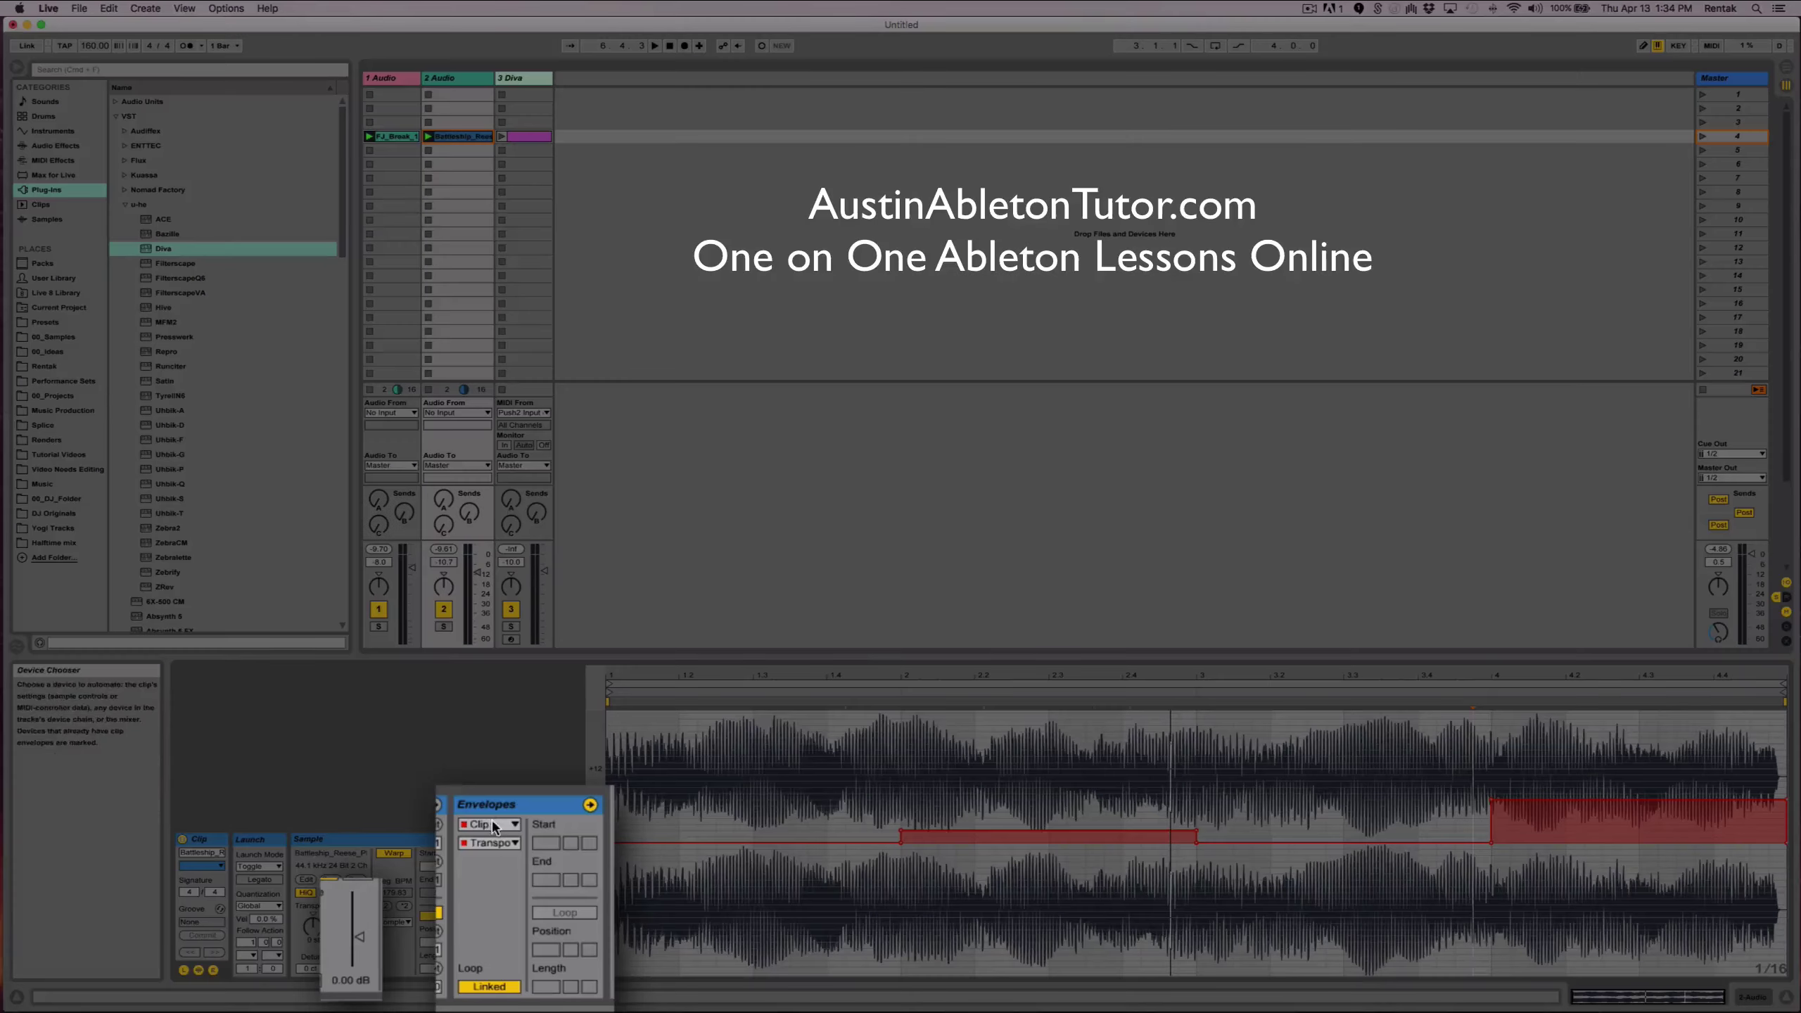
# Switch the displayed clip envelope to Volume Modulation
pyautogui.click(493, 826)
pyautogui.click(497, 839)
pyautogui.click(497, 843)
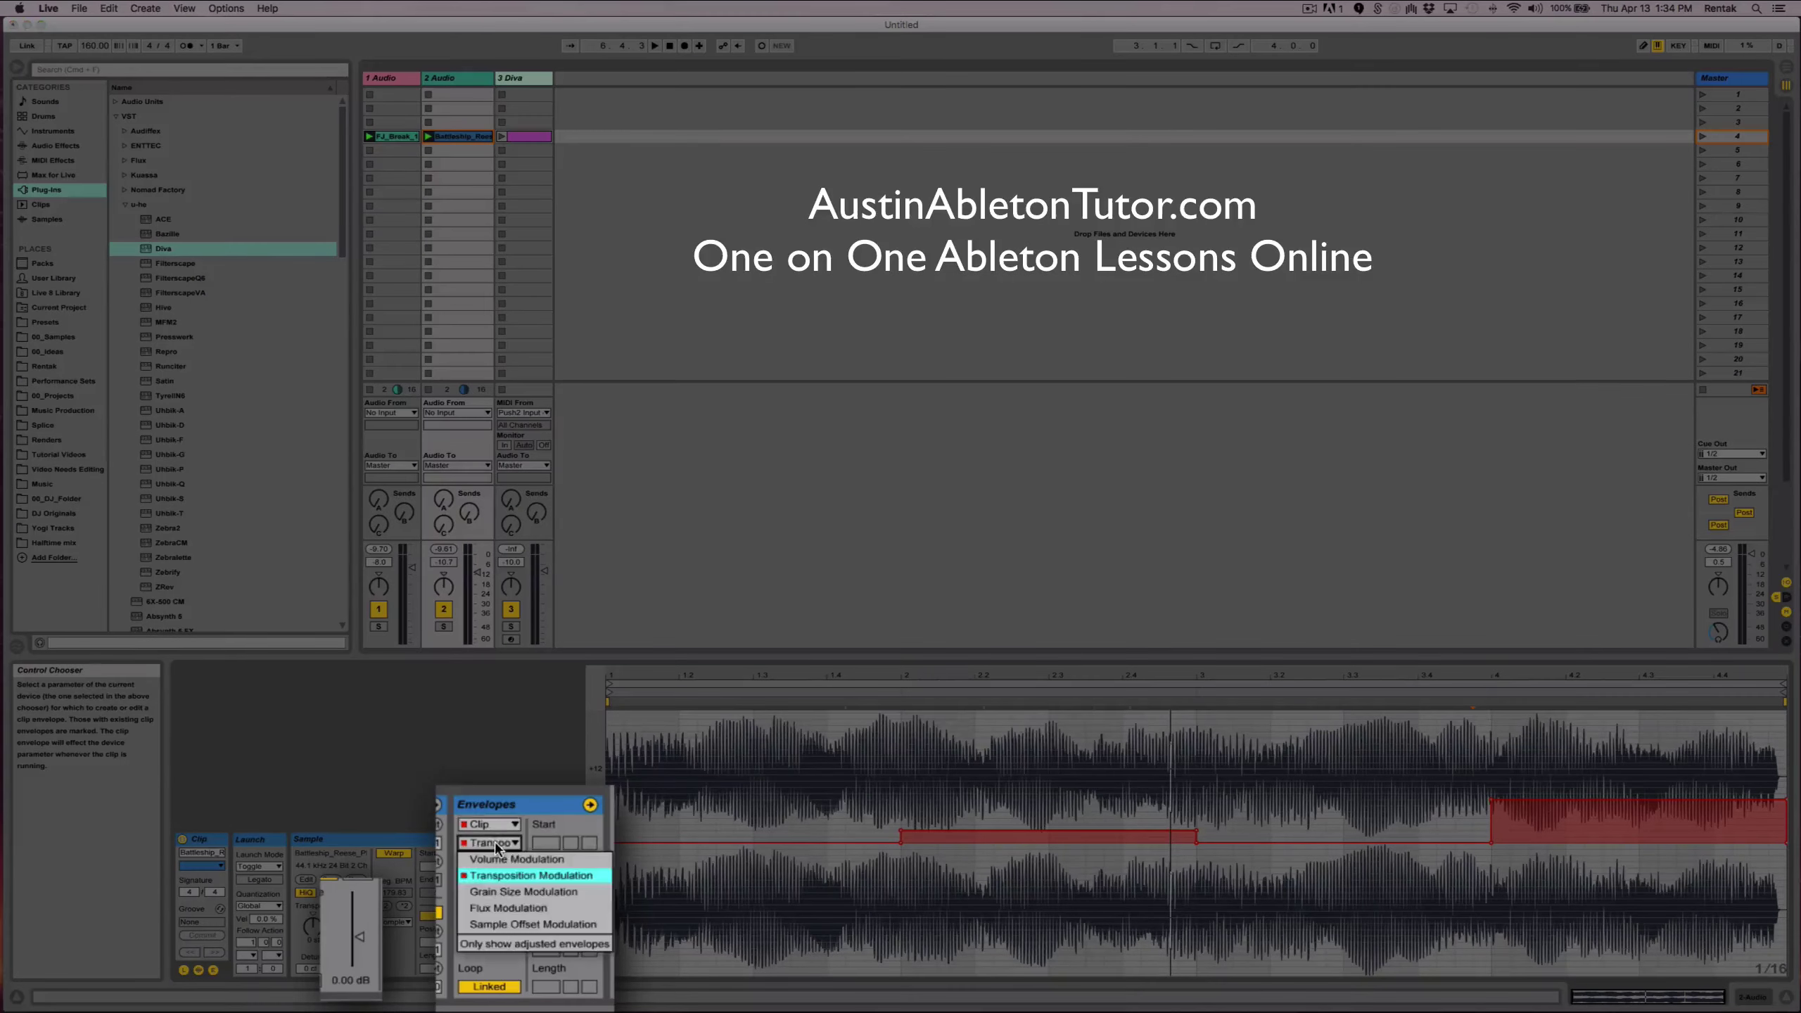
pyautogui.click(500, 859)
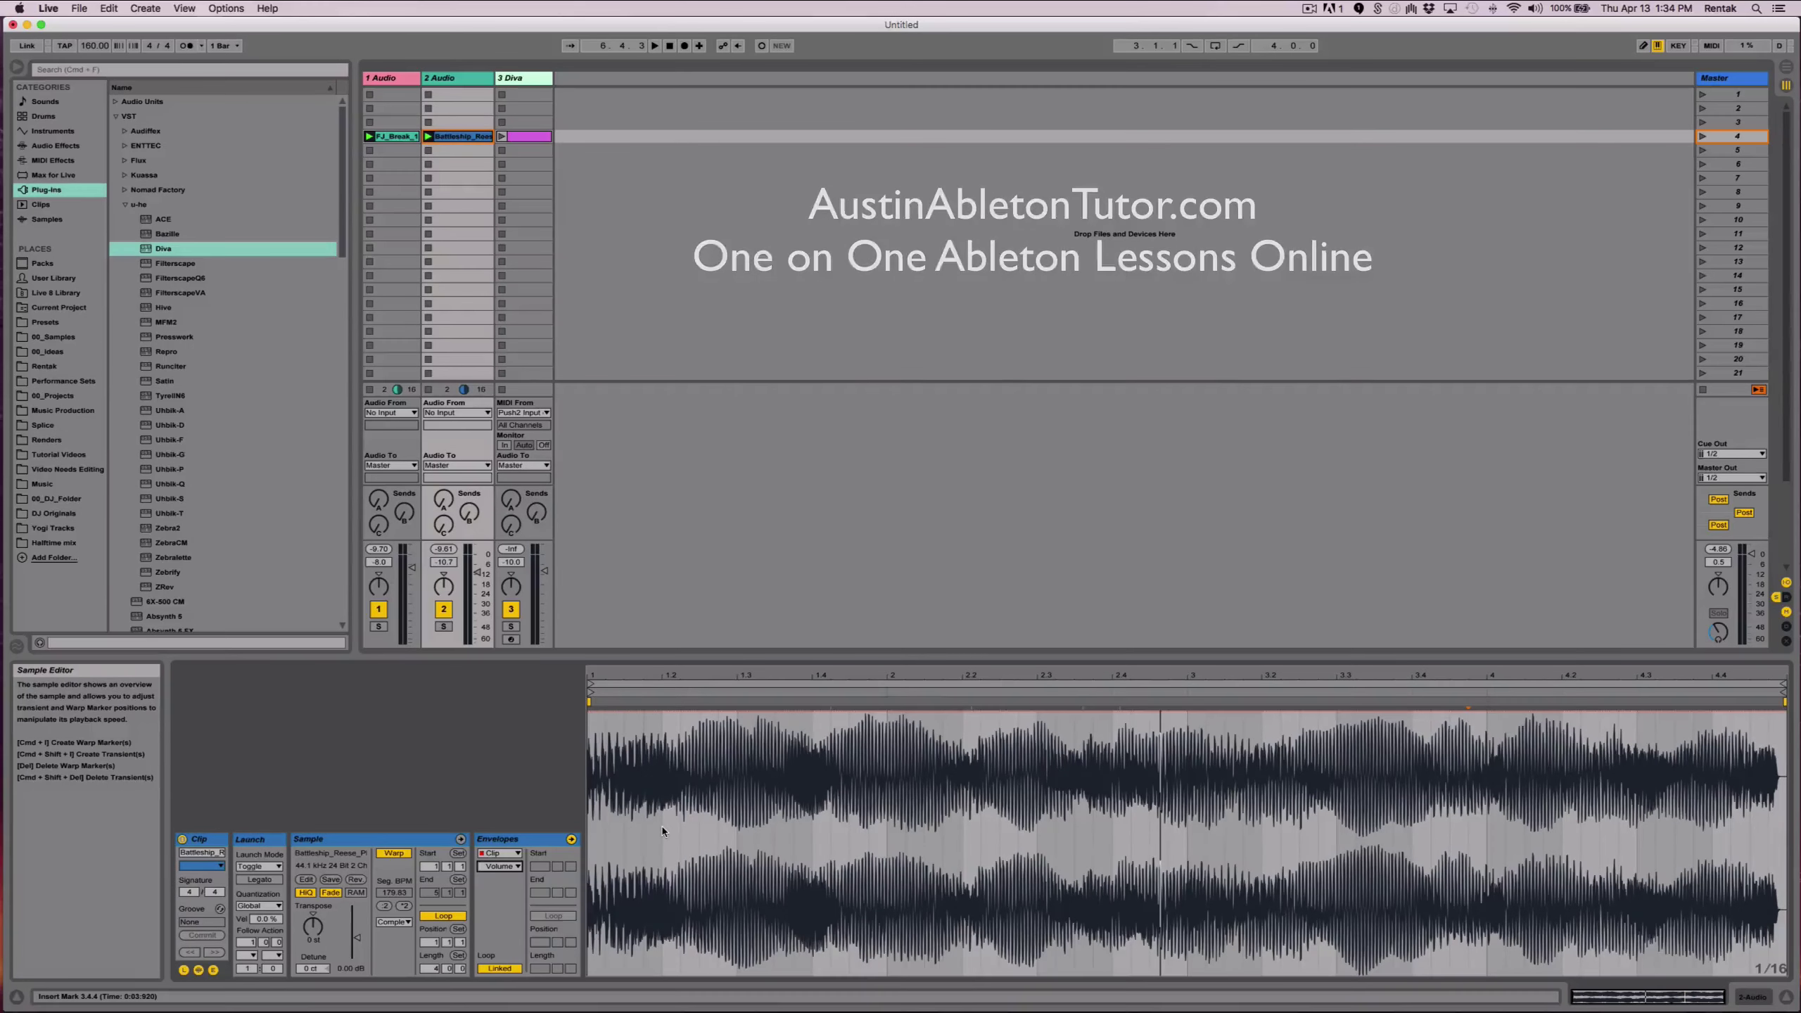
# Silence the clip from 1.1.3 to 1.2 by lowering that section of the volume envelope to its minimum
pyautogui.moveTo(643, 674); pyautogui.dragTo(644, 726)
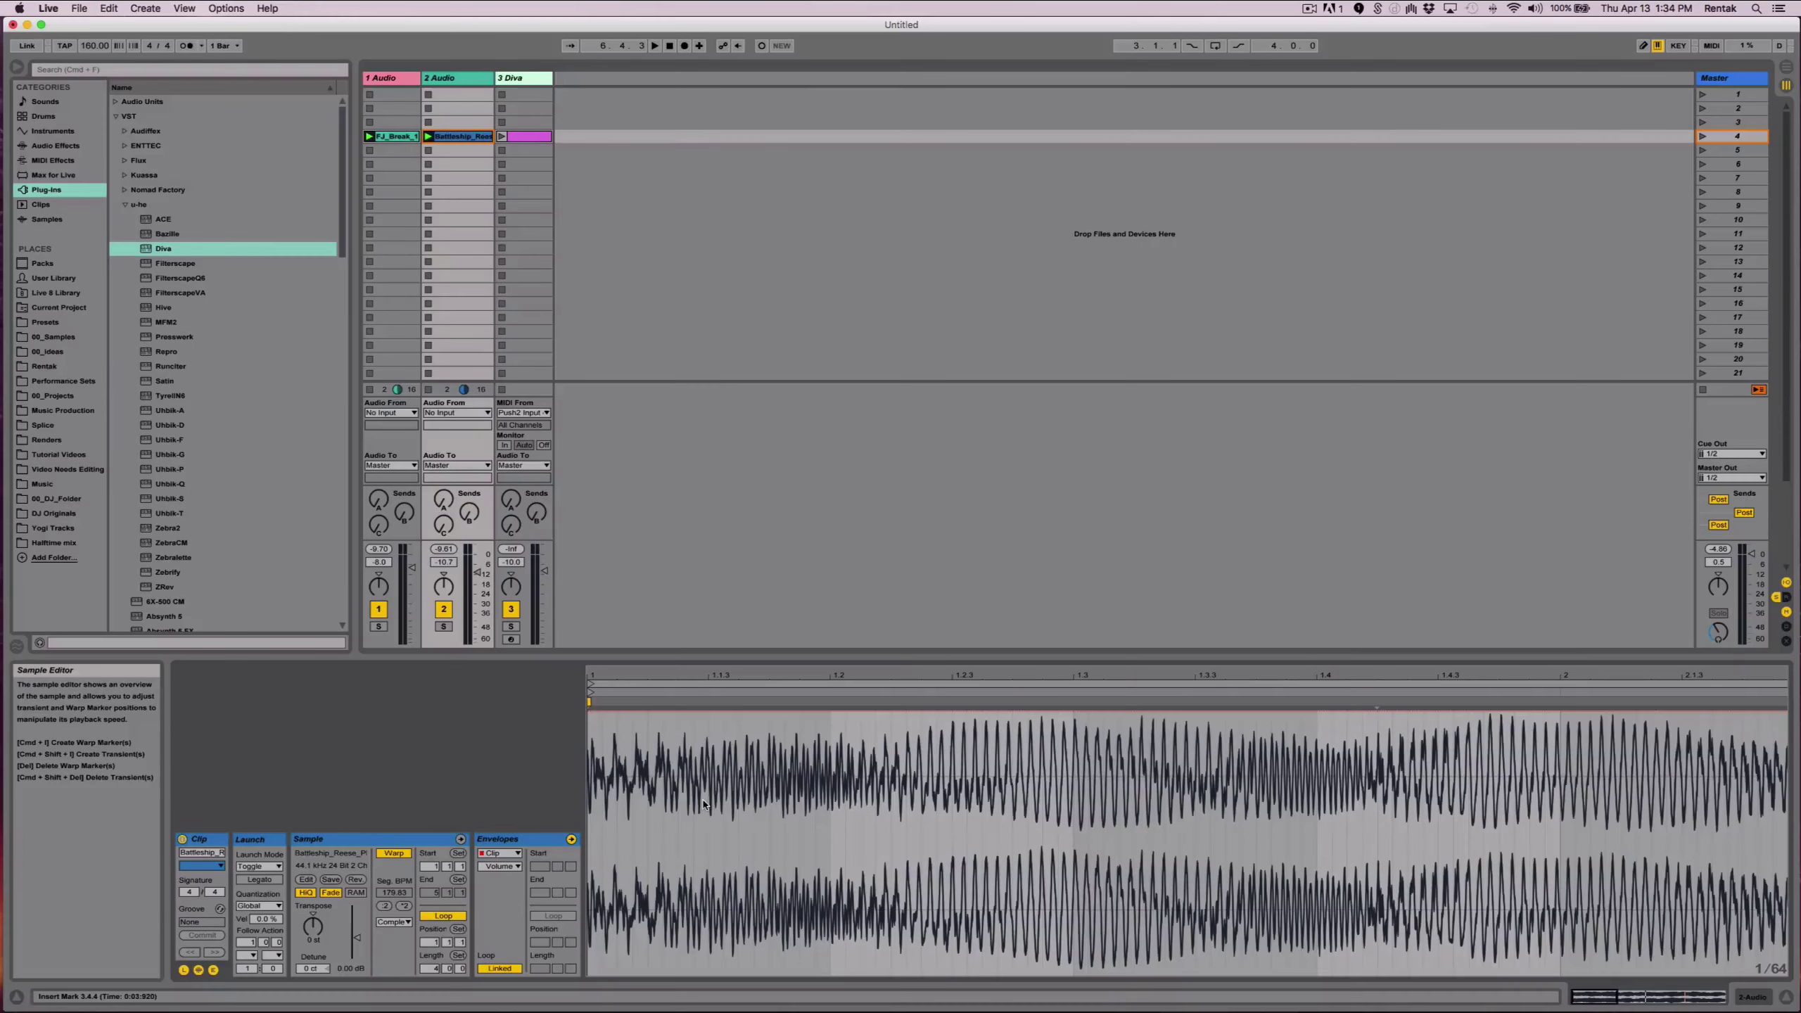
pyautogui.moveTo(709, 809); pyautogui.dragTo(830, 816)
pyautogui.moveTo(779, 711); pyautogui.dragTo(780, 973)
pyautogui.click(994, 812)
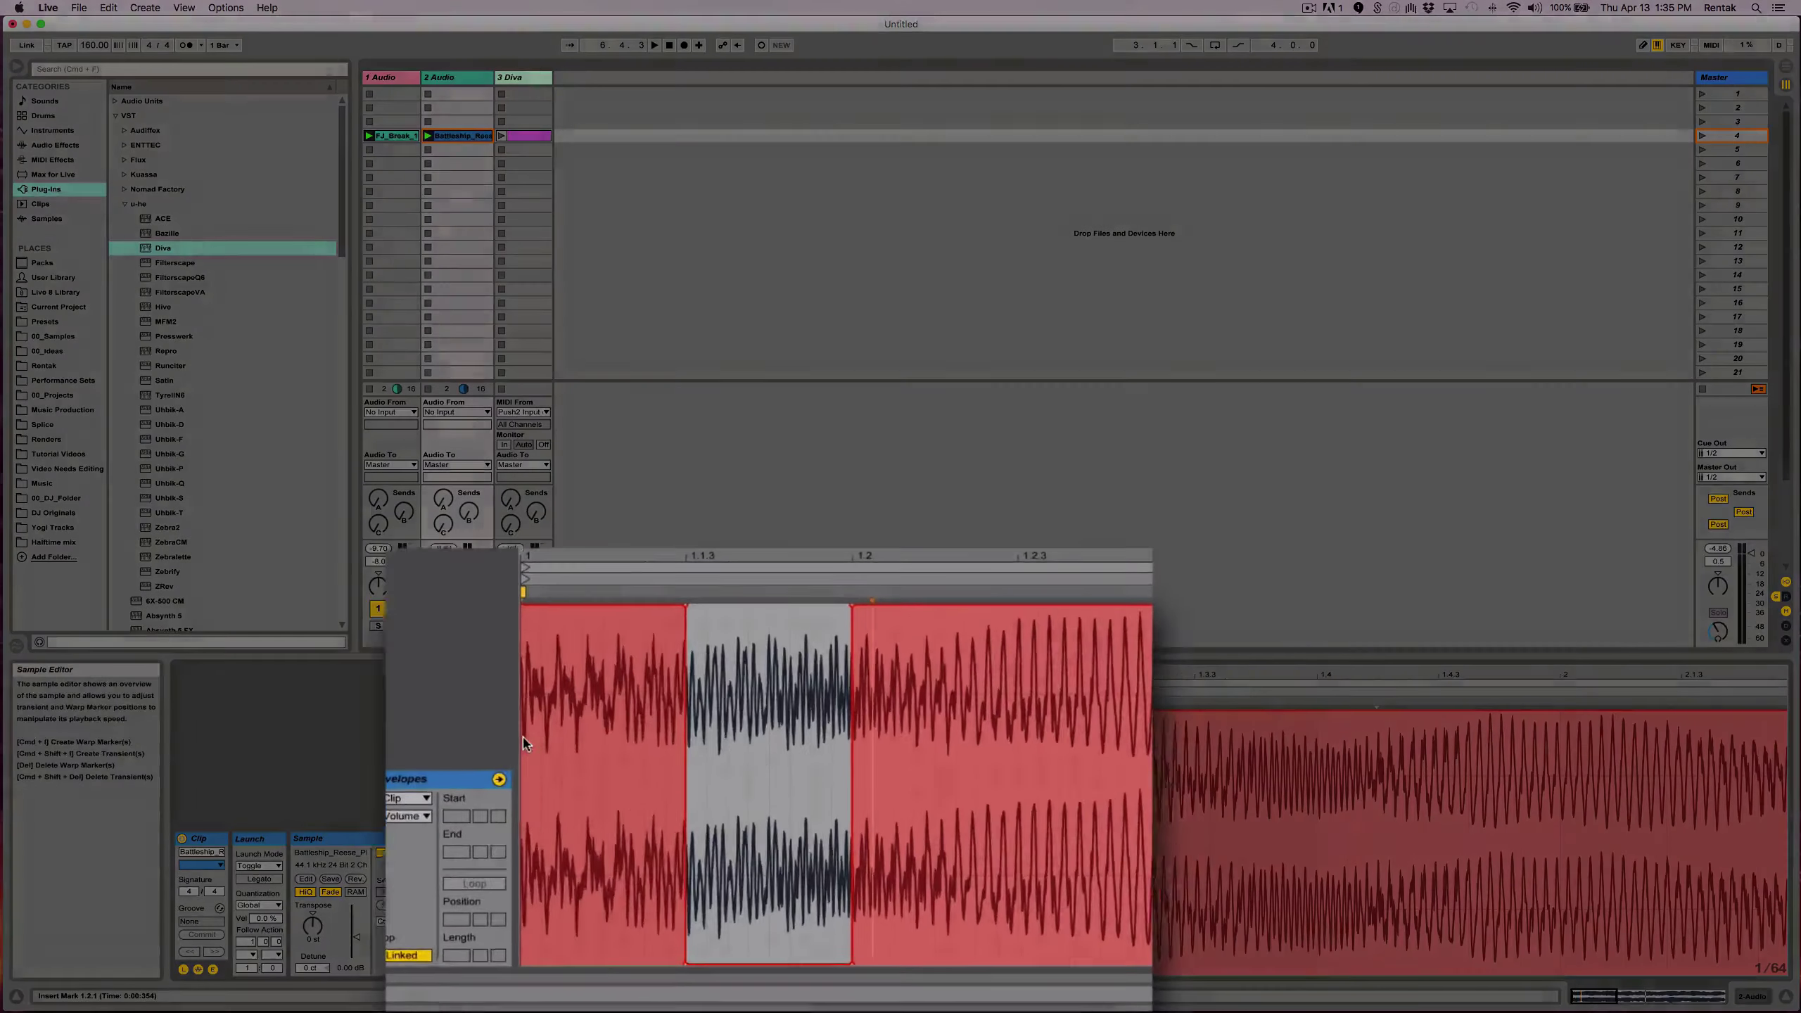
# Select the first beat of the volume envelope and duplicate its on-off pattern repeatedly to the end of the clip
pyautogui.moveTo(589, 816); pyautogui.dragTo(847, 817)
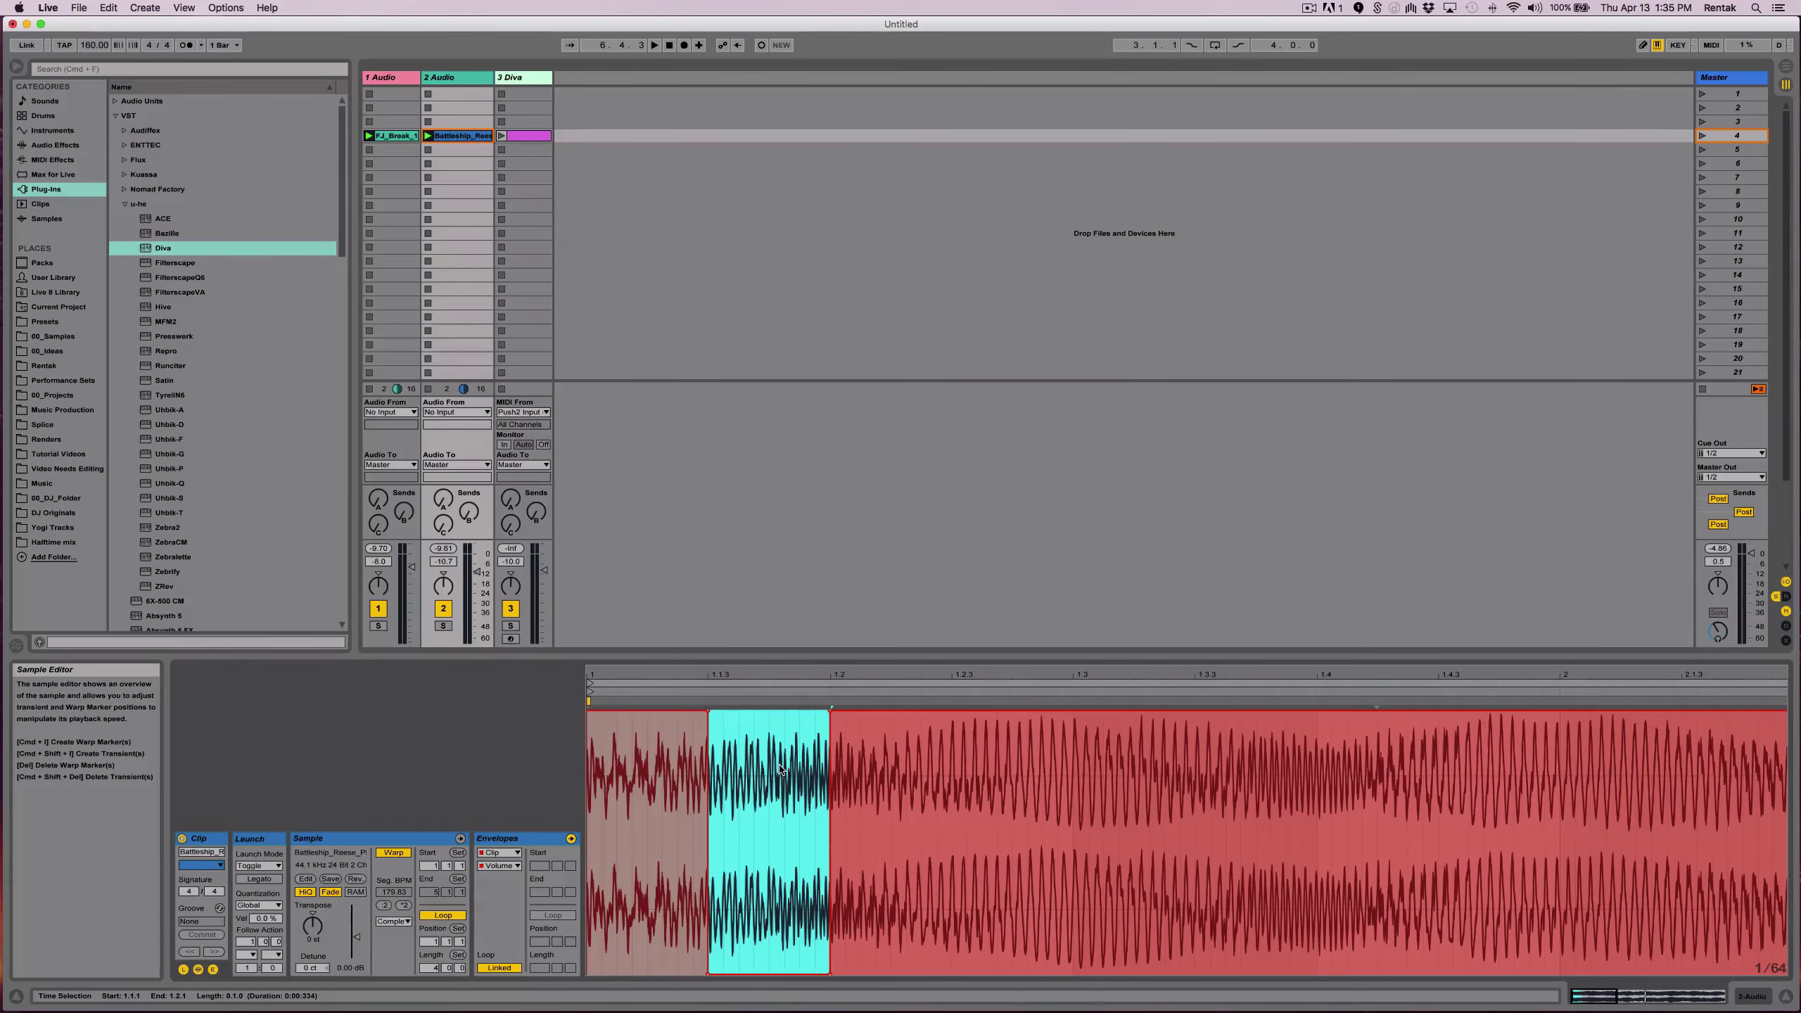
pyautogui.press('super+d')
pyautogui.moveTo(947, 675); pyautogui.dragTo(946, 639)
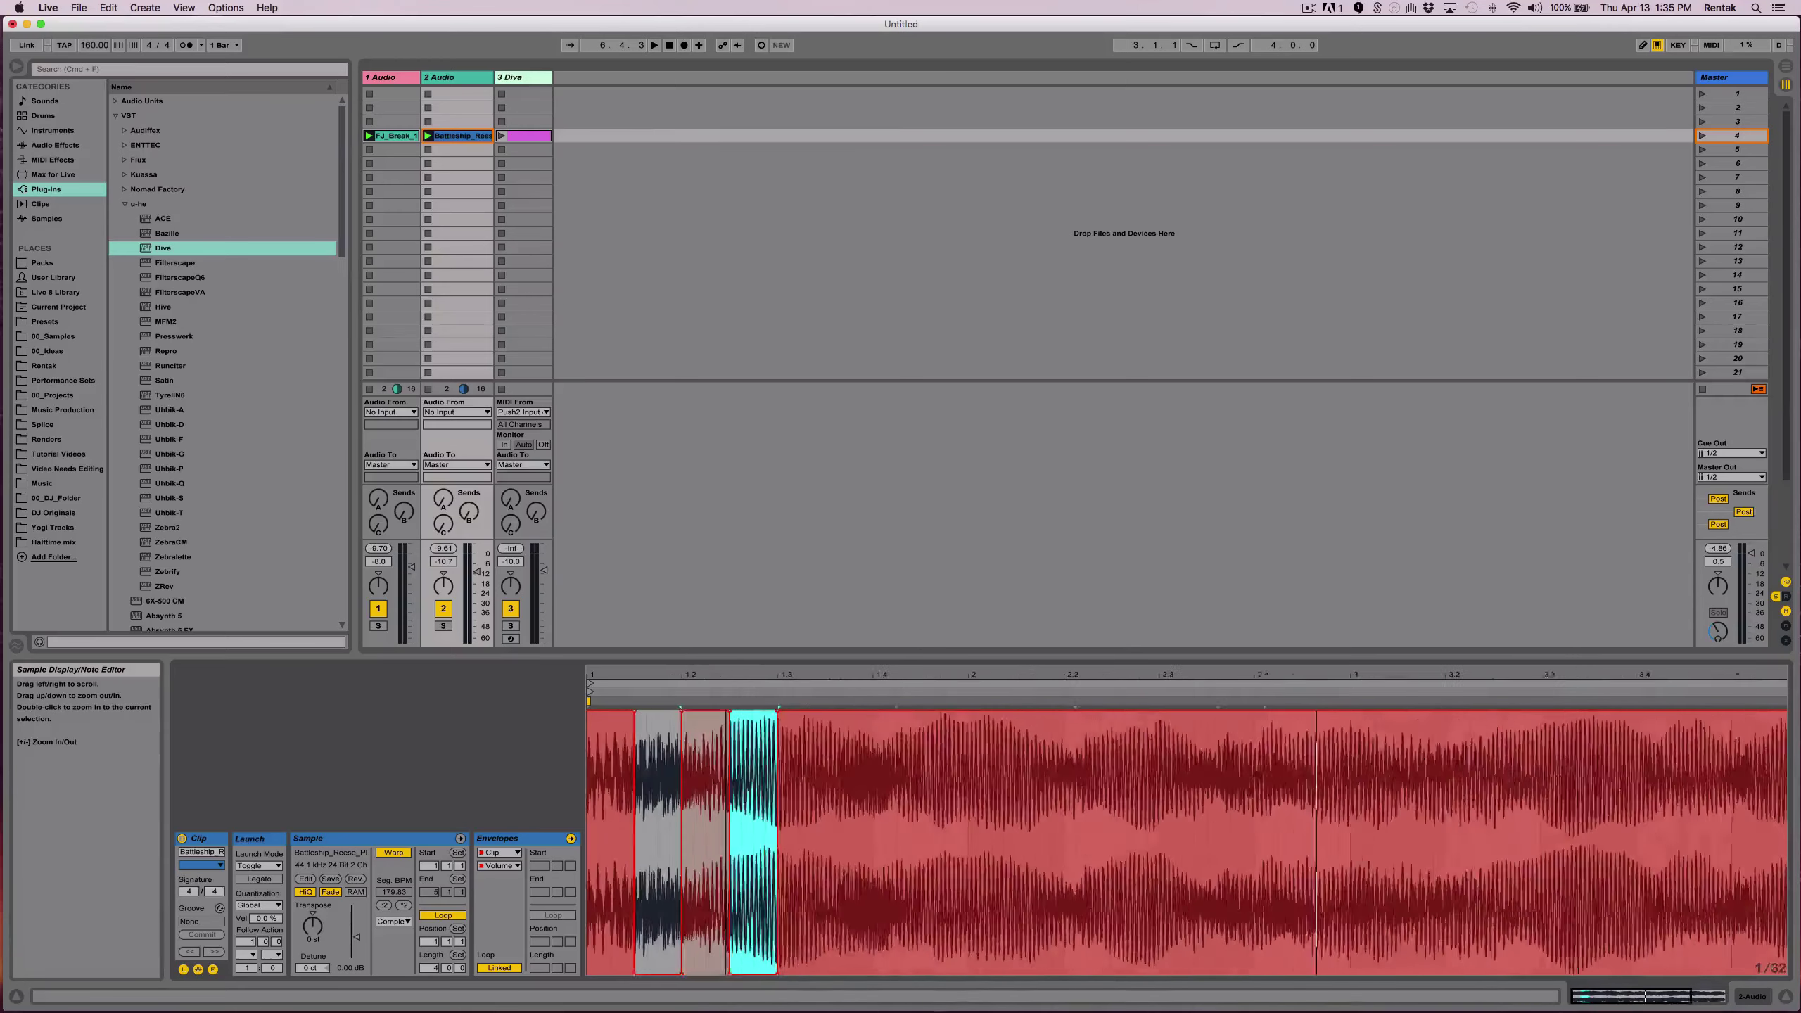
pyautogui.moveTo(701, 675); pyautogui.dragTo(701, 639)
pyautogui.press('super+d')
pyautogui.press('super+d')
pyautogui.press('super+d')
pyautogui.press('super+d')
pyautogui.press('super+d')
pyautogui.press('super+d')
pyautogui.press('super+d')
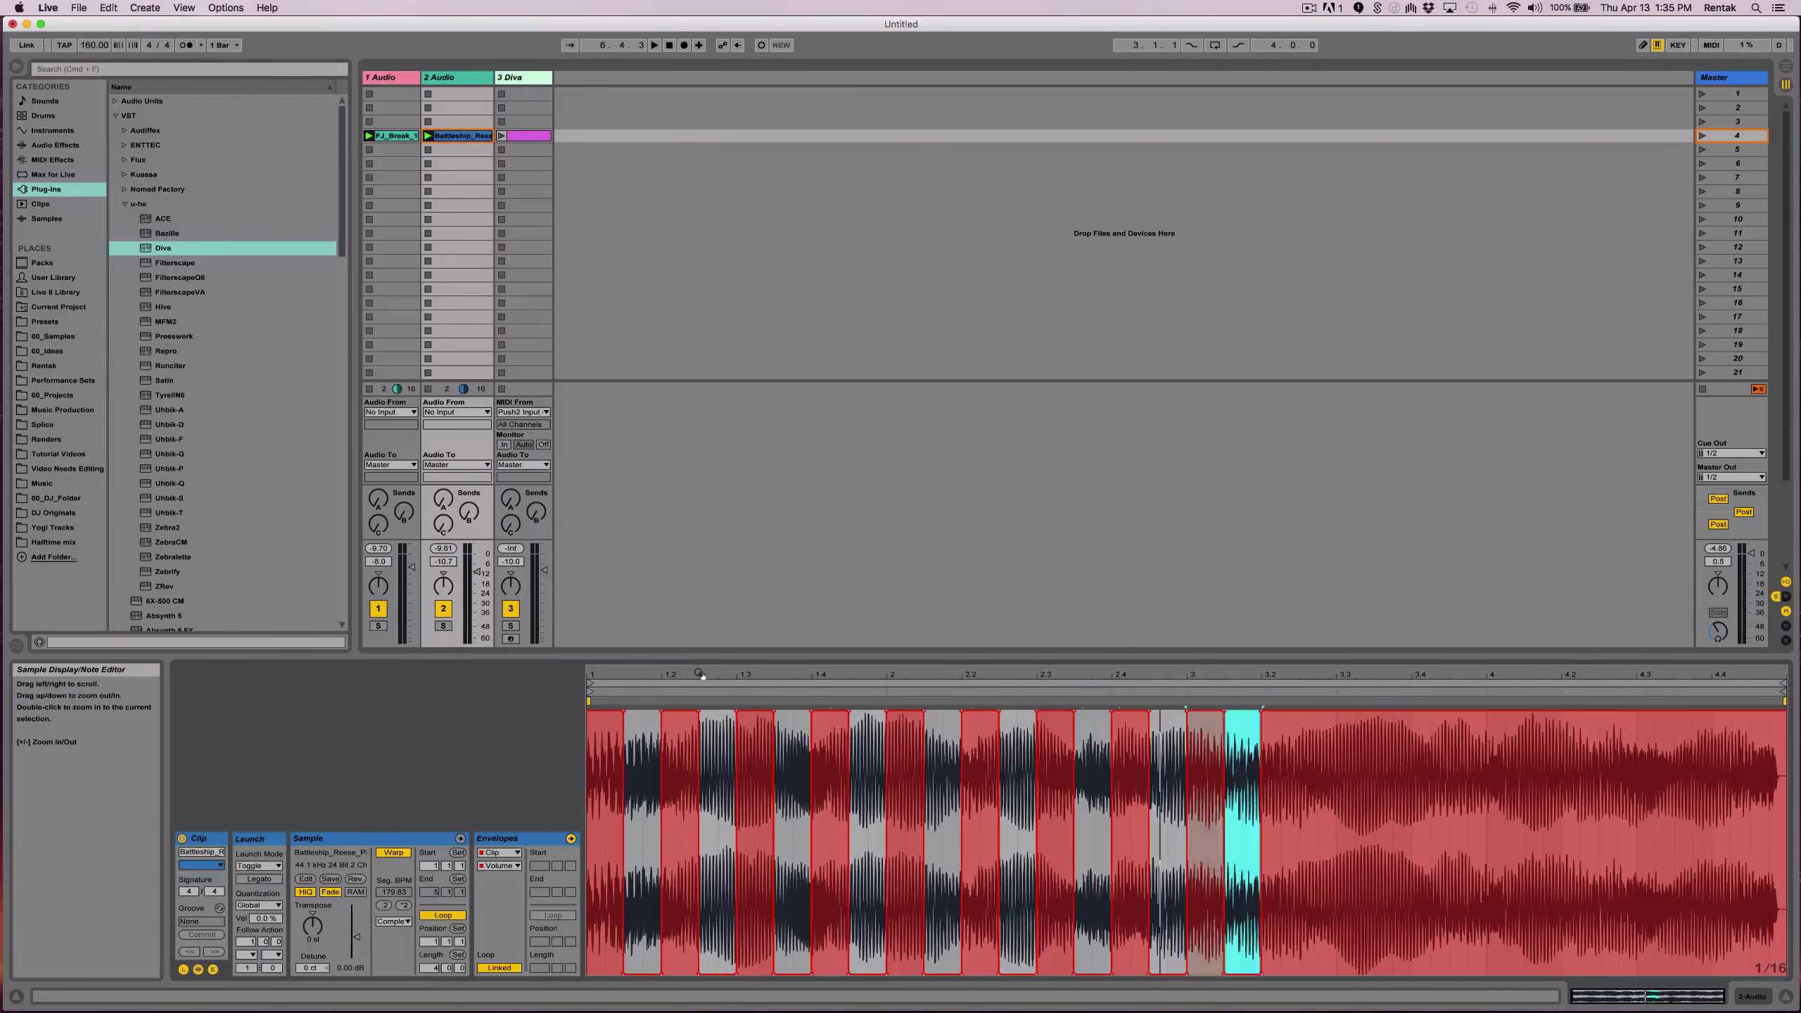
pyautogui.press('super+d')
pyautogui.press('super+d')
pyautogui.press('super+d')
pyautogui.press('super+d')
pyautogui.press('super+d')
pyautogui.press('super+d')
pyautogui.press('super+d')
pyautogui.press('super+d')
pyautogui.press('super+d')
pyautogui.press('super+d')
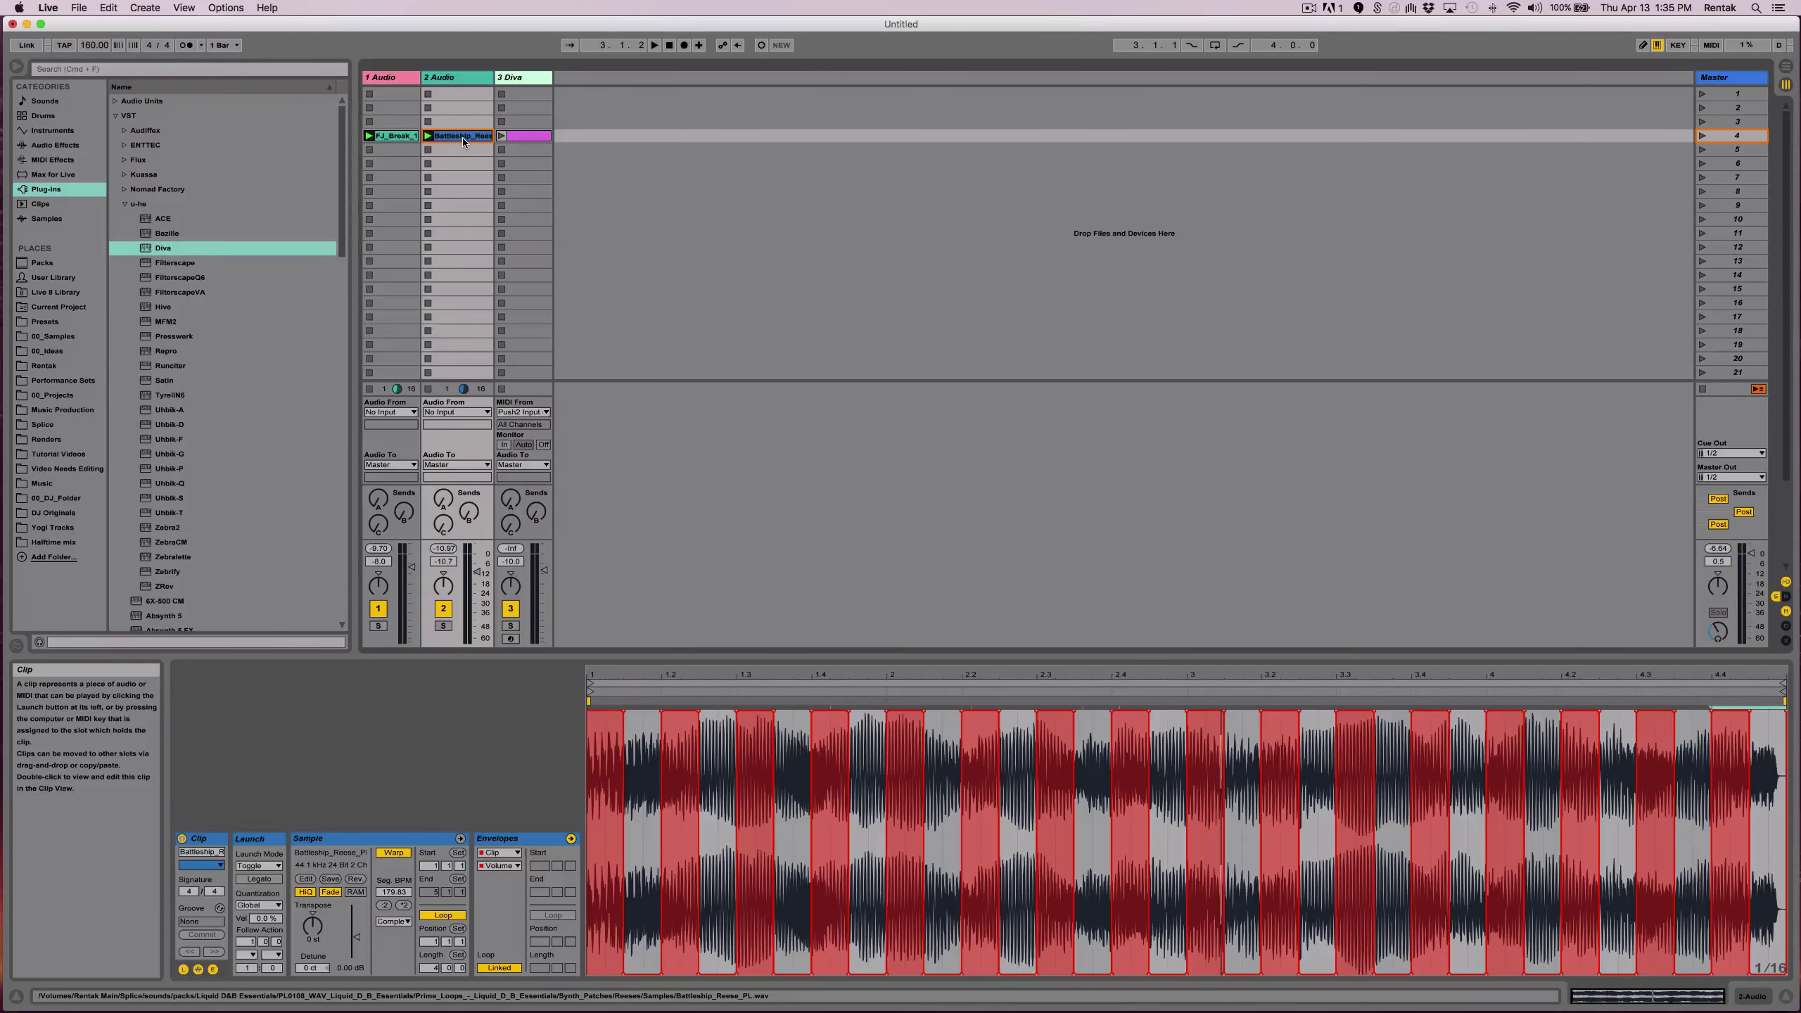
# Play back the gated clip and duplicate it into the slot below
pyautogui.press('space')
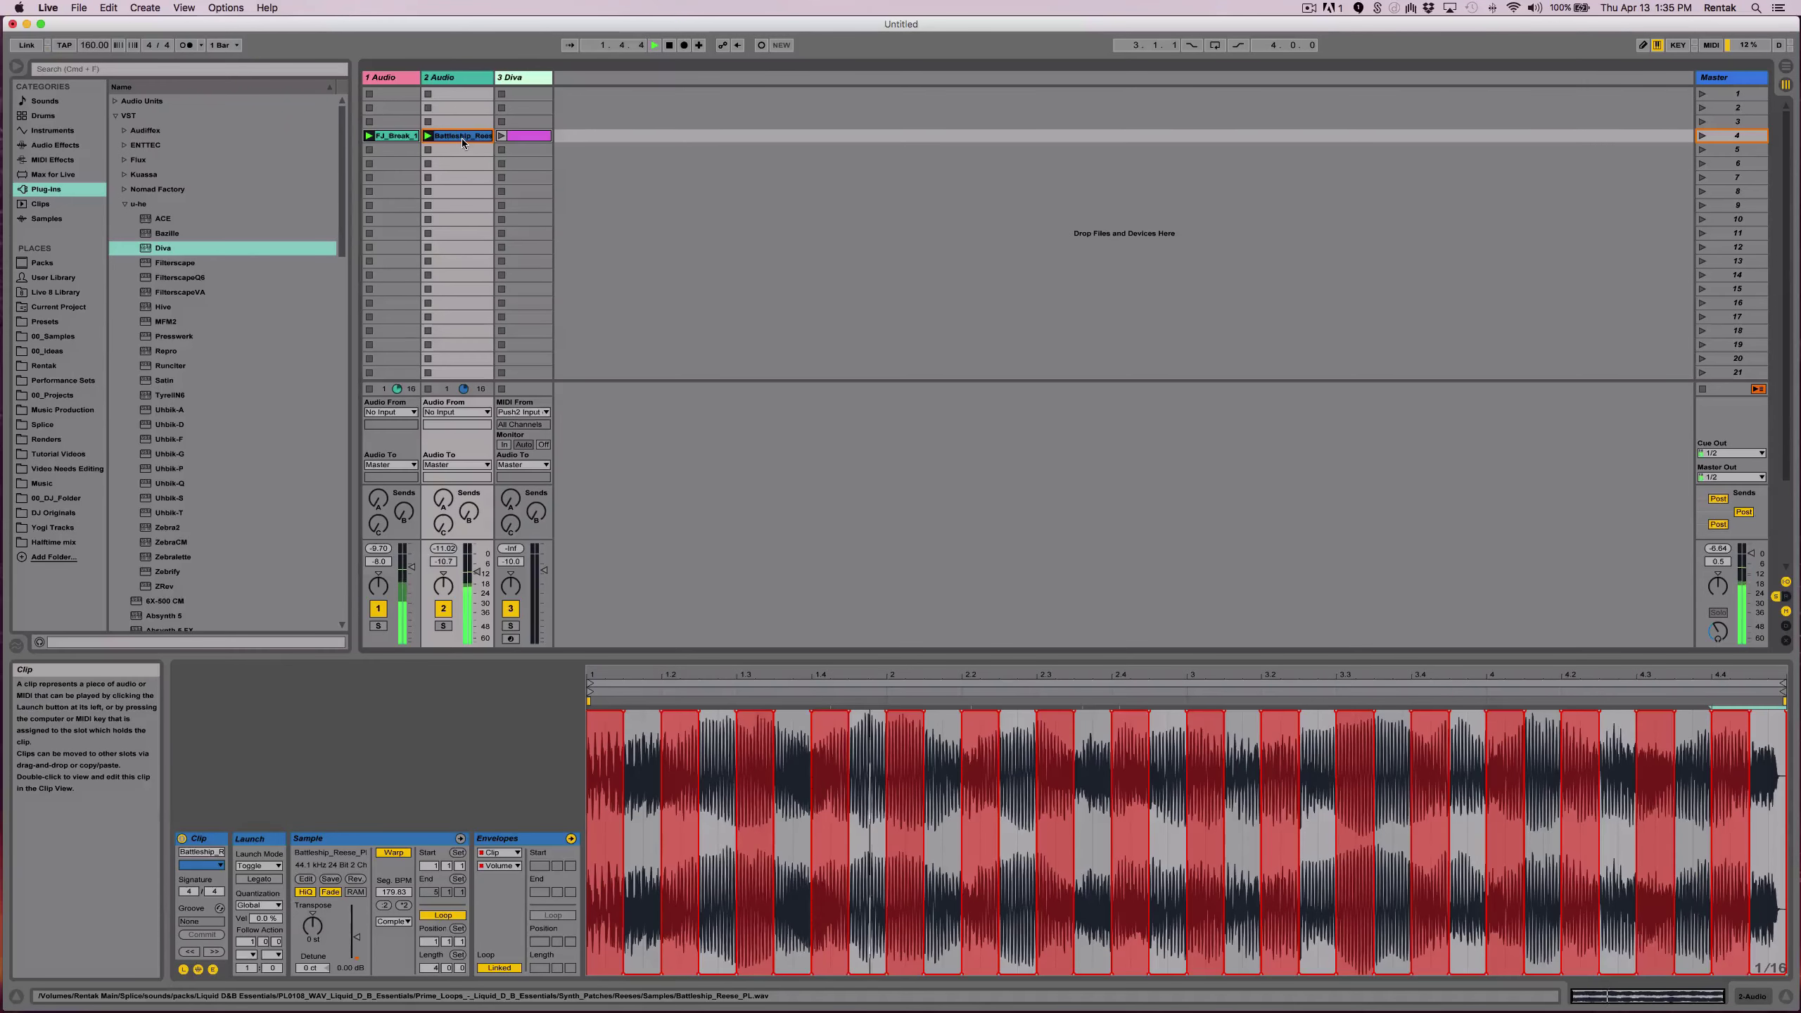
pyautogui.press('space')
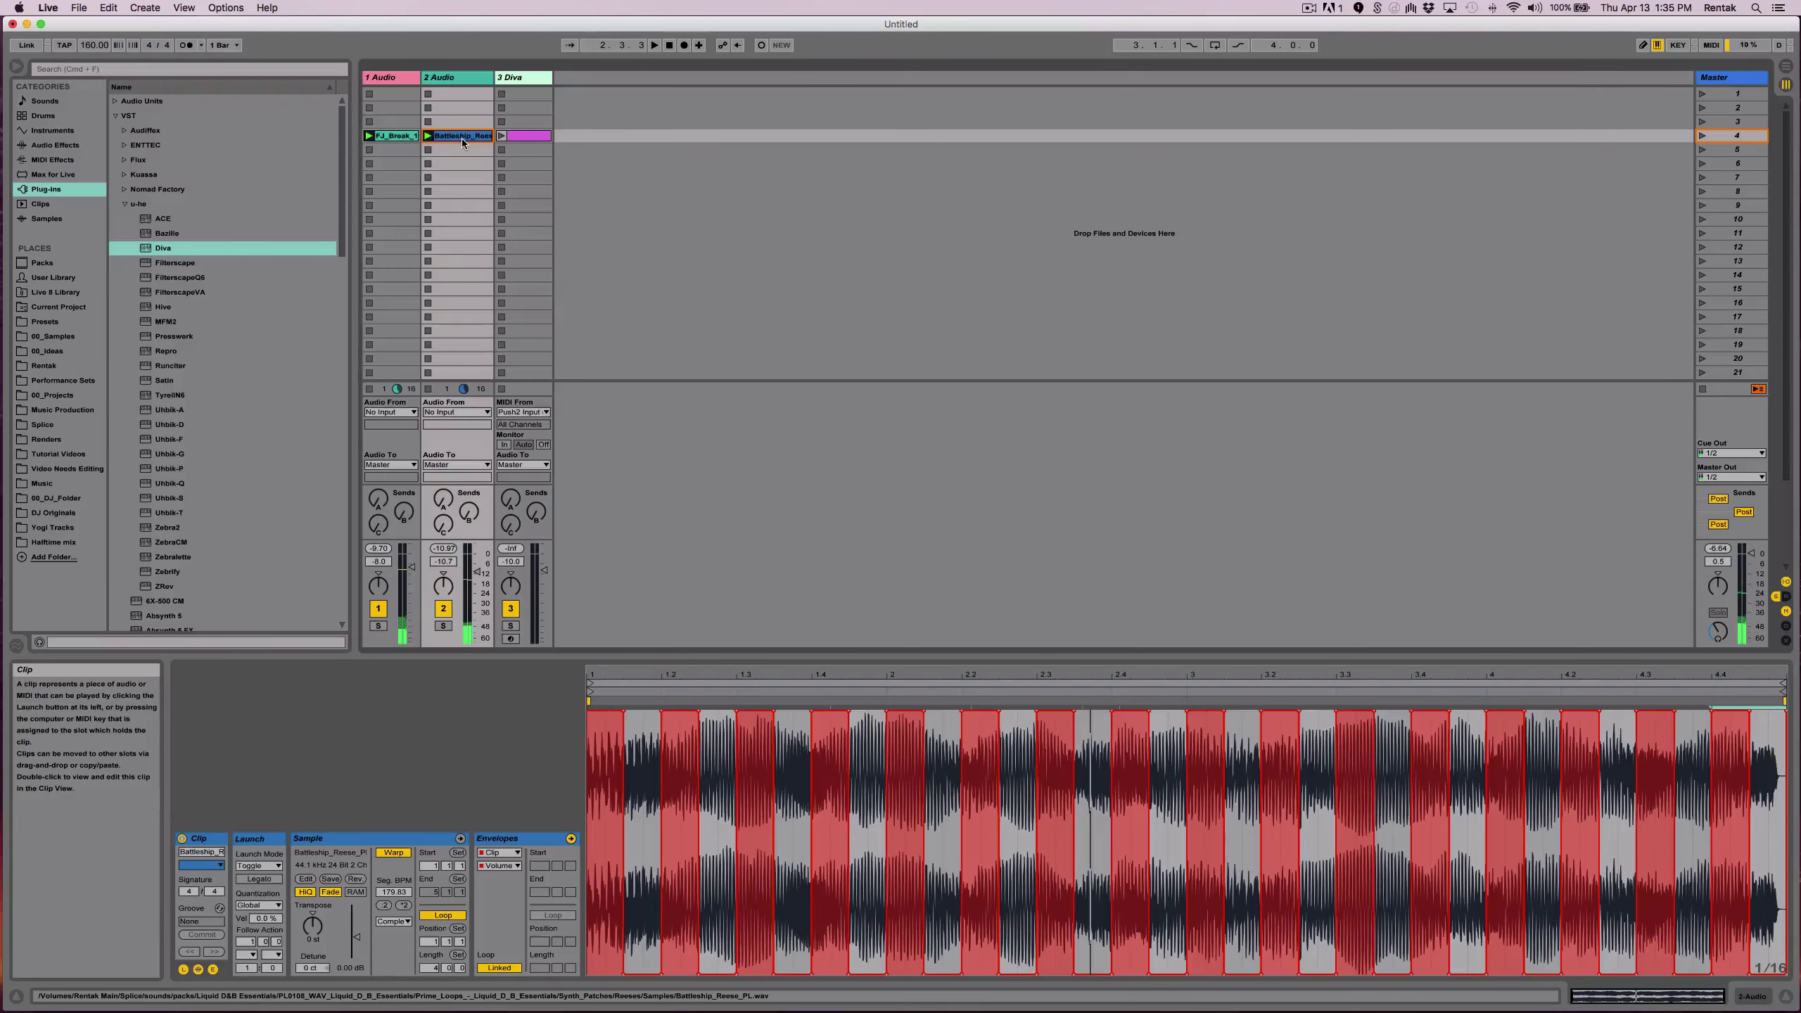
pyautogui.press('super+d')
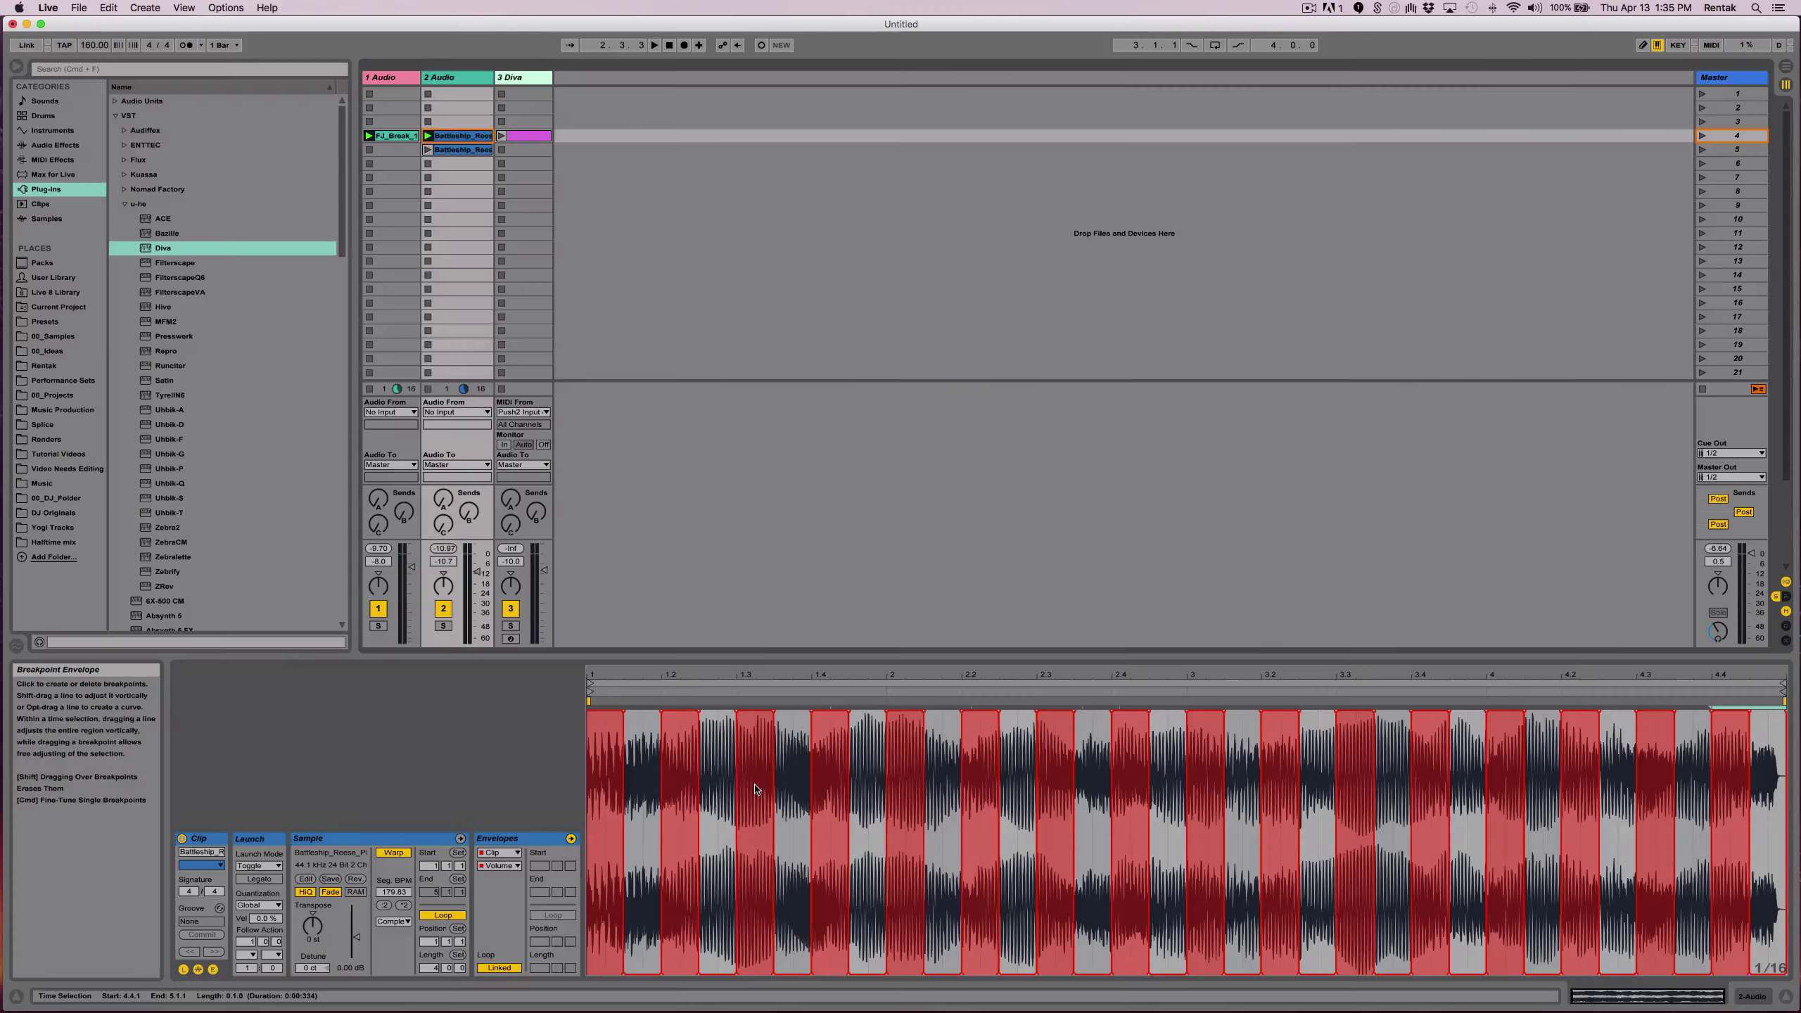
# Clear the clip's whole volume envelope, and lower the section from 1.1.2 to 1.1.3 to its minimum
pyautogui.press('super+a')
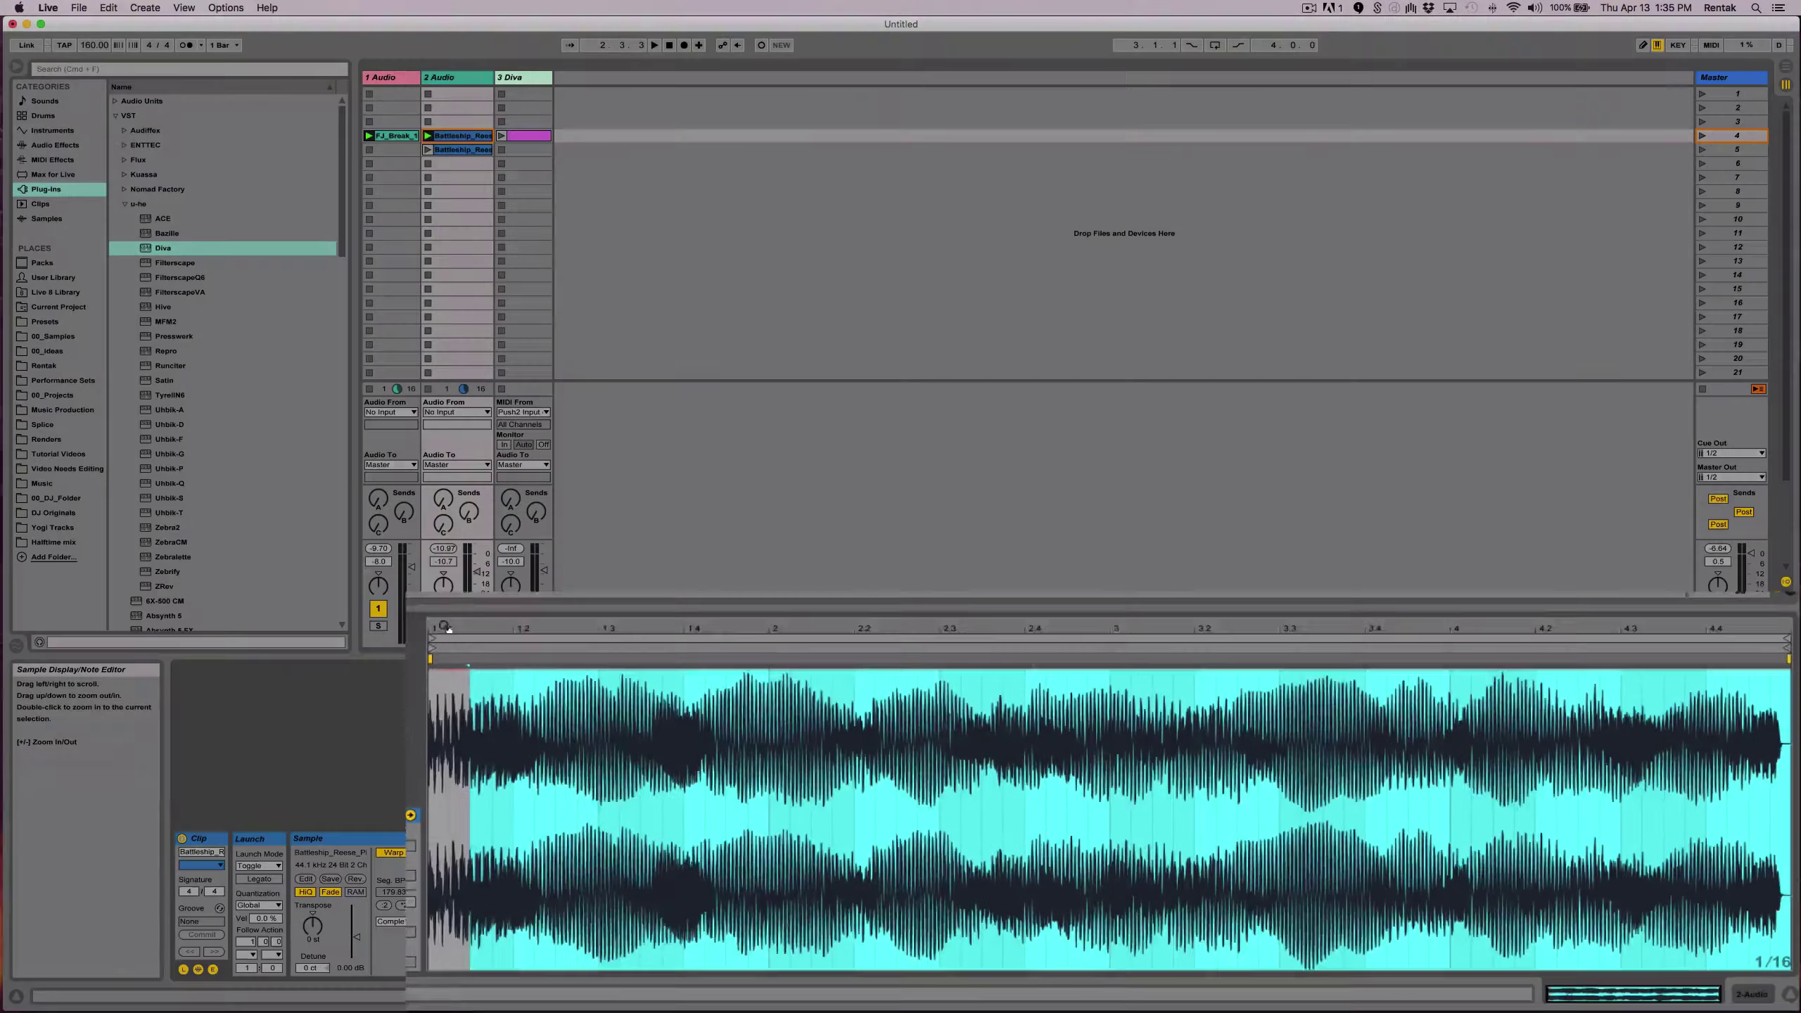
pyautogui.moveTo(126, 535); pyautogui.dragTo(209, 639)
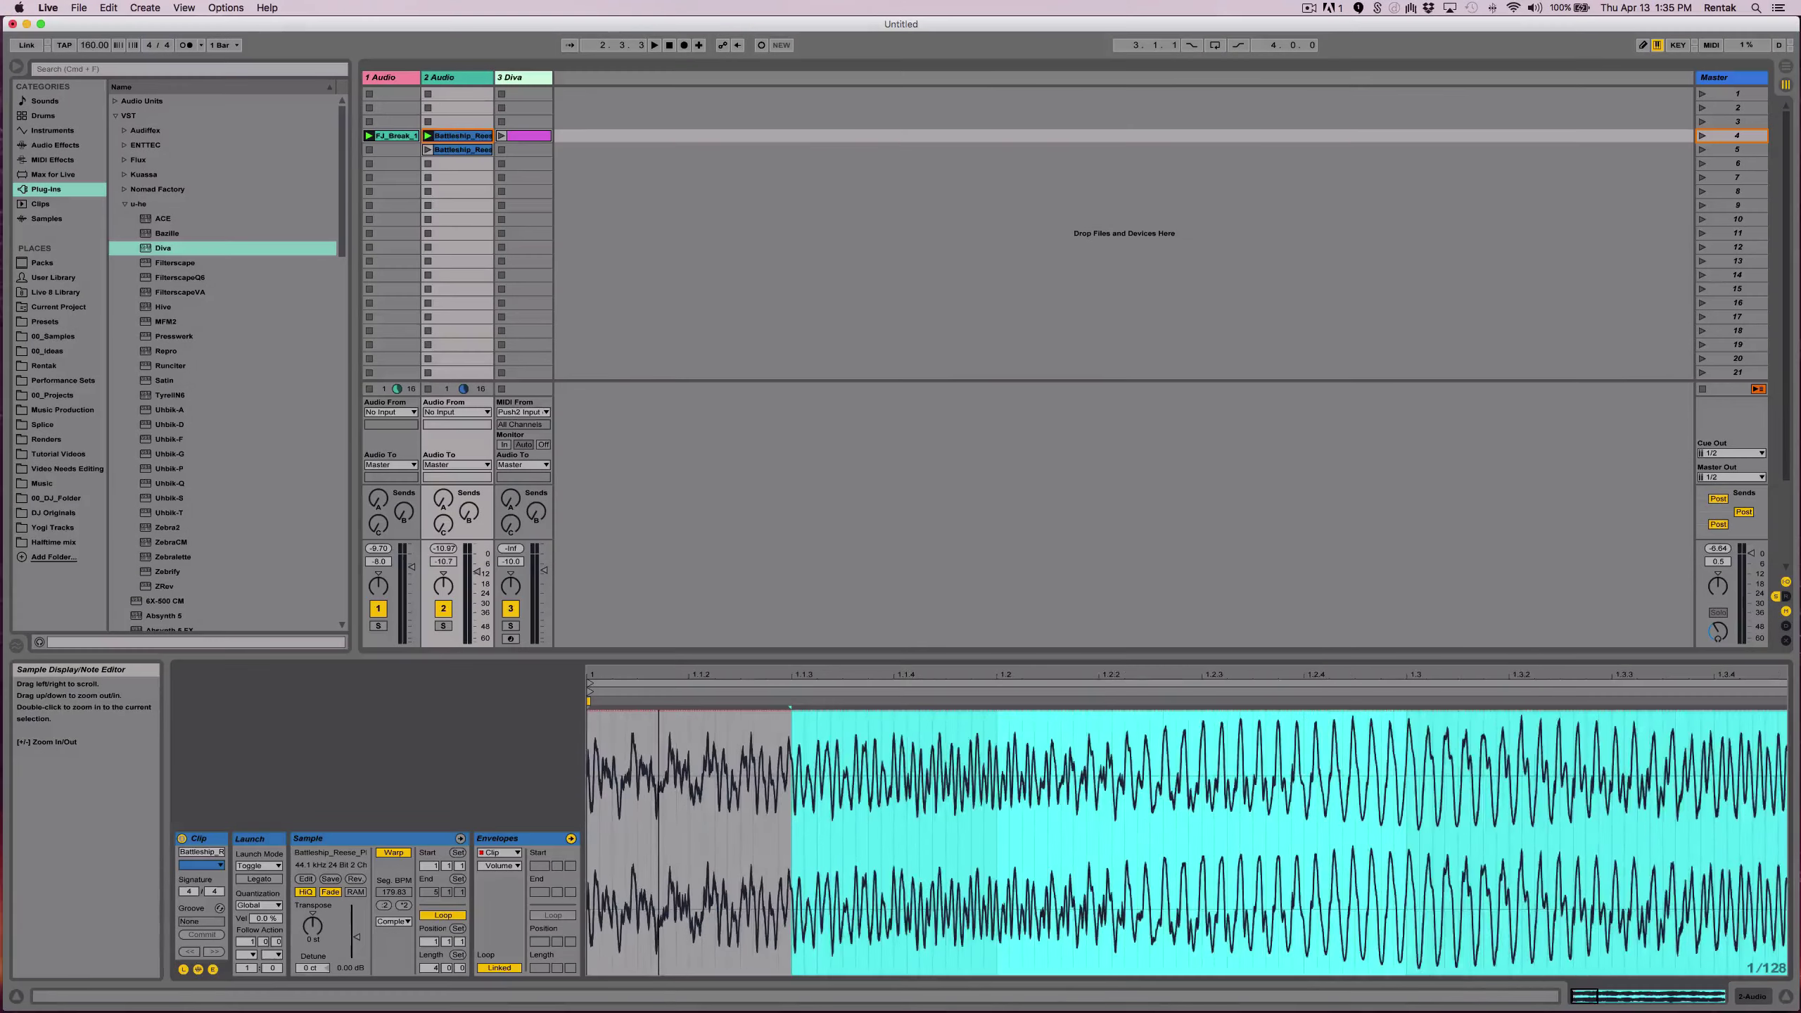
pyautogui.moveTo(697, 825); pyautogui.dragTo(798, 834)
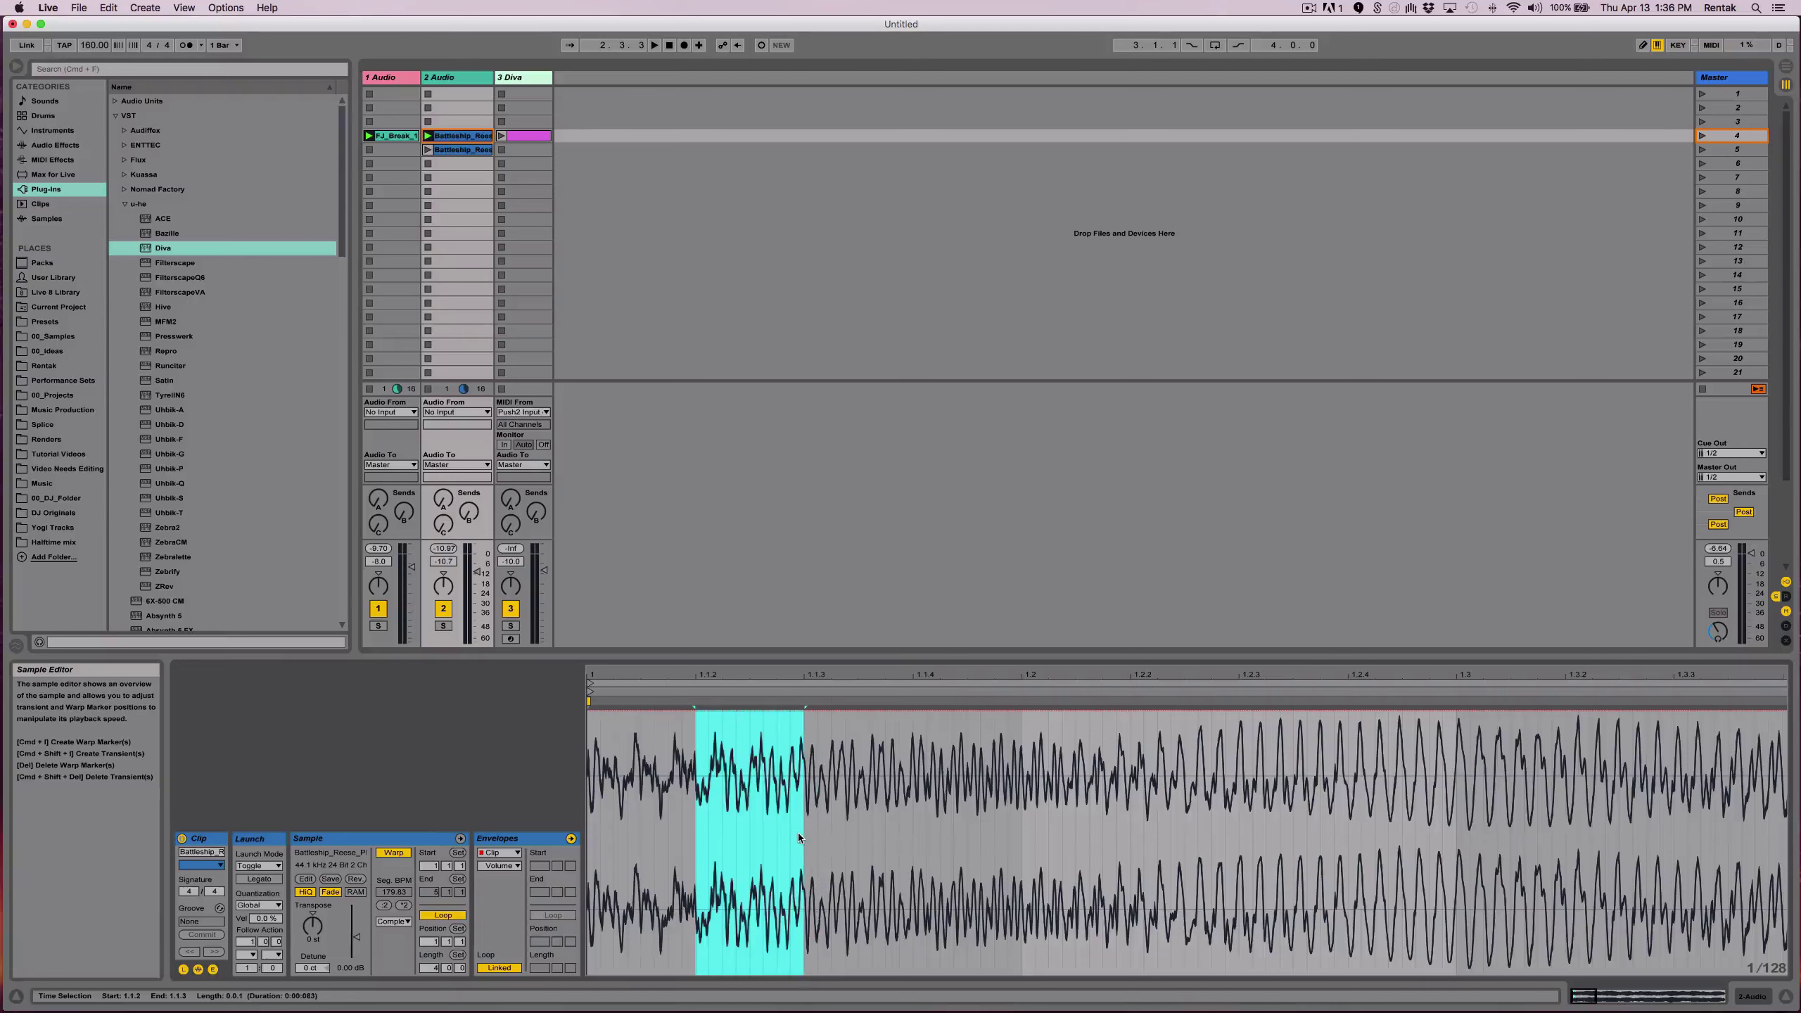
pyautogui.click(771, 719)
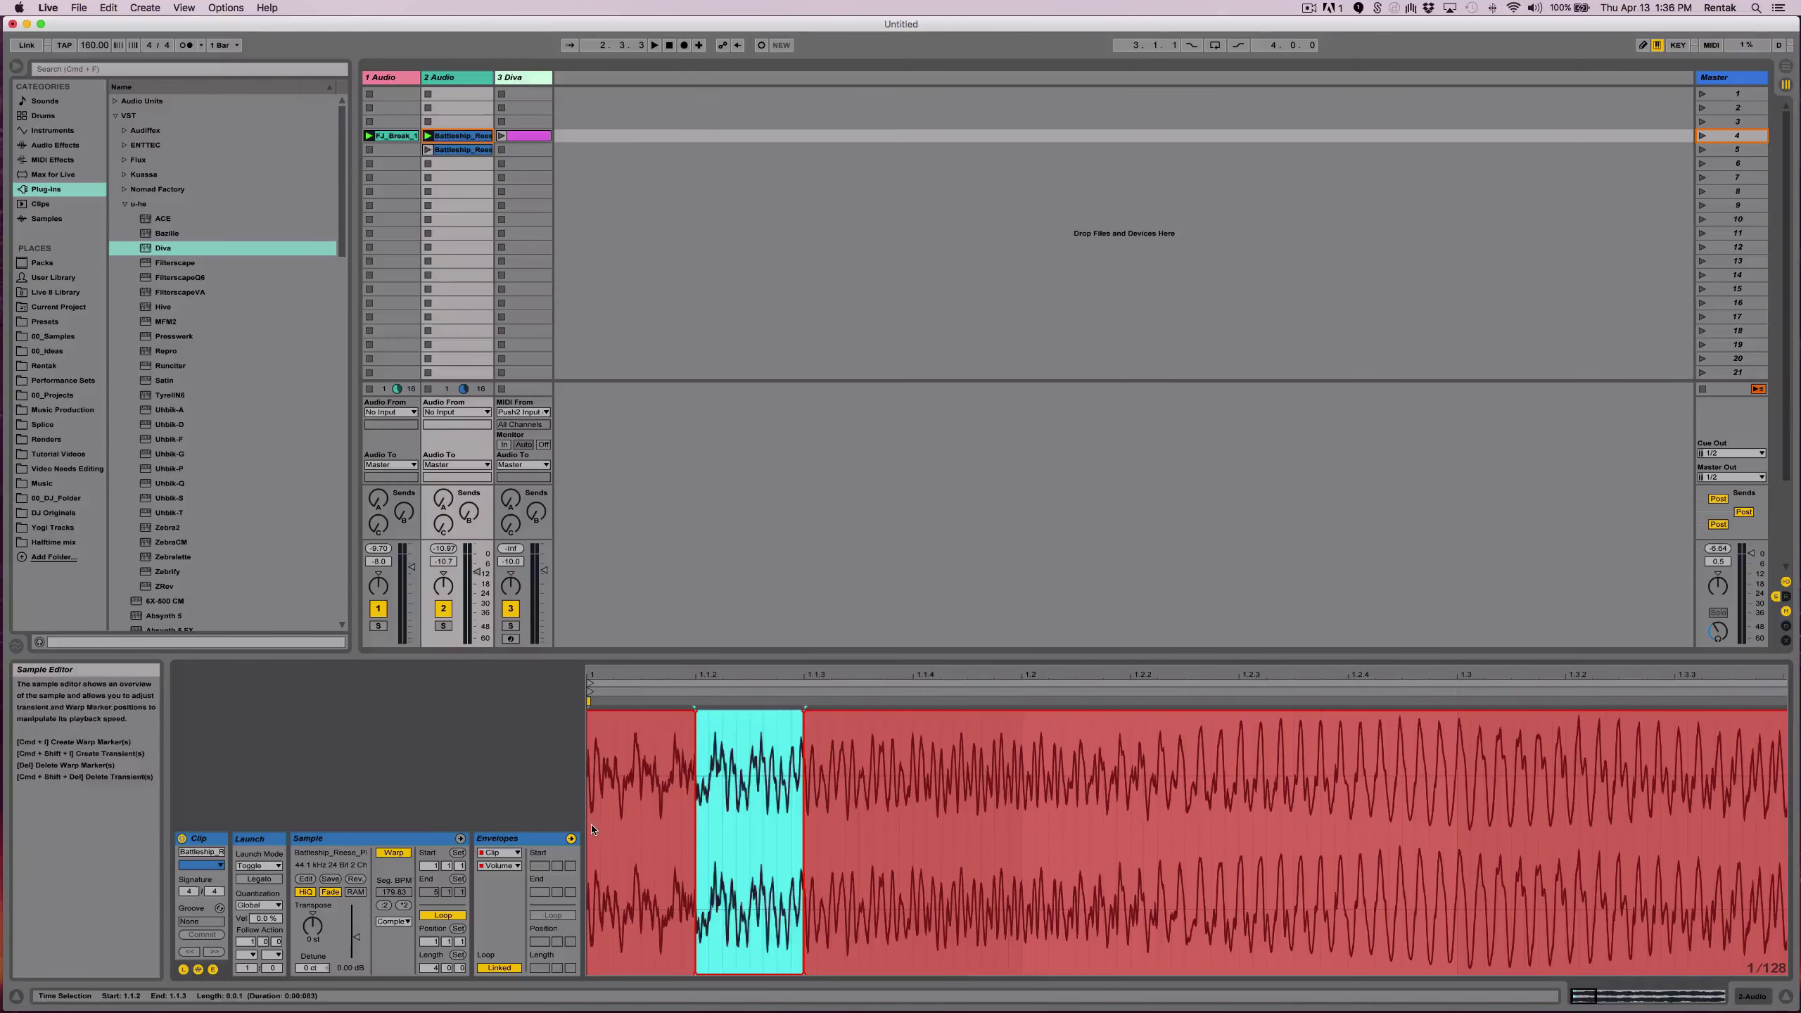
# Select the short on-off section at the start of the volume envelope and duplicate it repeatedly to the end of the clip
pyautogui.moveTo(606, 831); pyautogui.dragTo(806, 830)
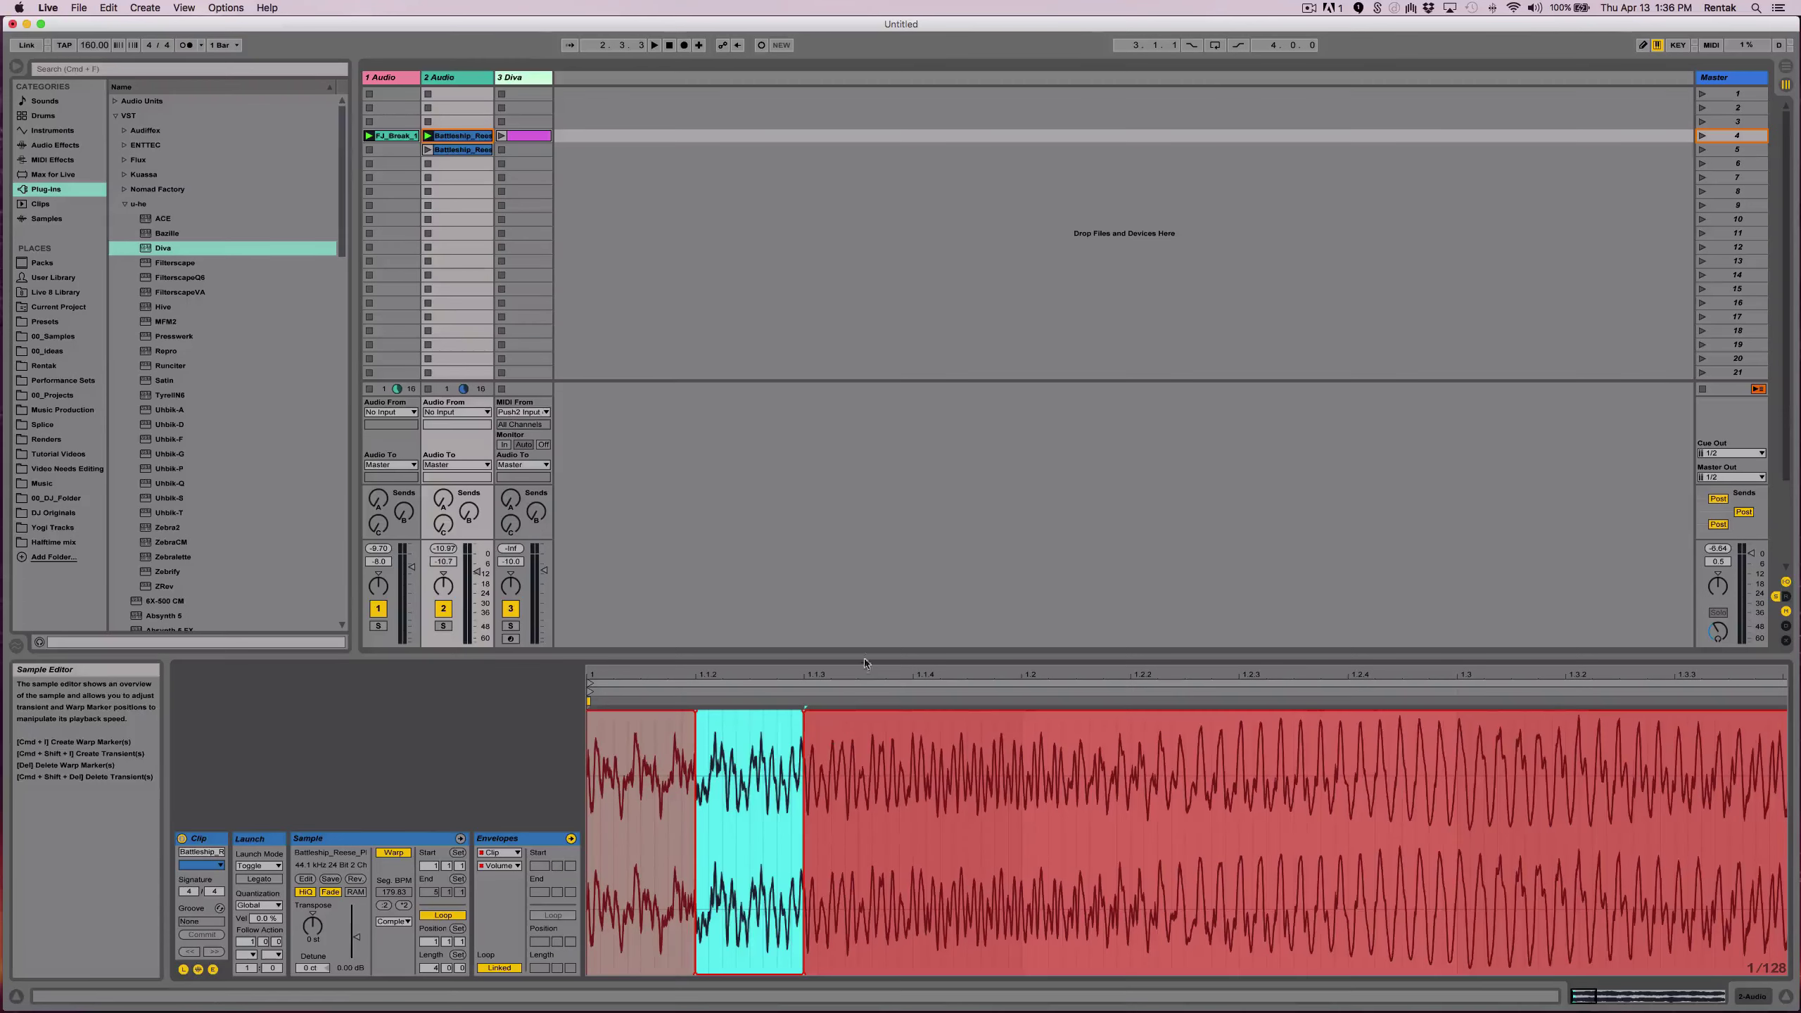
pyautogui.moveTo(873, 678); pyautogui.dragTo(873, 639)
pyautogui.moveTo(650, 678); pyautogui.dragTo(650, 672)
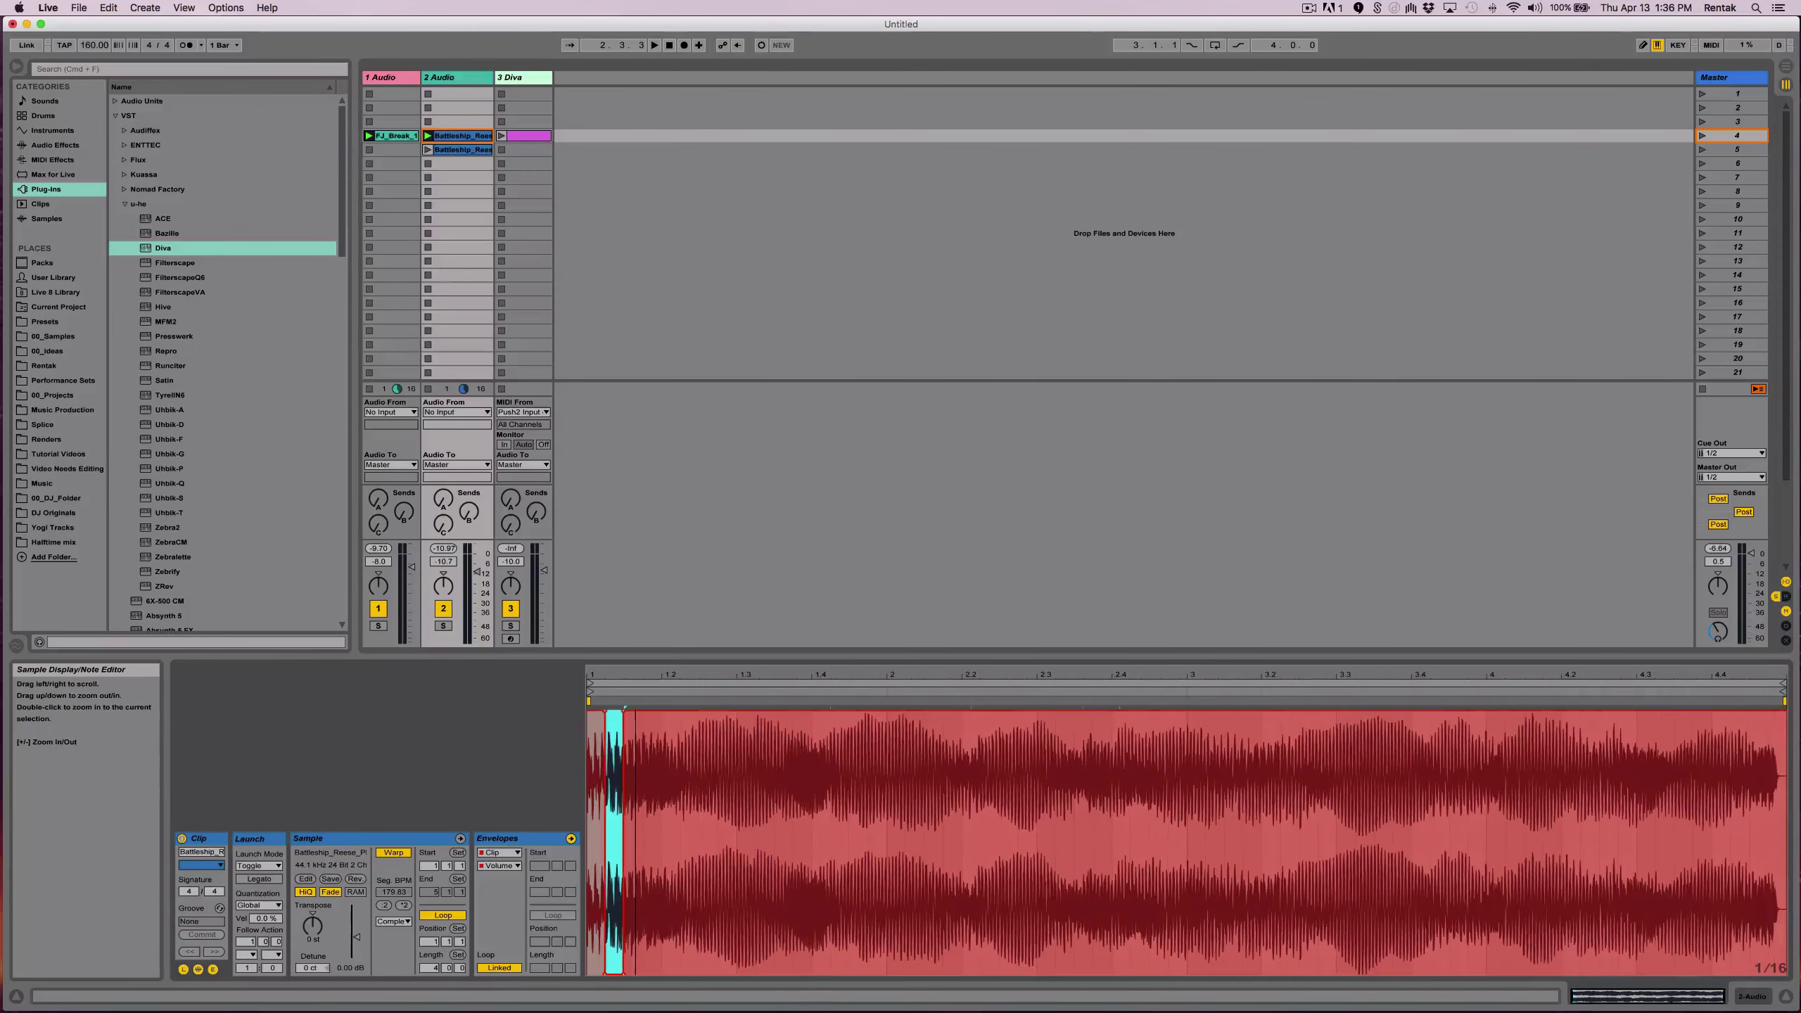
pyautogui.press('super+d')
pyautogui.press('super+d')
pyautogui.press('super+d')
pyautogui.press('super+d')
pyautogui.press('super+d')
pyautogui.press('super+d')
pyautogui.press('super+d')
pyautogui.press('Right')
pyautogui.press('Right')
pyautogui.press('Right')
pyautogui.press('Right')
pyautogui.press('Right')
pyautogui.press('Right')
pyautogui.press('Right')
pyautogui.press('Right')
pyautogui.press('Right')
pyautogui.press('Right')
pyautogui.press('Right')
pyautogui.press('Right')
pyautogui.press('Right')
pyautogui.press('Right')
pyautogui.press('Right')
pyautogui.press('Right')
pyautogui.press('Right')
pyautogui.press('Right')
pyautogui.press('Right')
pyautogui.press('Right')
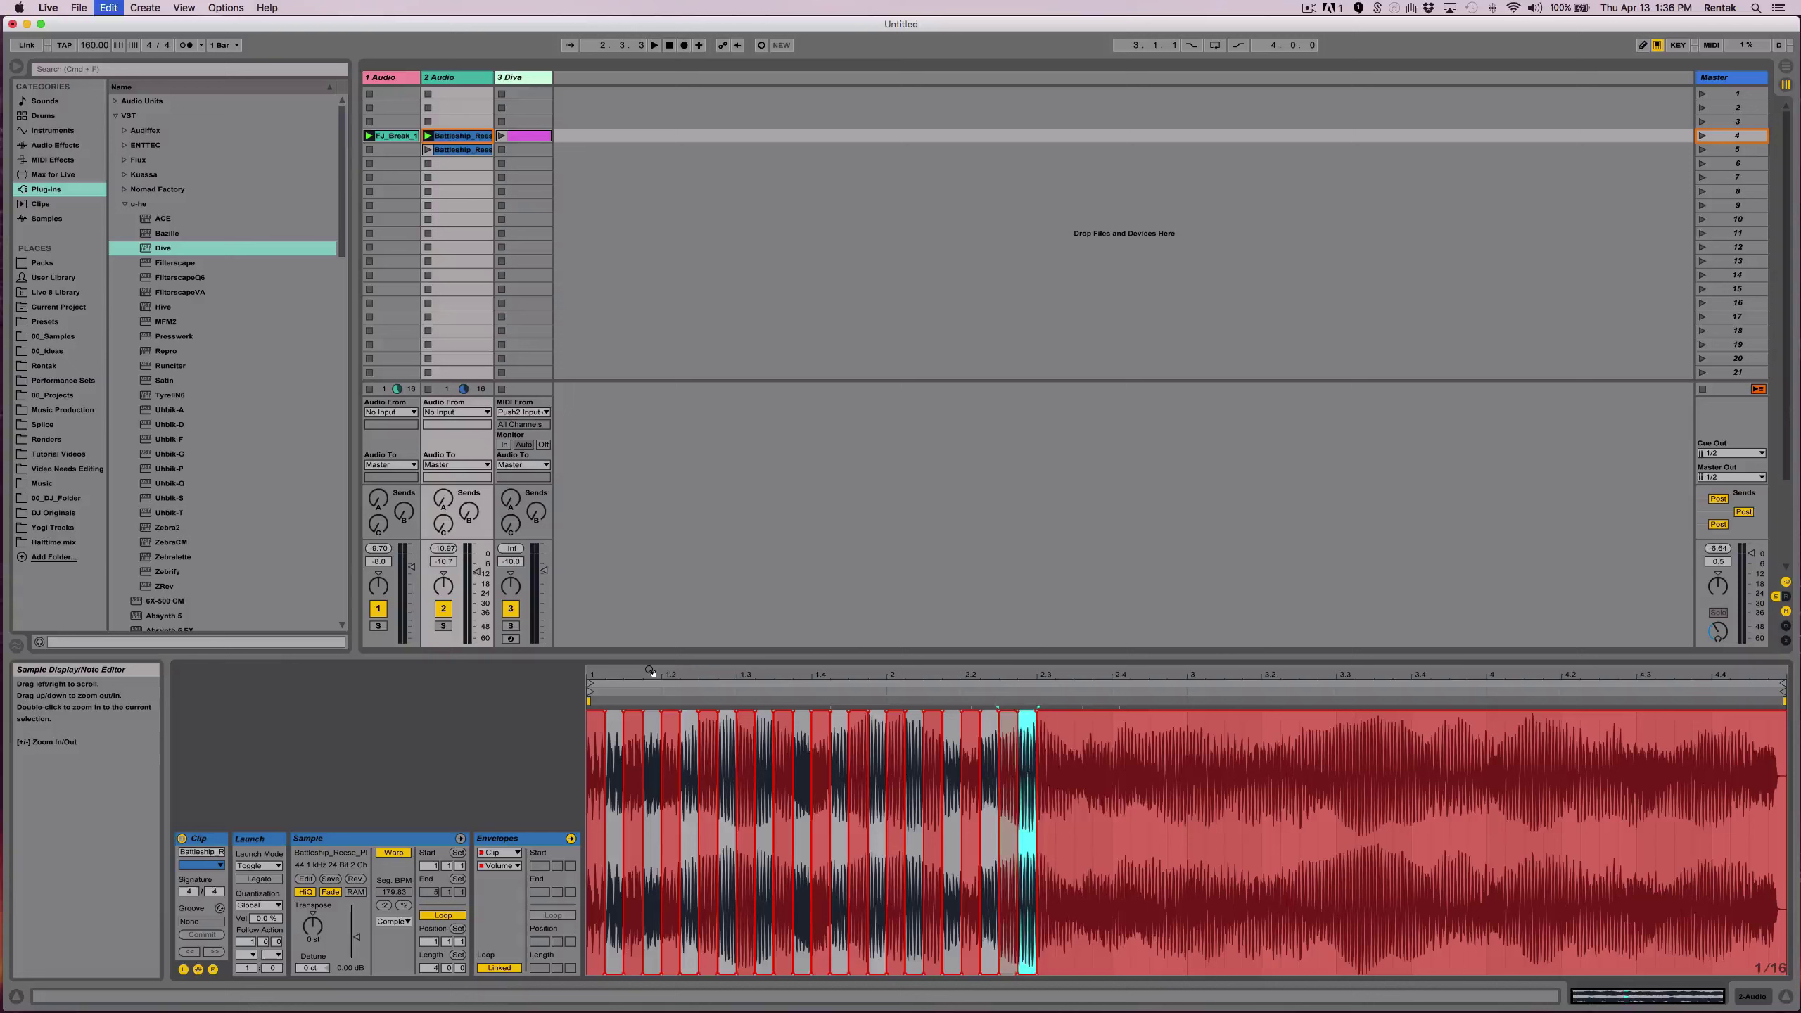
pyautogui.press('Right')
pyautogui.press('Right')
pyautogui.press('Right')
pyautogui.press('Right')
pyautogui.press('Right')
pyautogui.press('Right')
pyautogui.press('Right')
pyautogui.press('Right')
pyautogui.press('Right')
pyautogui.press('Right')
pyautogui.press('Right')
pyautogui.press('Right')
pyautogui.press('Right')
pyautogui.press('Right')
pyautogui.press('Right')
pyautogui.press('Right')
pyautogui.press('Right')
pyautogui.press('Right')
pyautogui.press('Right')
pyautogui.press('Right')
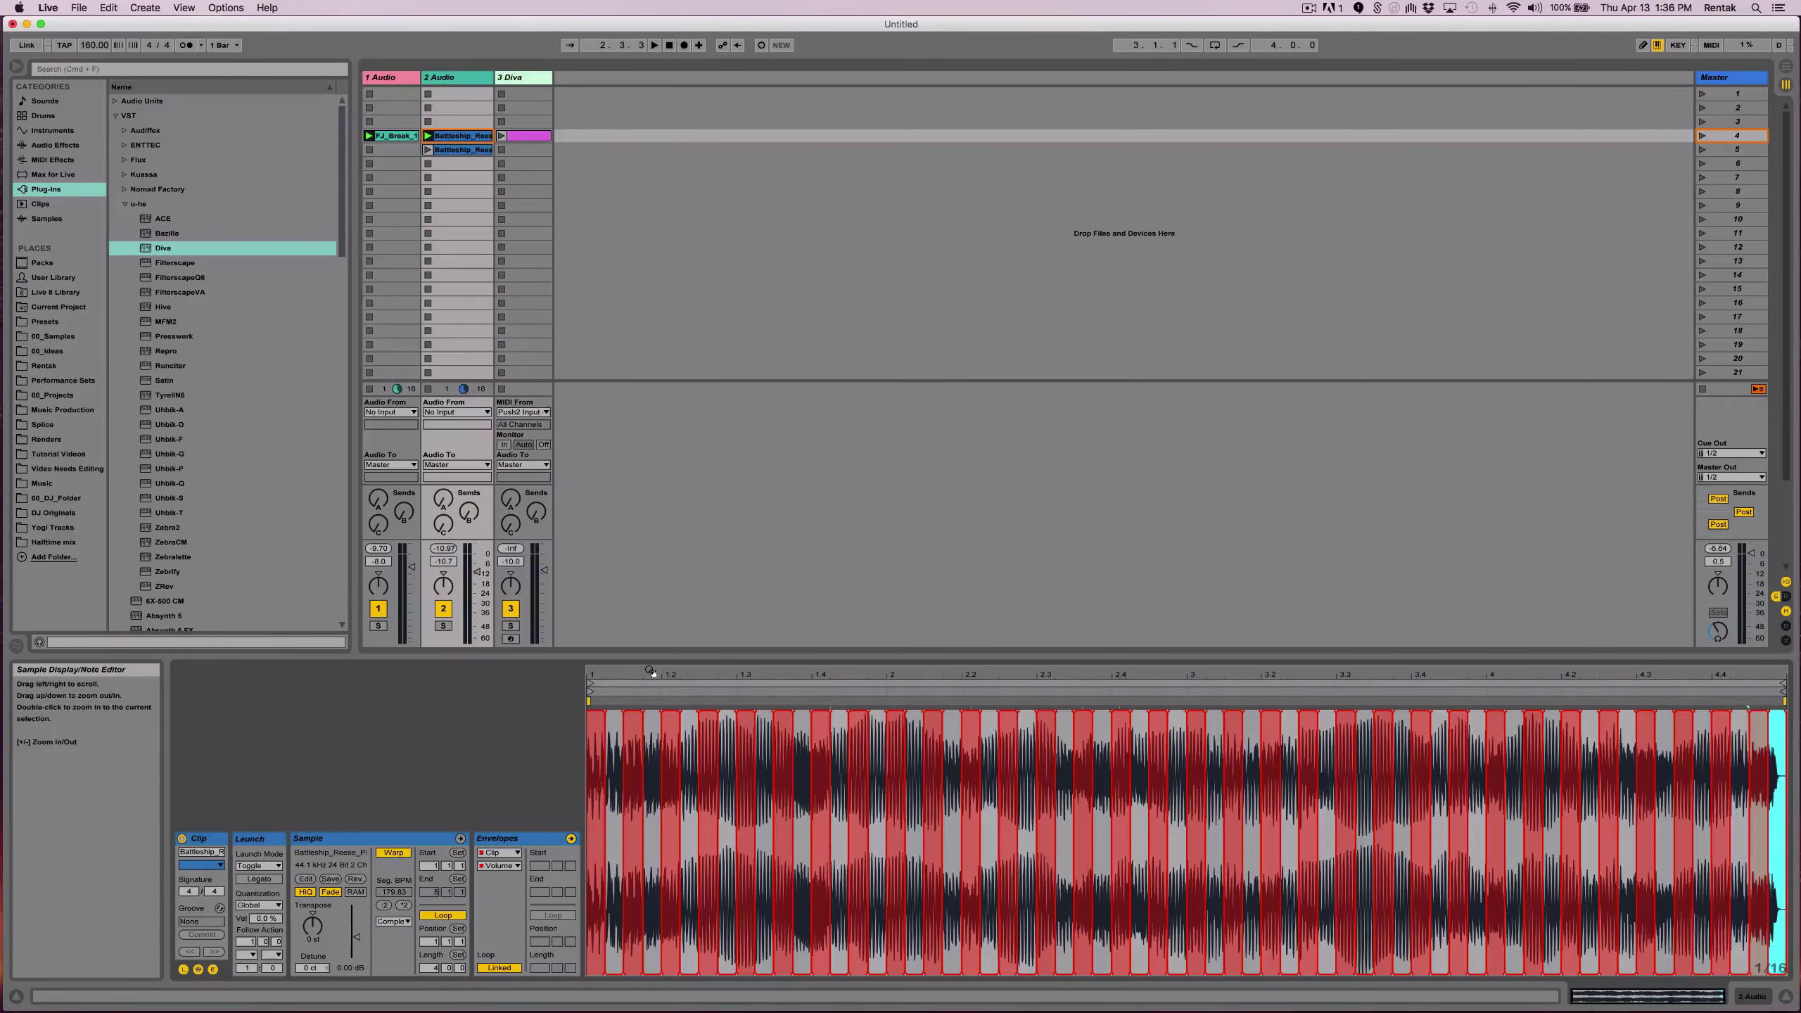
# Play back the faster gated clip and duplicate it into the next slot of the track
pyautogui.press('space')
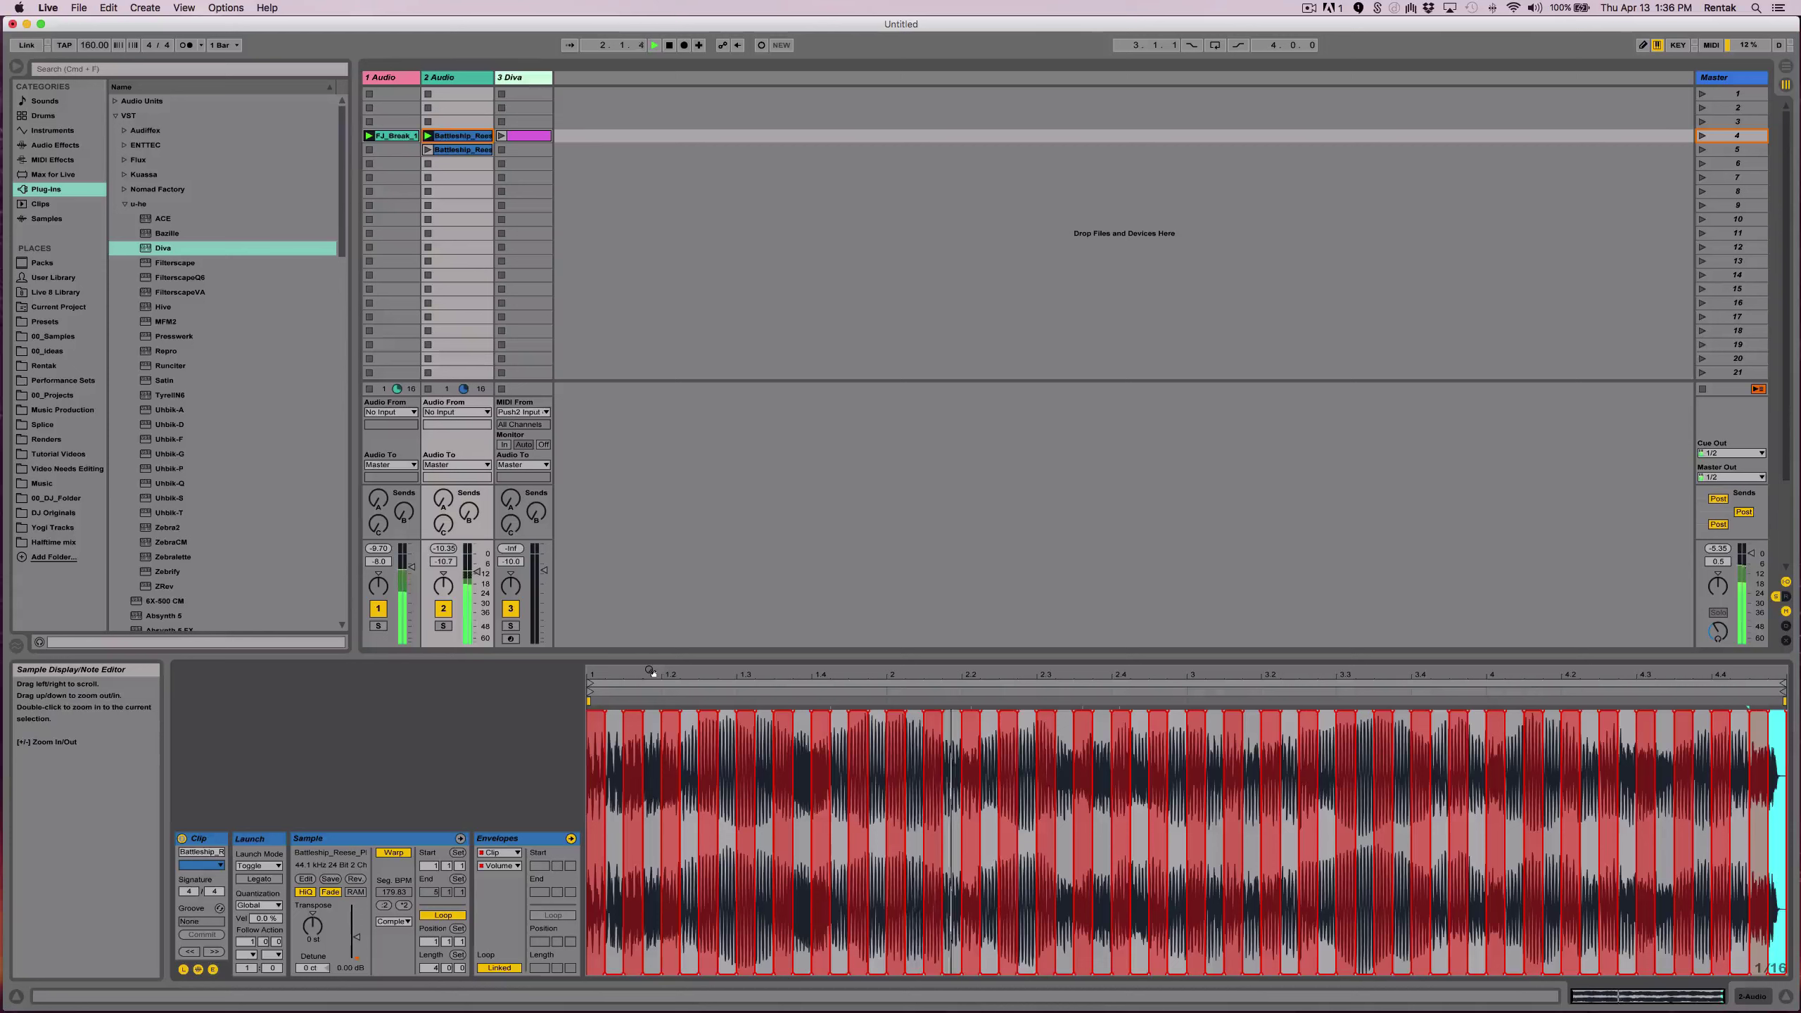
pyautogui.press('space')
pyautogui.moveTo(463, 149)
pyautogui.mouseDown()
pyautogui.moveTo(463, 173)
pyautogui.moveTo(467, 149)
pyautogui.mouseUp()
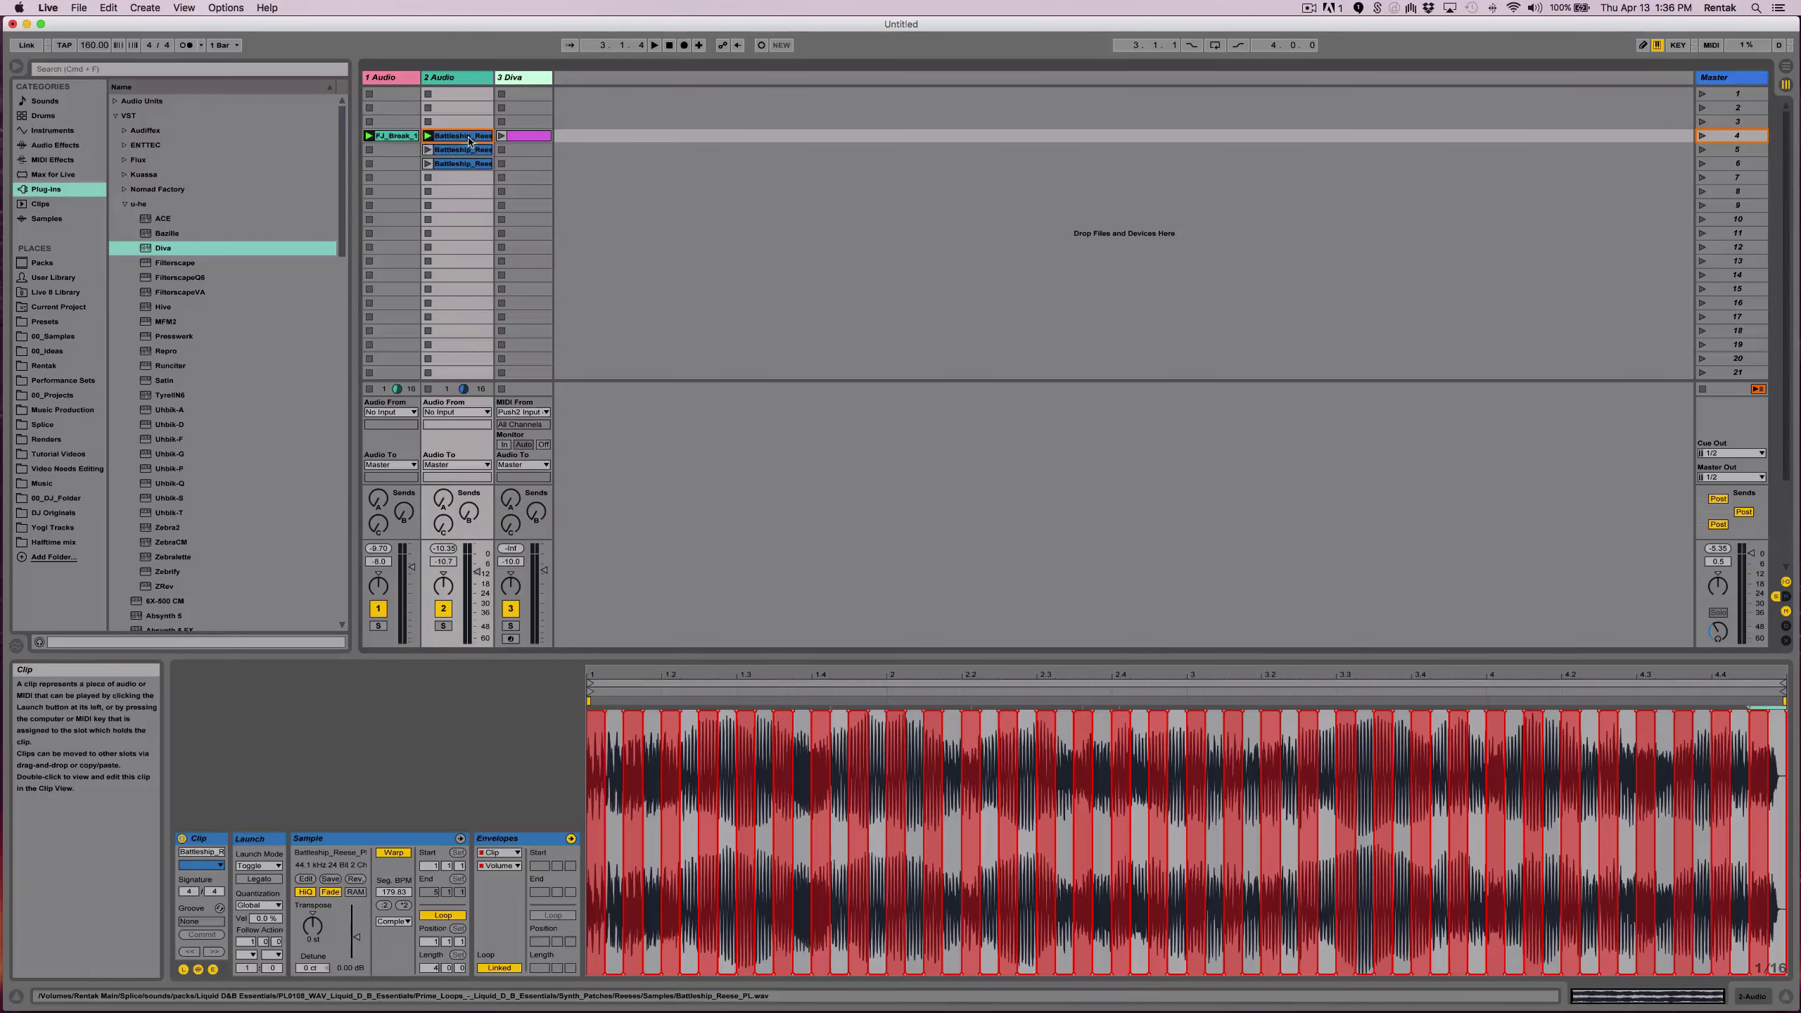
# Delete the gating pattern from the original bass clip's volume envelope and play back the ungated clip
pyautogui.click(692, 816)
pyautogui.press('super+a')
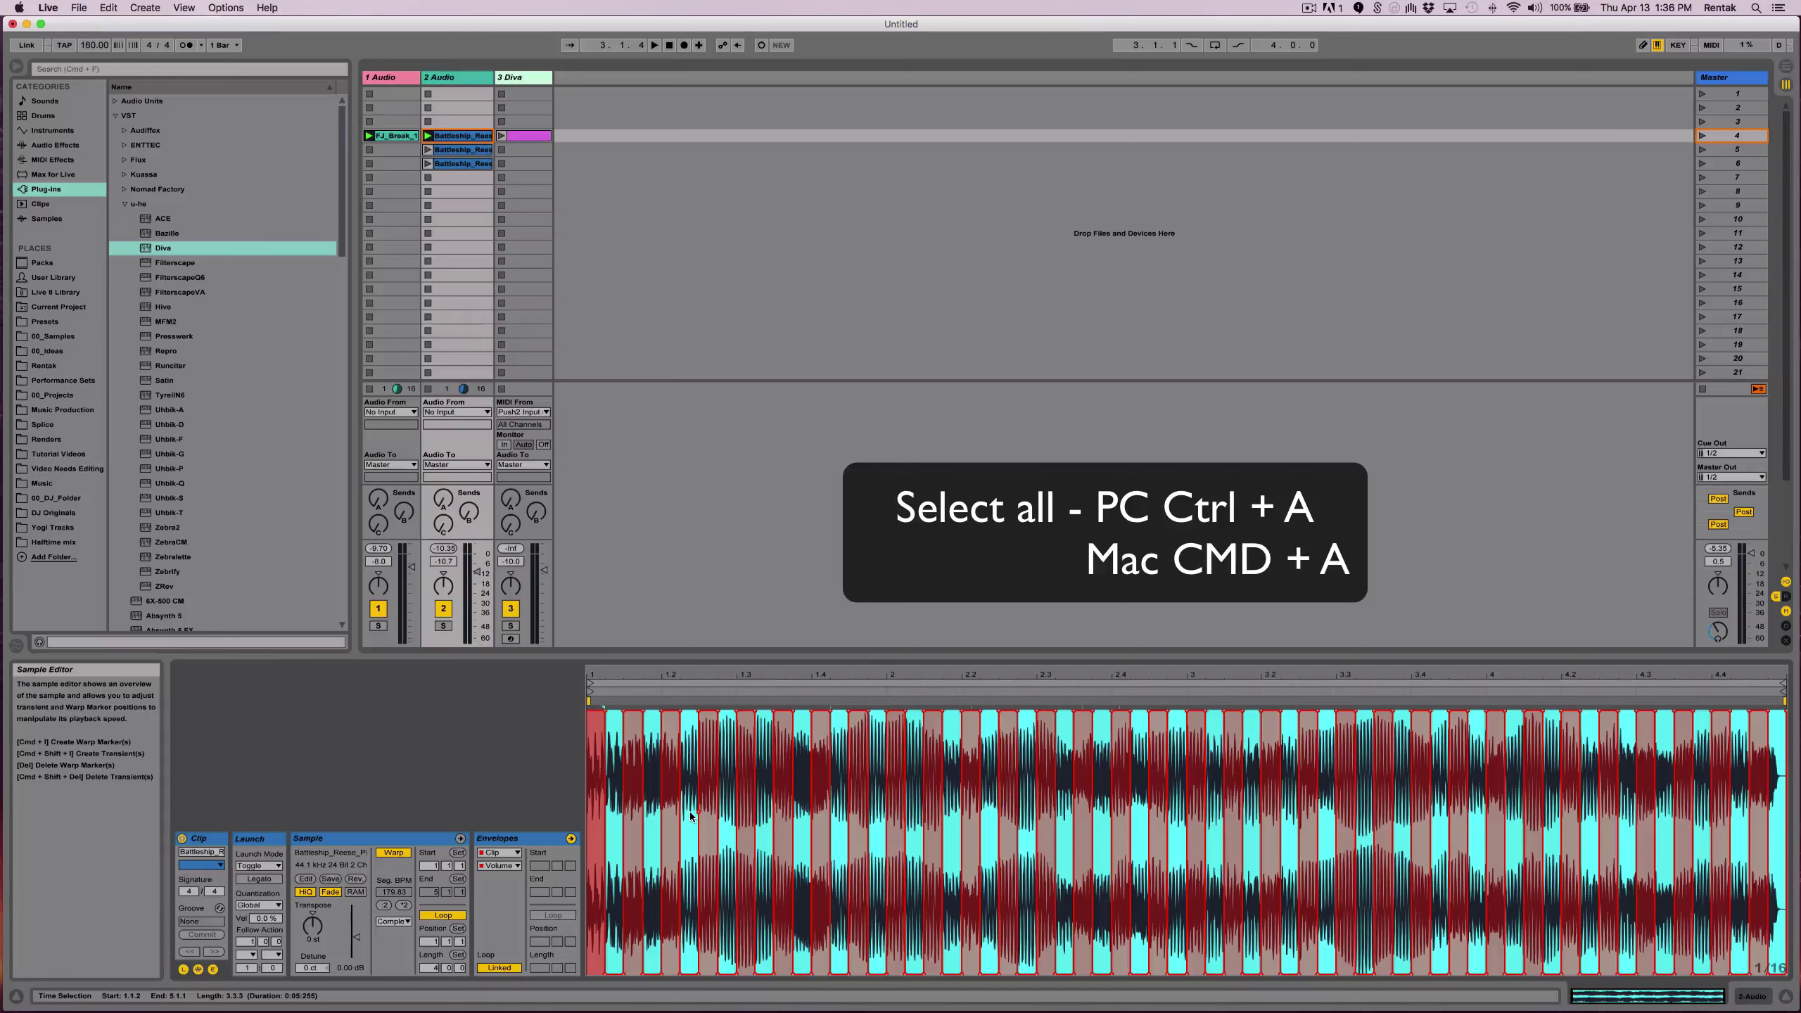
pyautogui.press('Delete')
pyautogui.press('space')
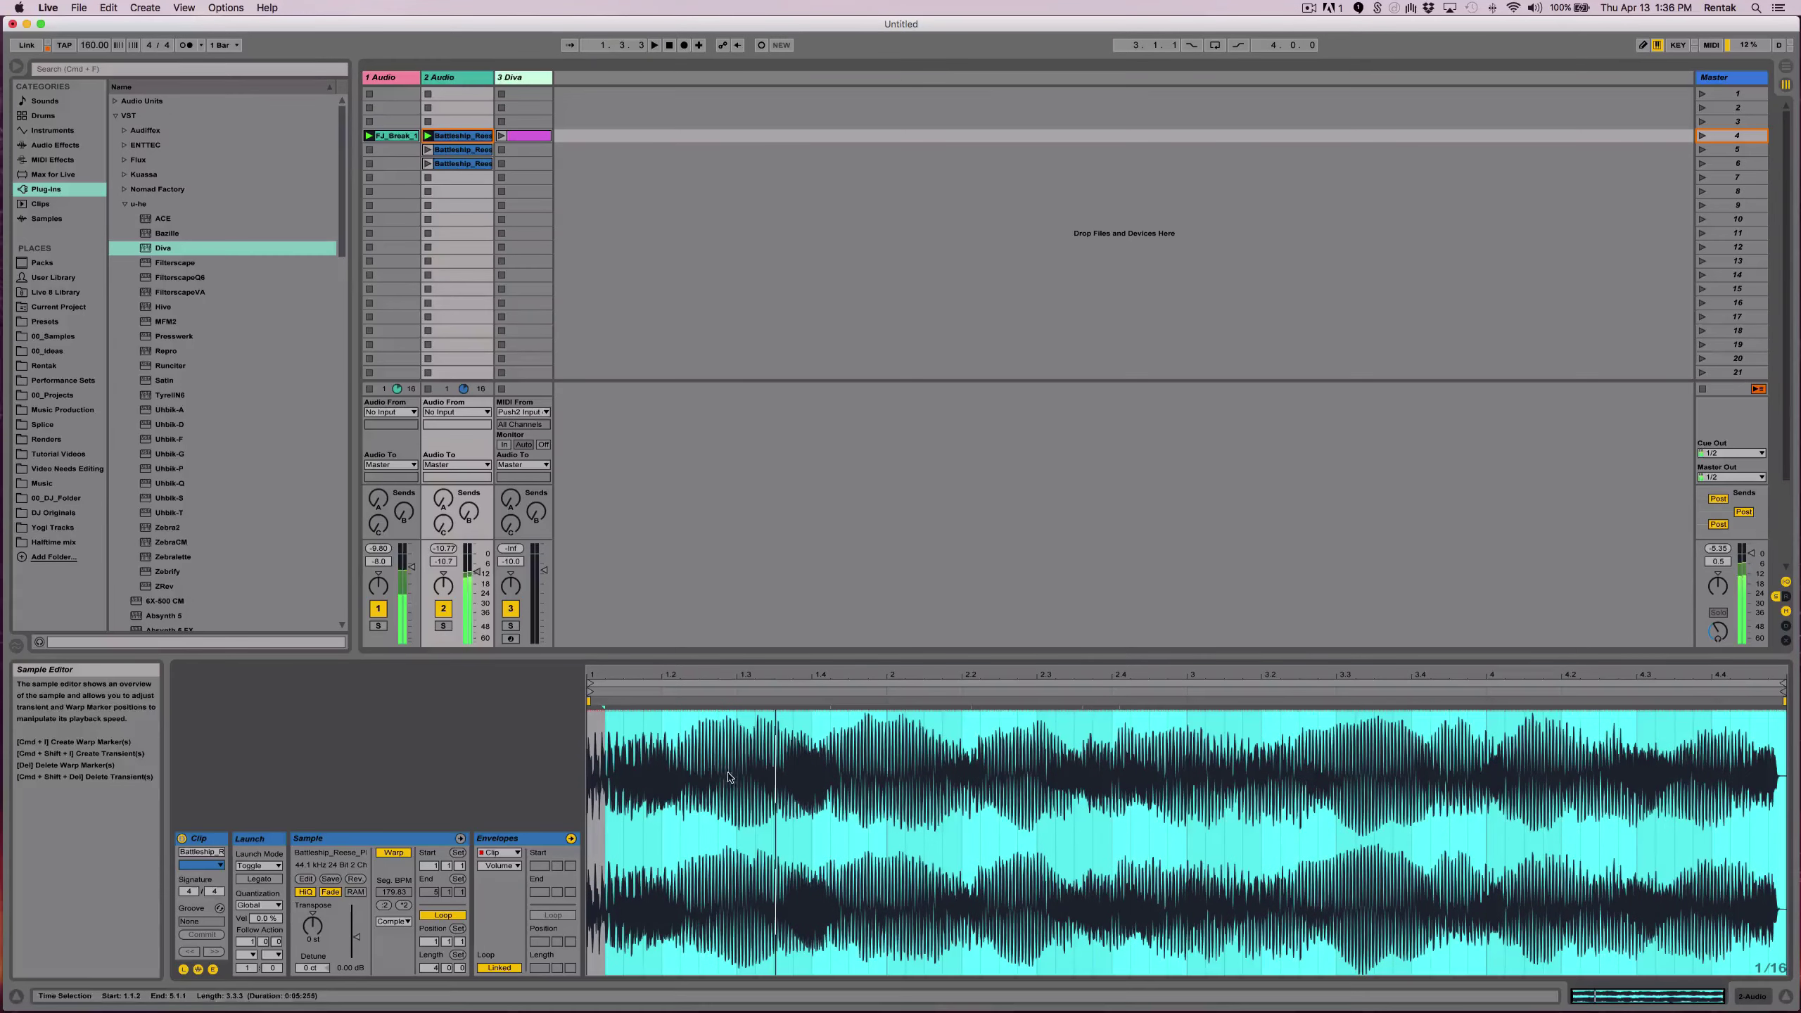
# Open the Diva track's MIDI clip, show the track's device and launch the clip to hear it
pyautogui.click(541, 140)
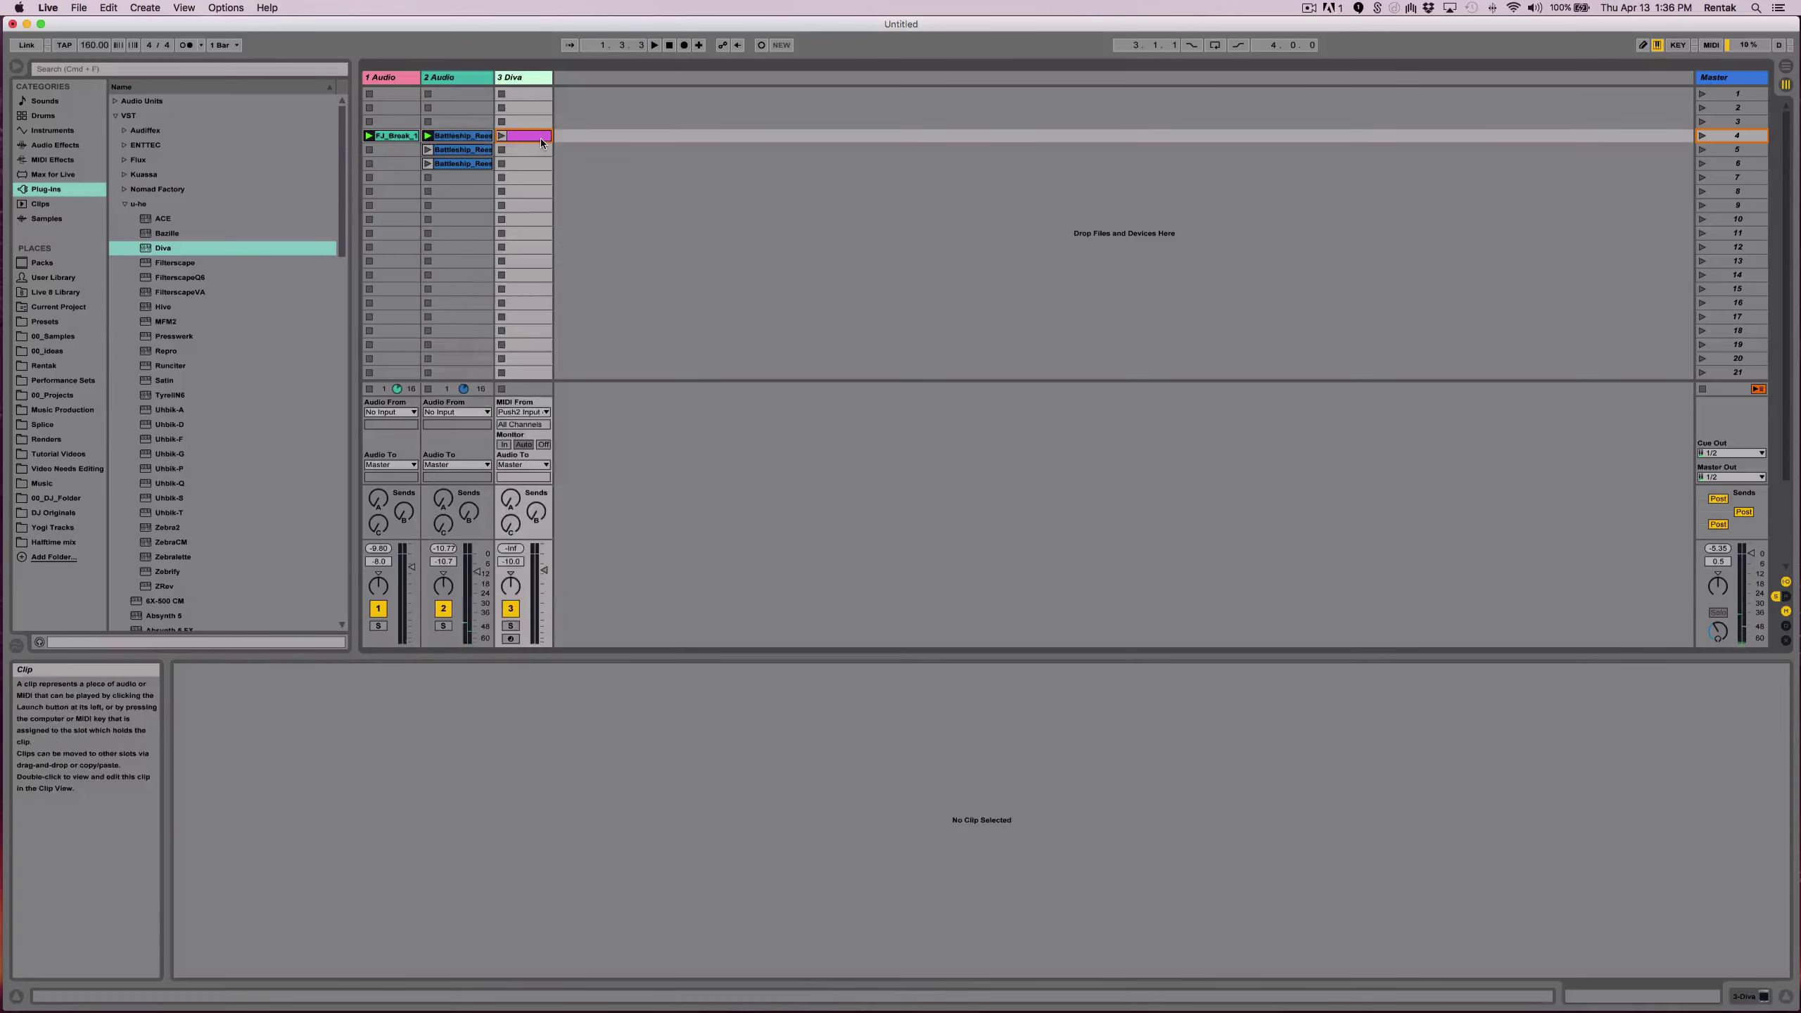
pyautogui.click(526, 138)
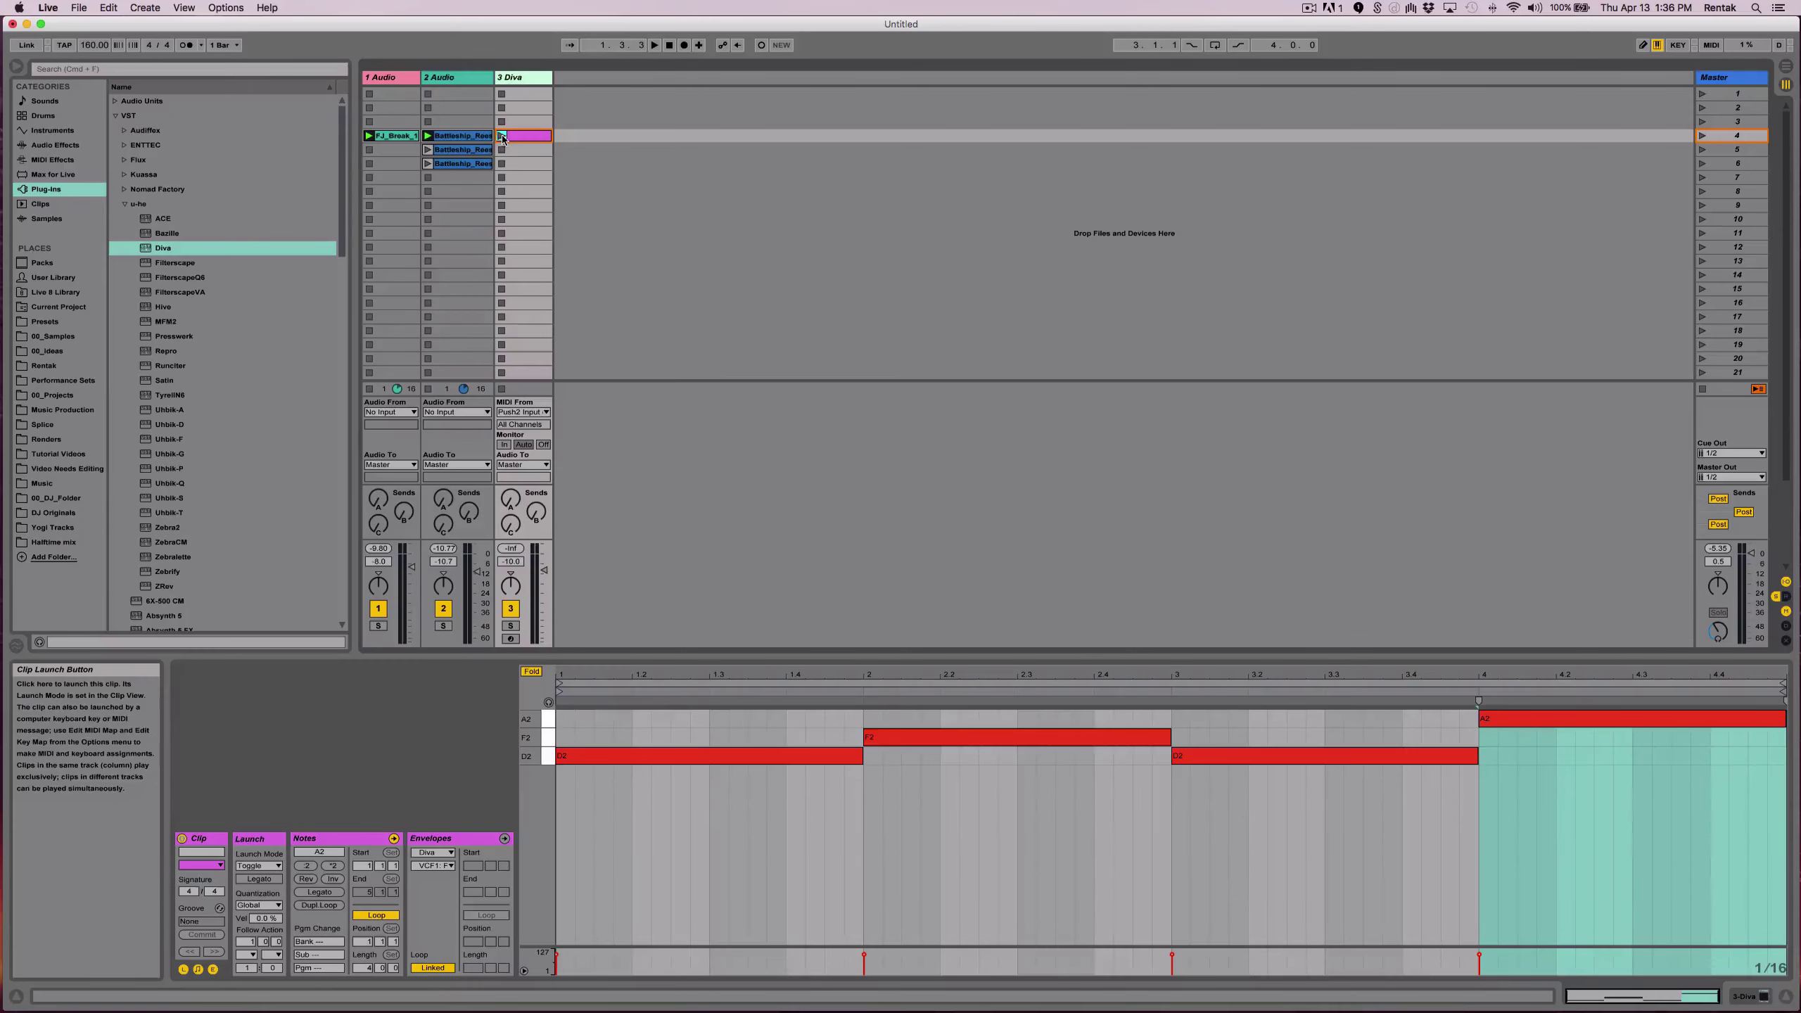
pyautogui.click(1752, 998)
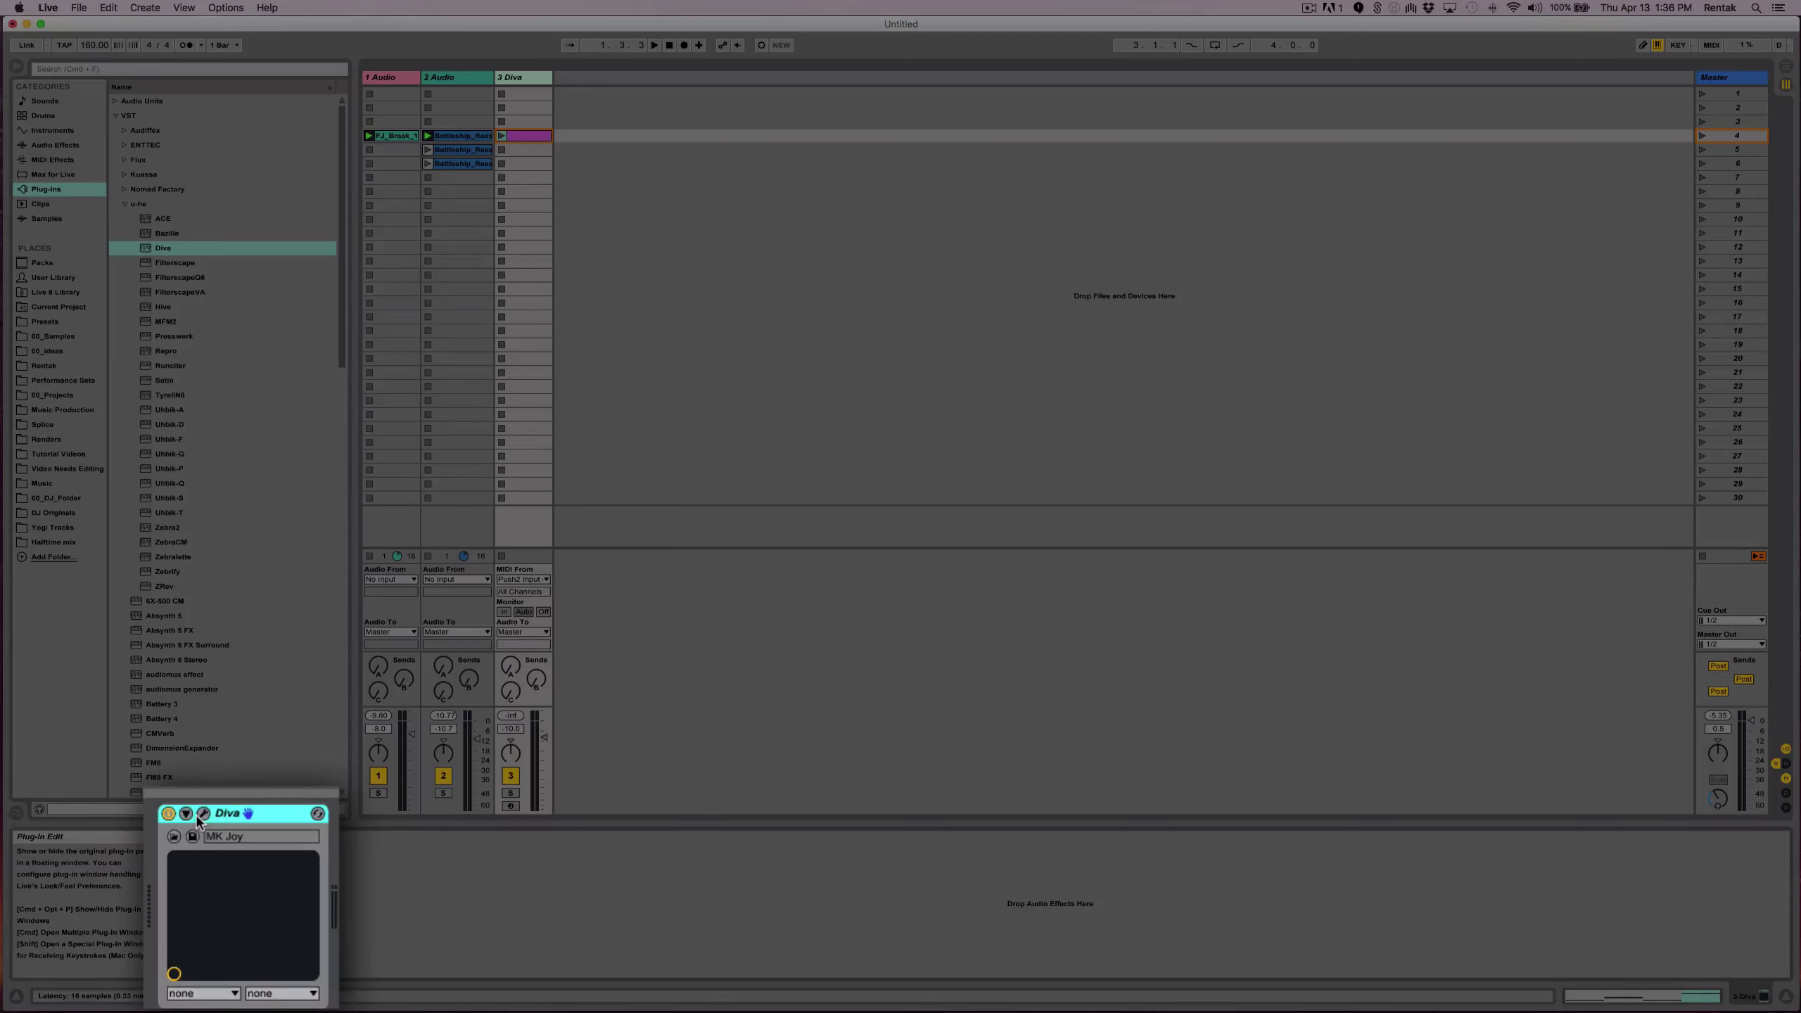
pyautogui.click(505, 136)
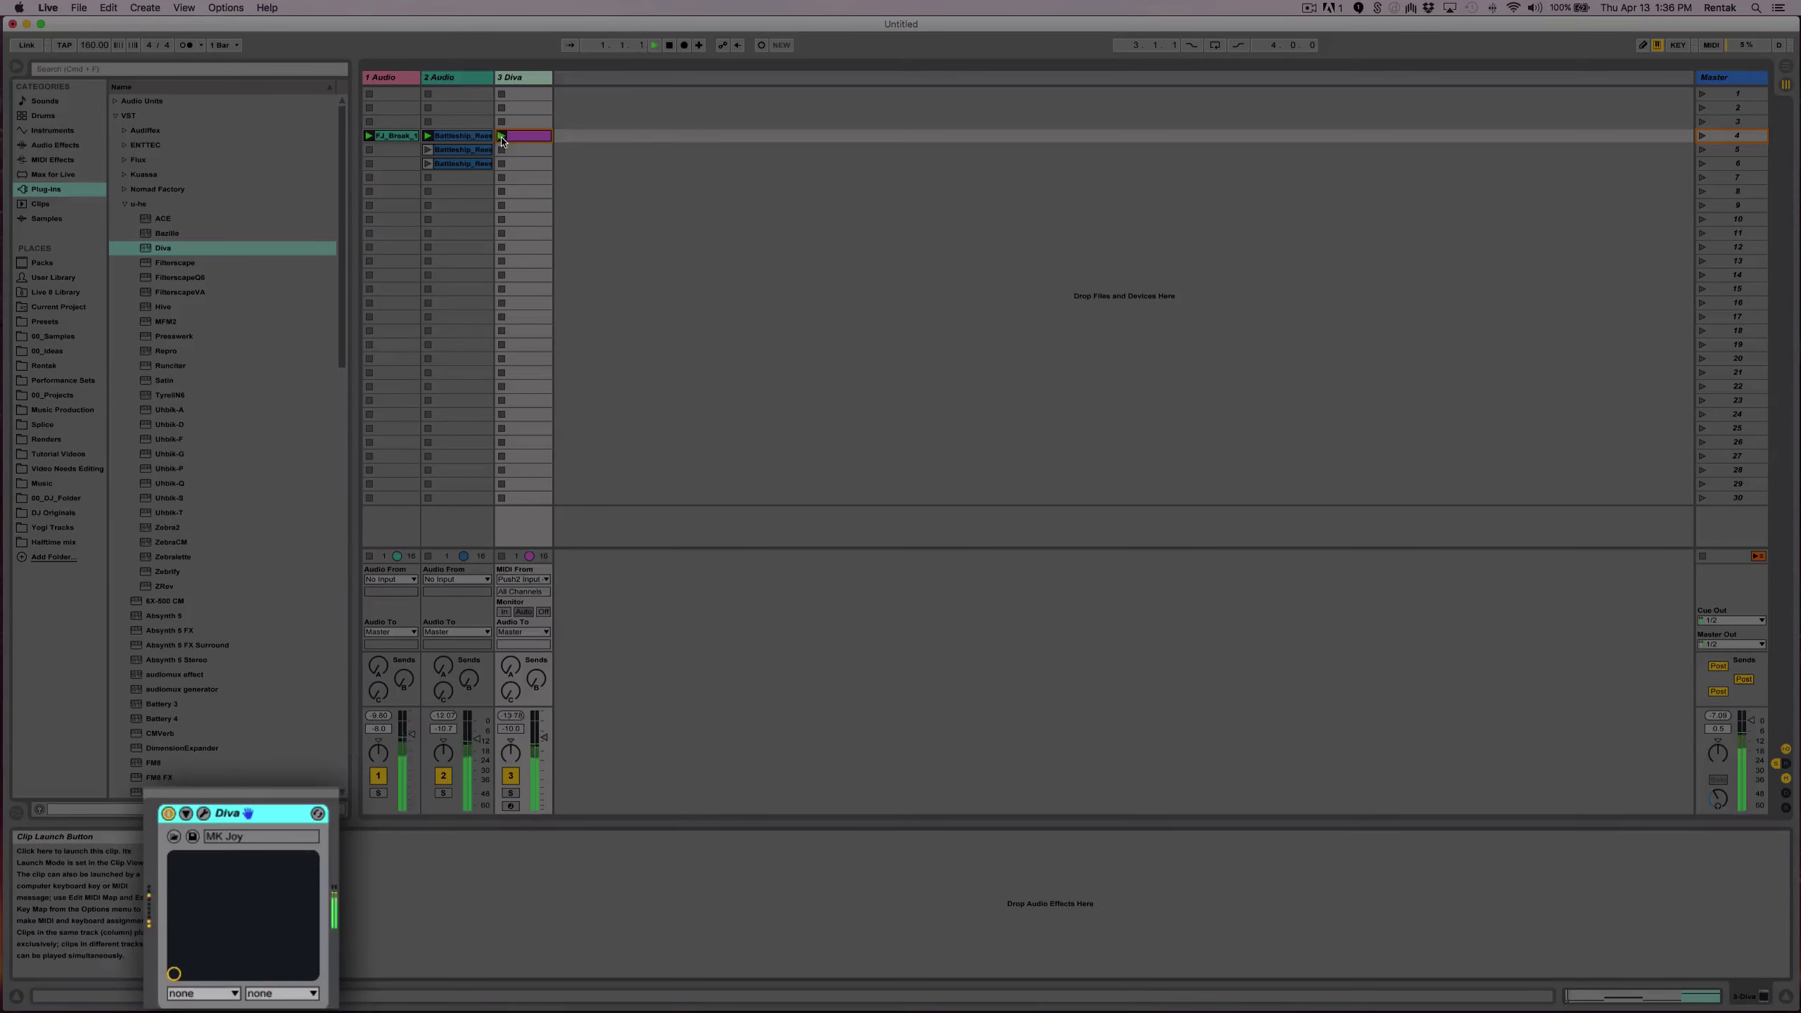
pyautogui.click(545, 740)
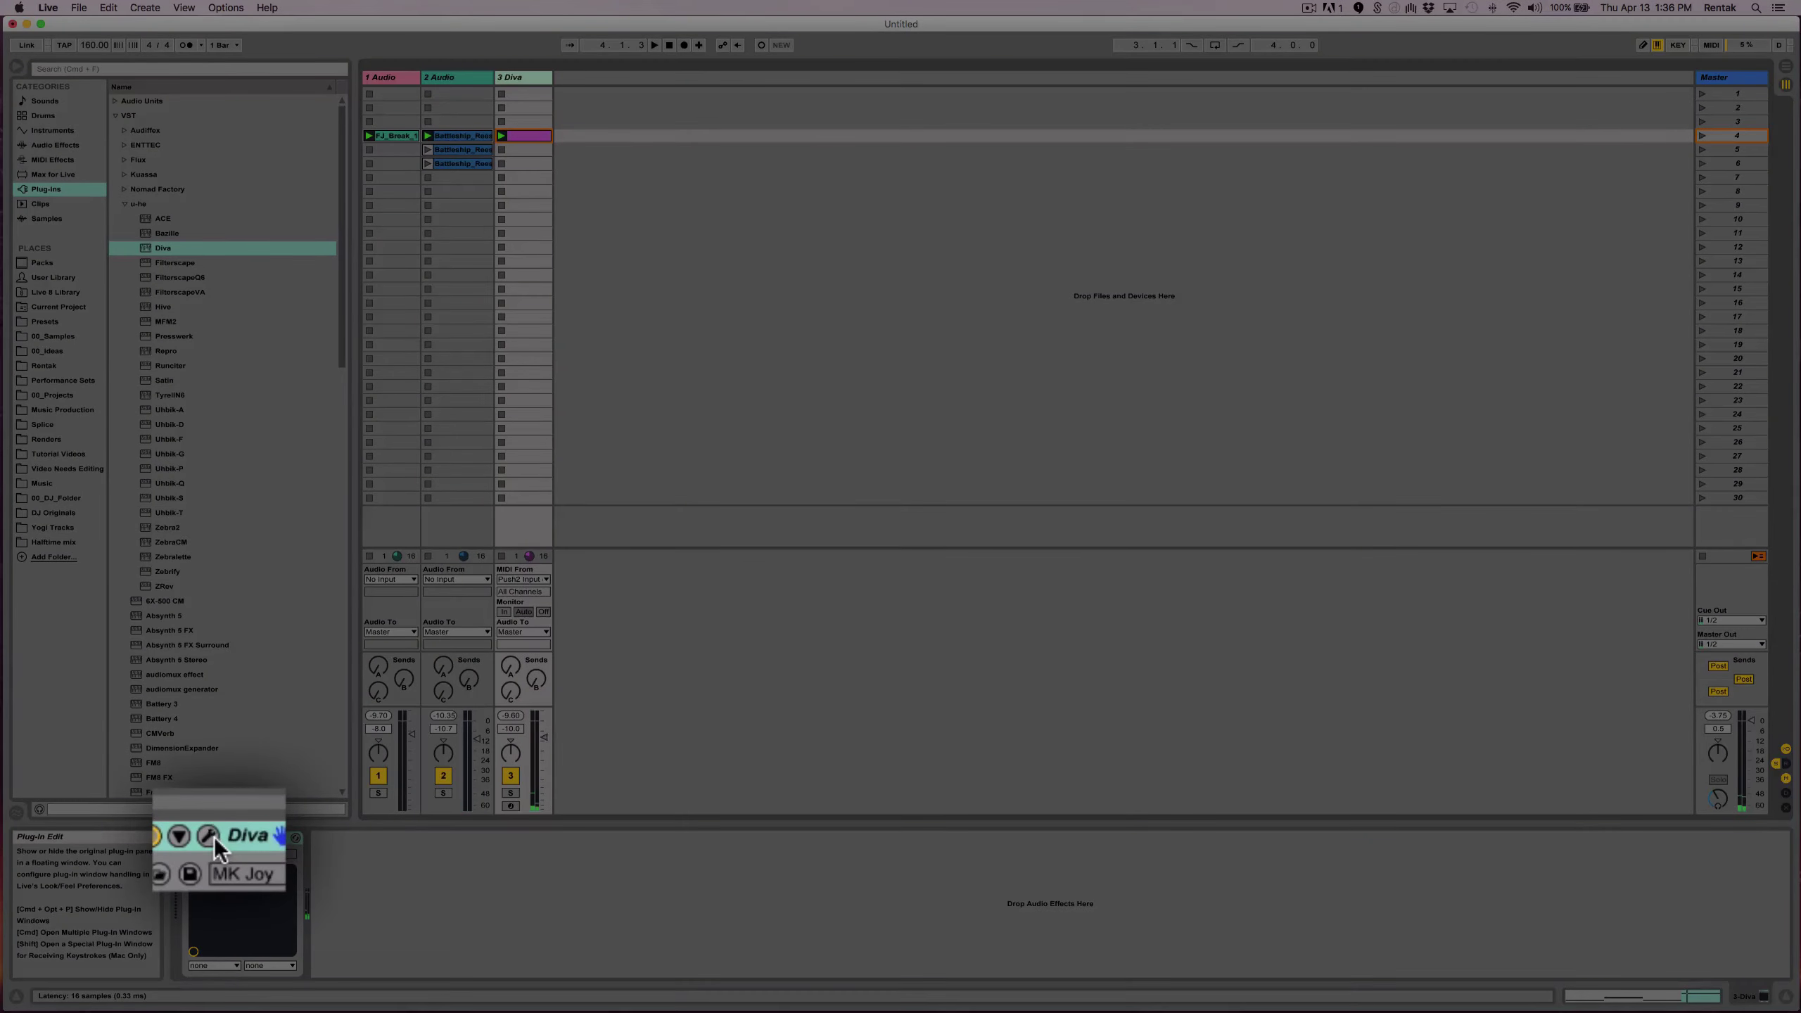
# Configure the Diva device to expose the plug-in's filter Cutoff and Peak as parameters, and close the plug-in window
pyautogui.click(214, 837)
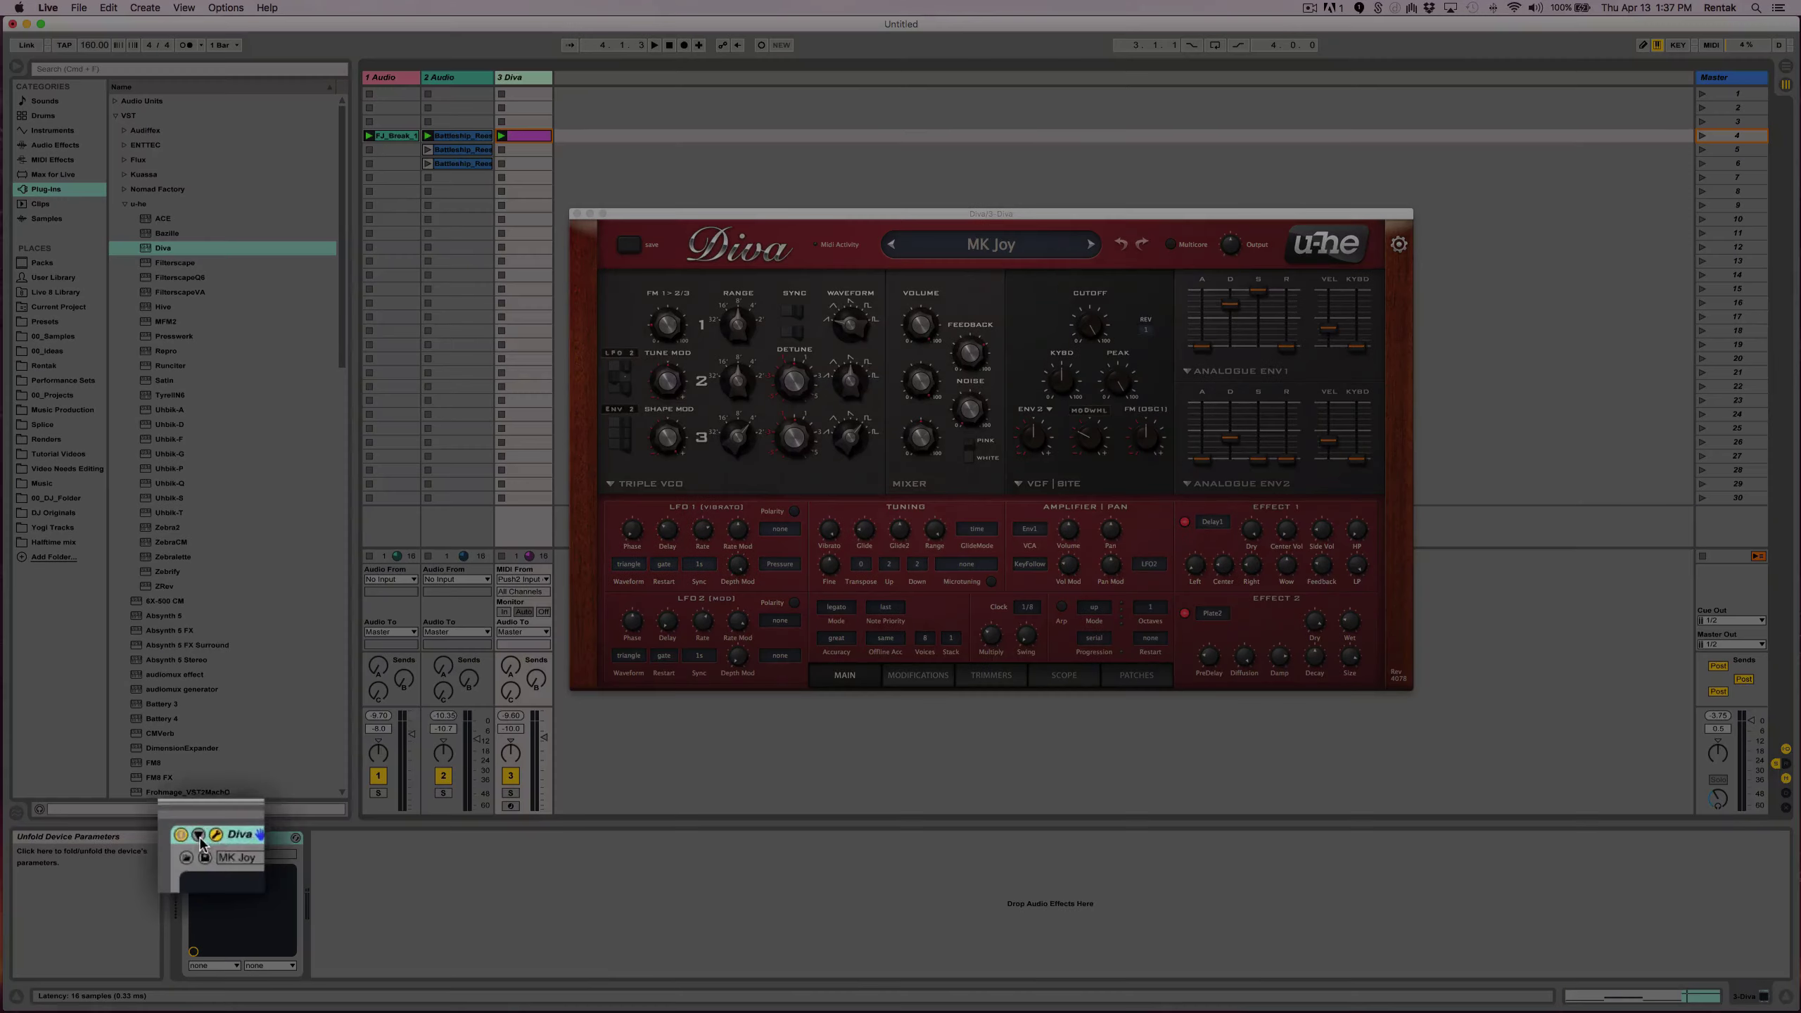
pyautogui.click(202, 839)
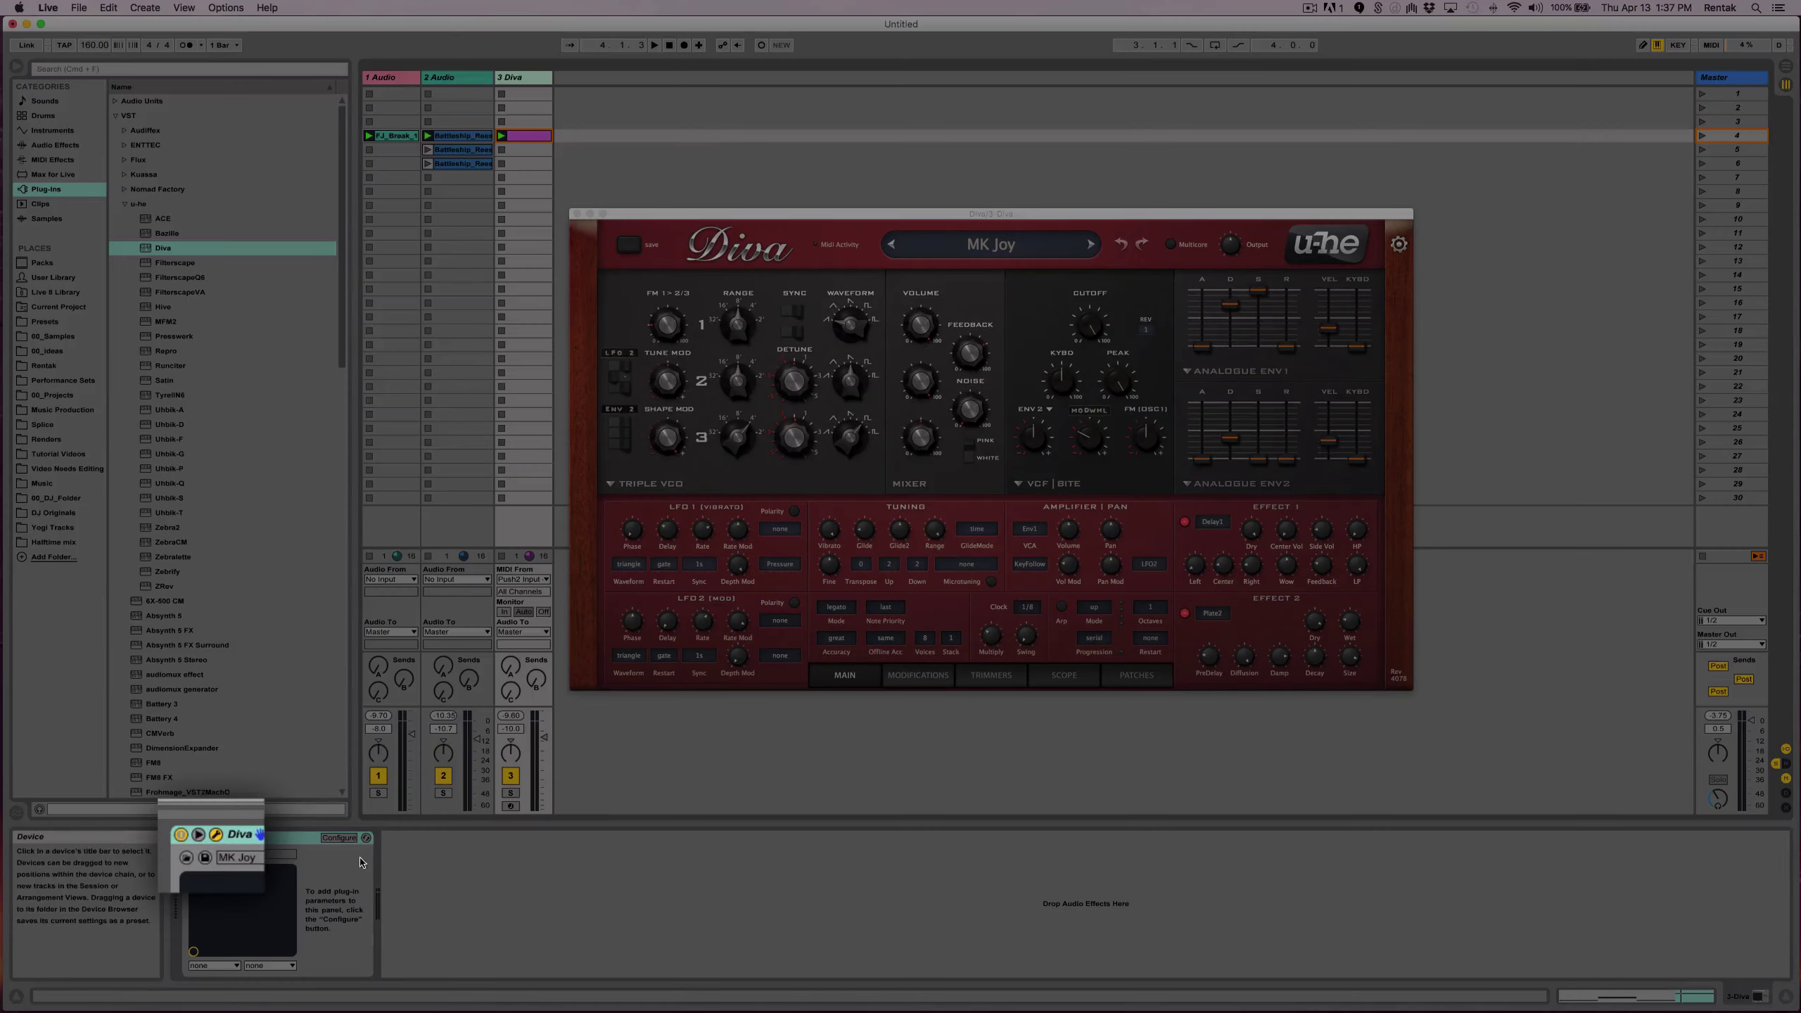
pyautogui.click(349, 839)
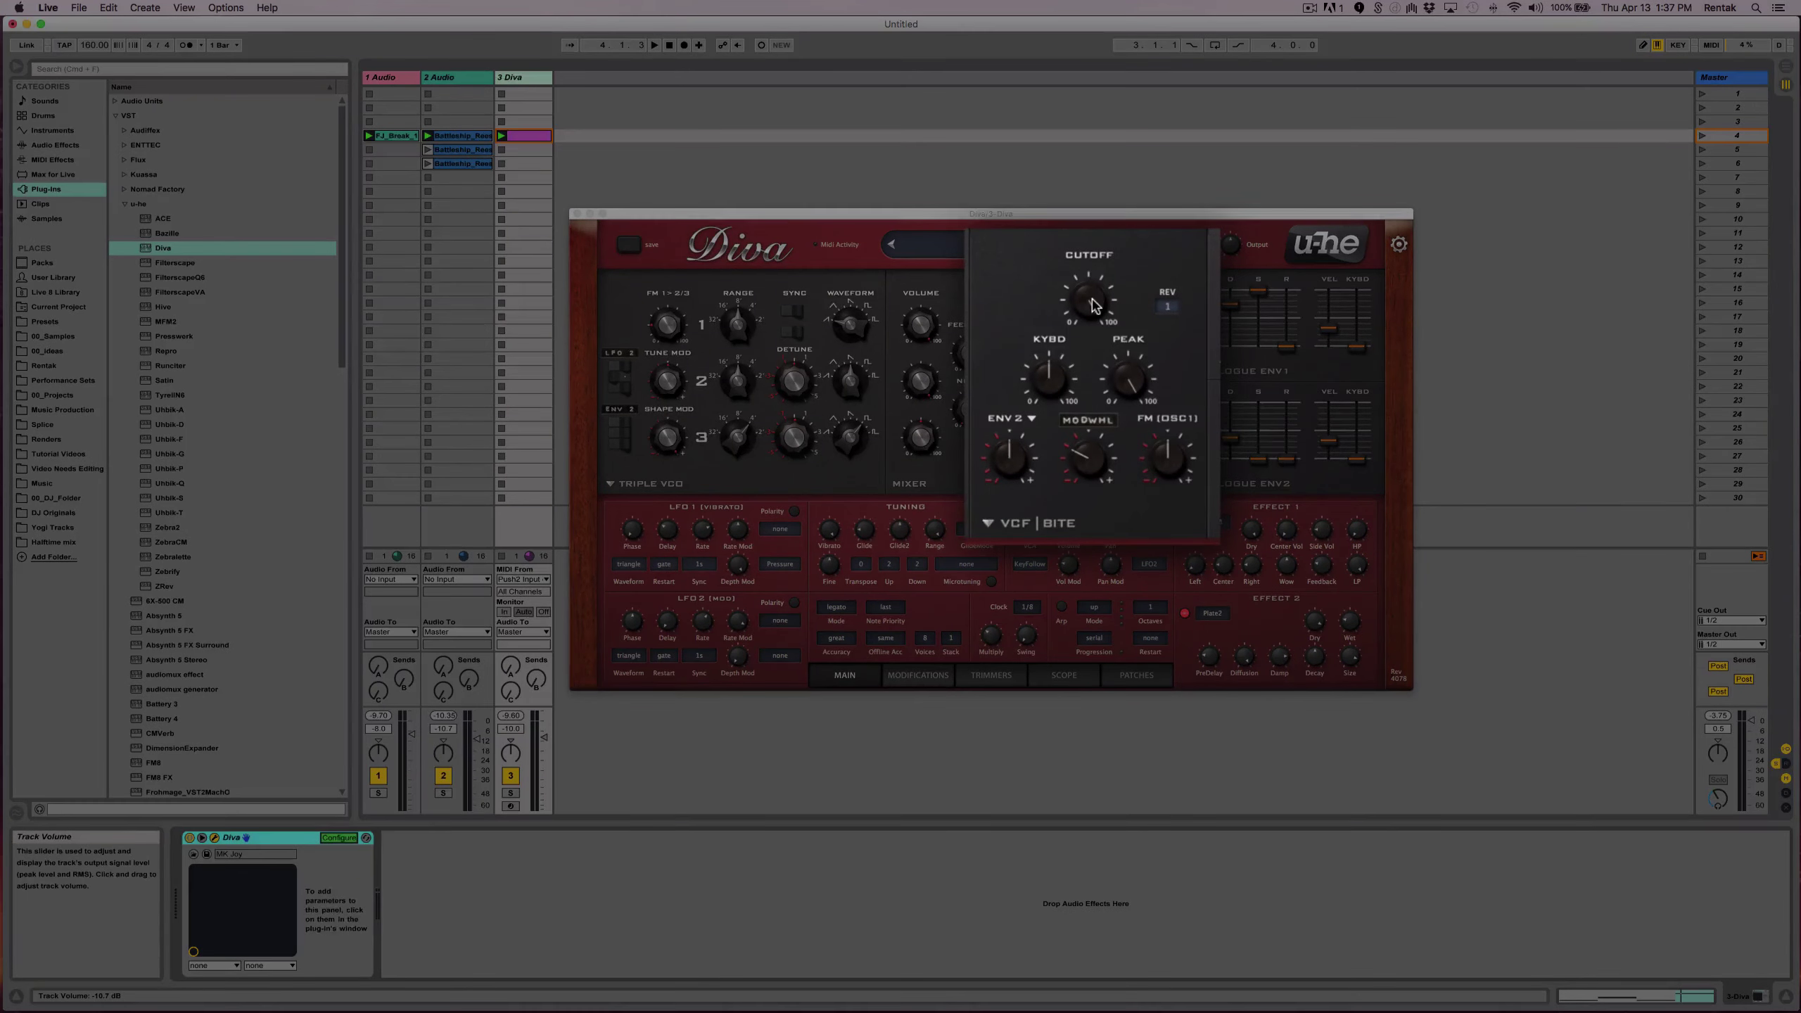
pyautogui.click(1093, 305)
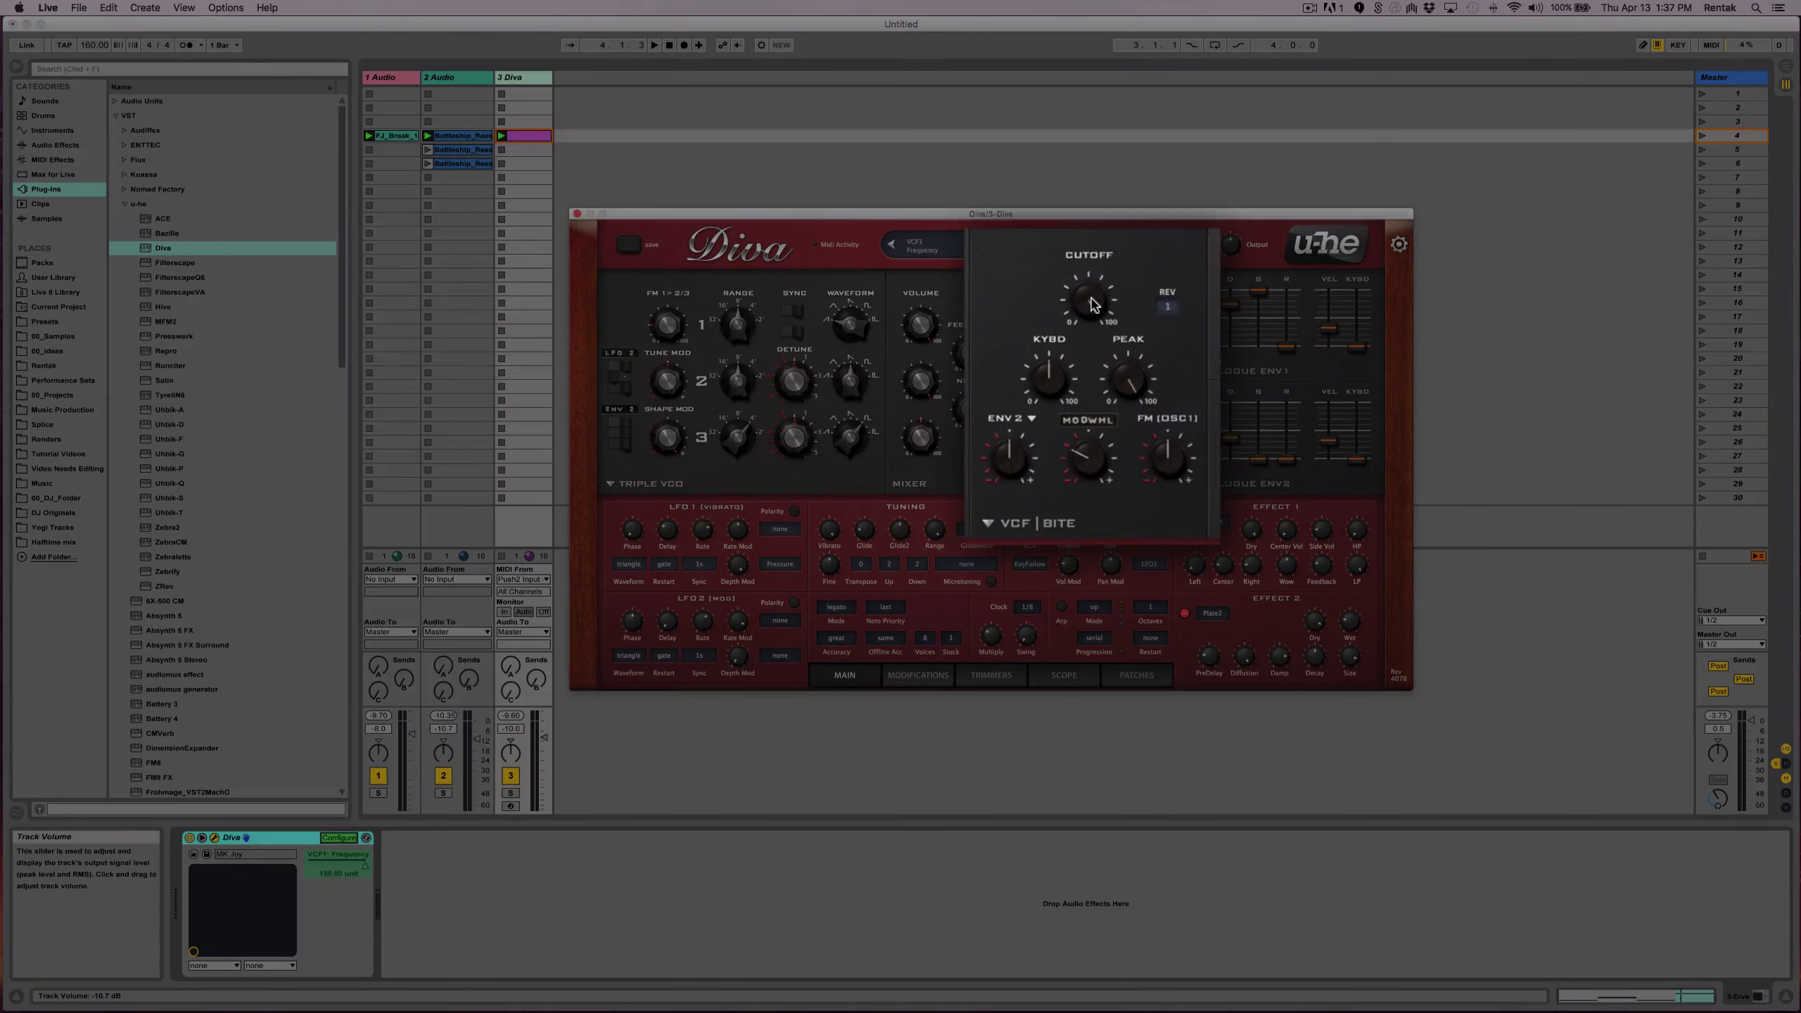
pyautogui.click(1127, 383)
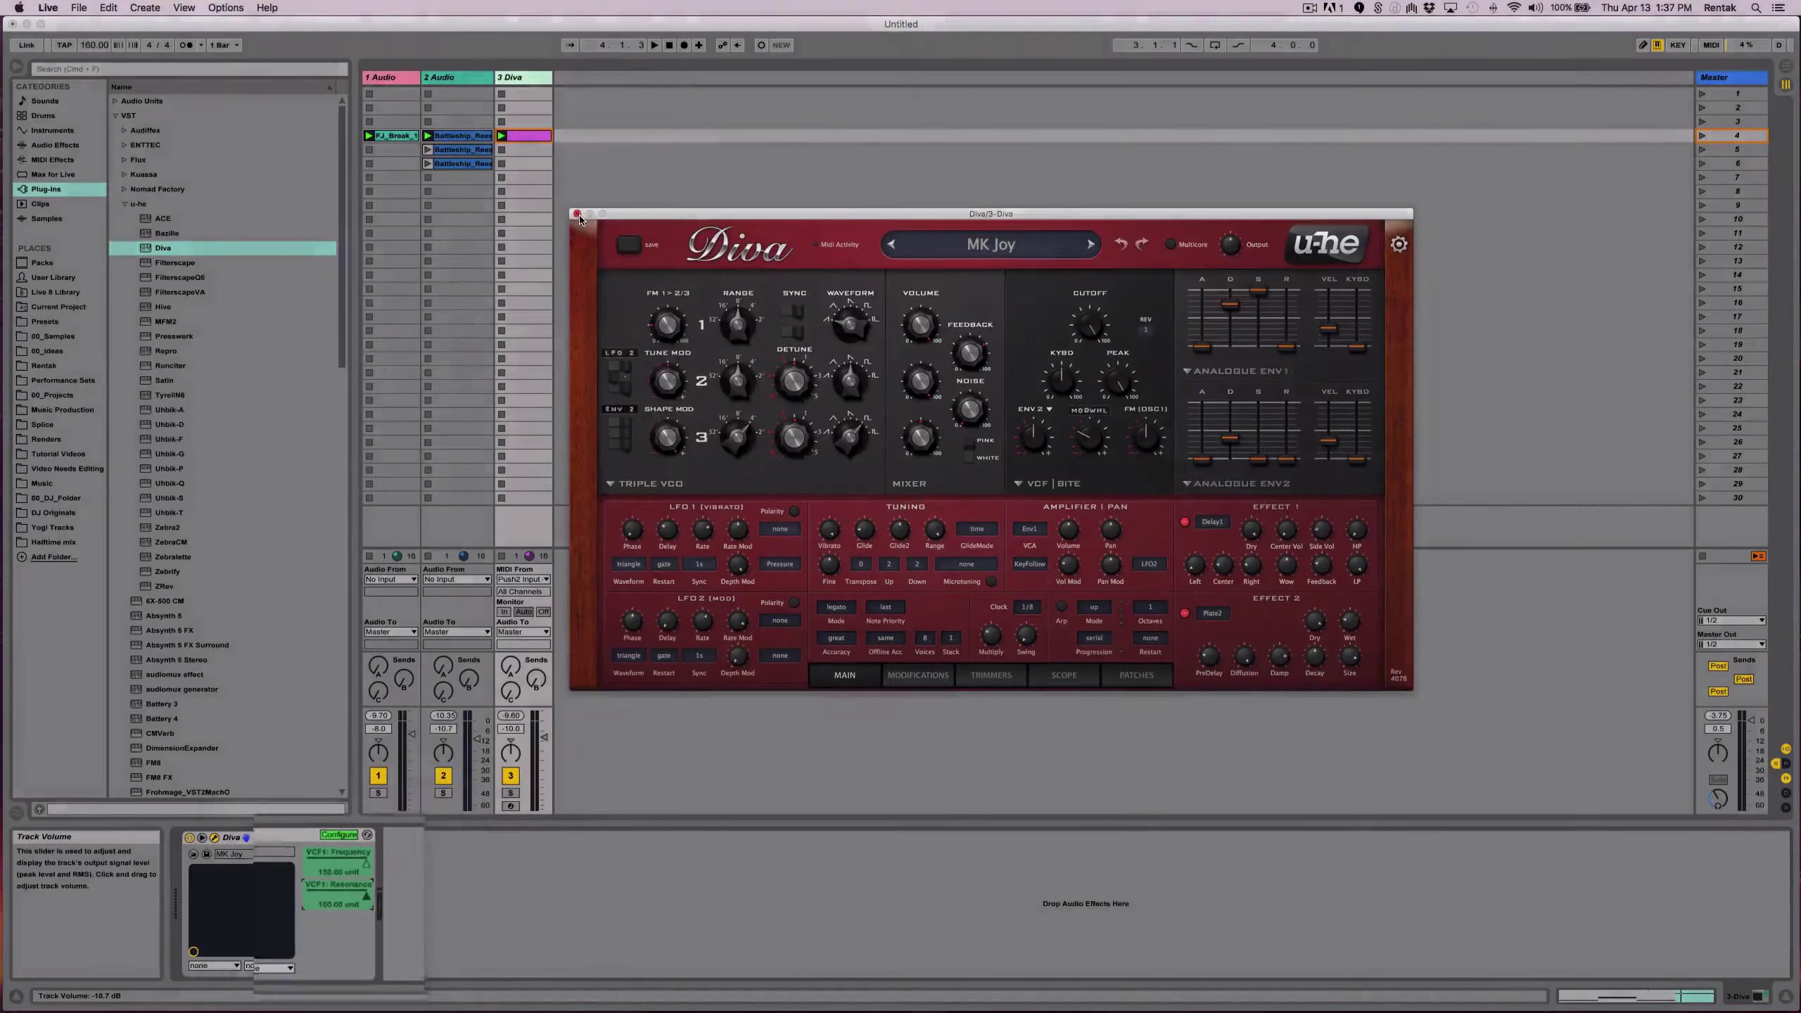
pyautogui.click(577, 214)
pyautogui.click(332, 840)
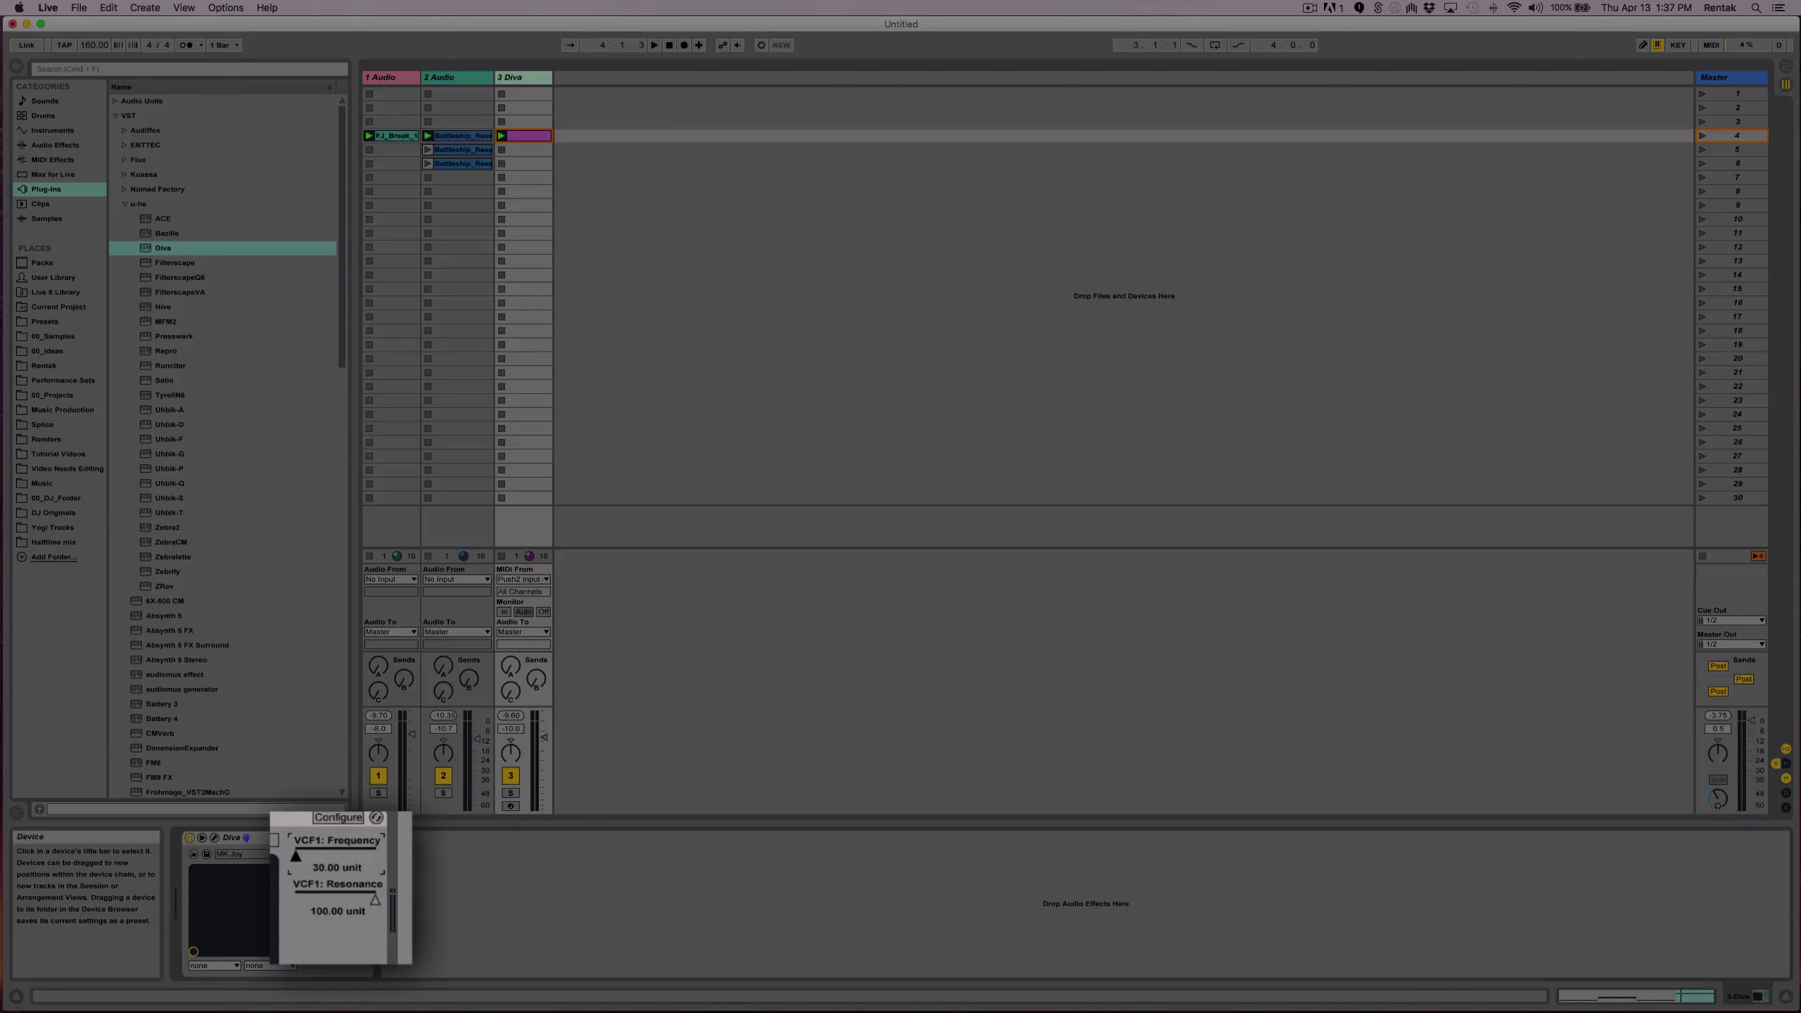
# Audition the Diva sound and display the VCF1: Frequency envelope of its MIDI clip
pyautogui.press('space')
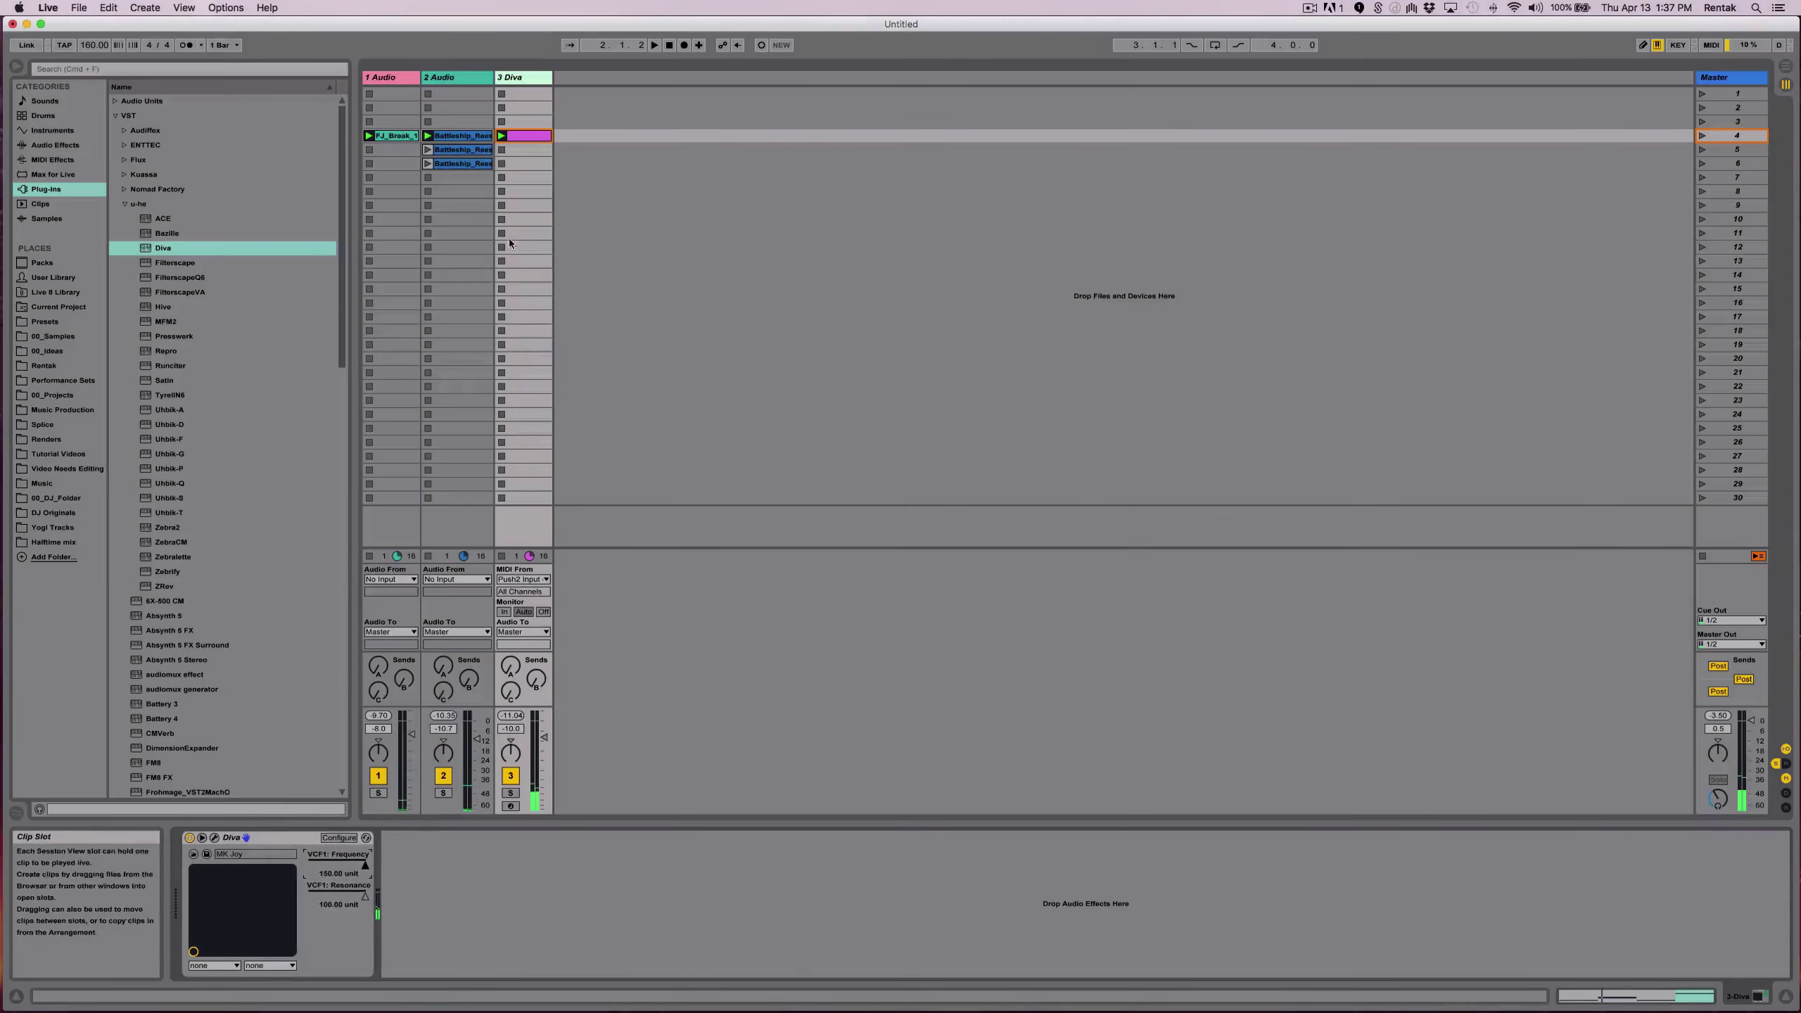
pyautogui.doubleClick(537, 137)
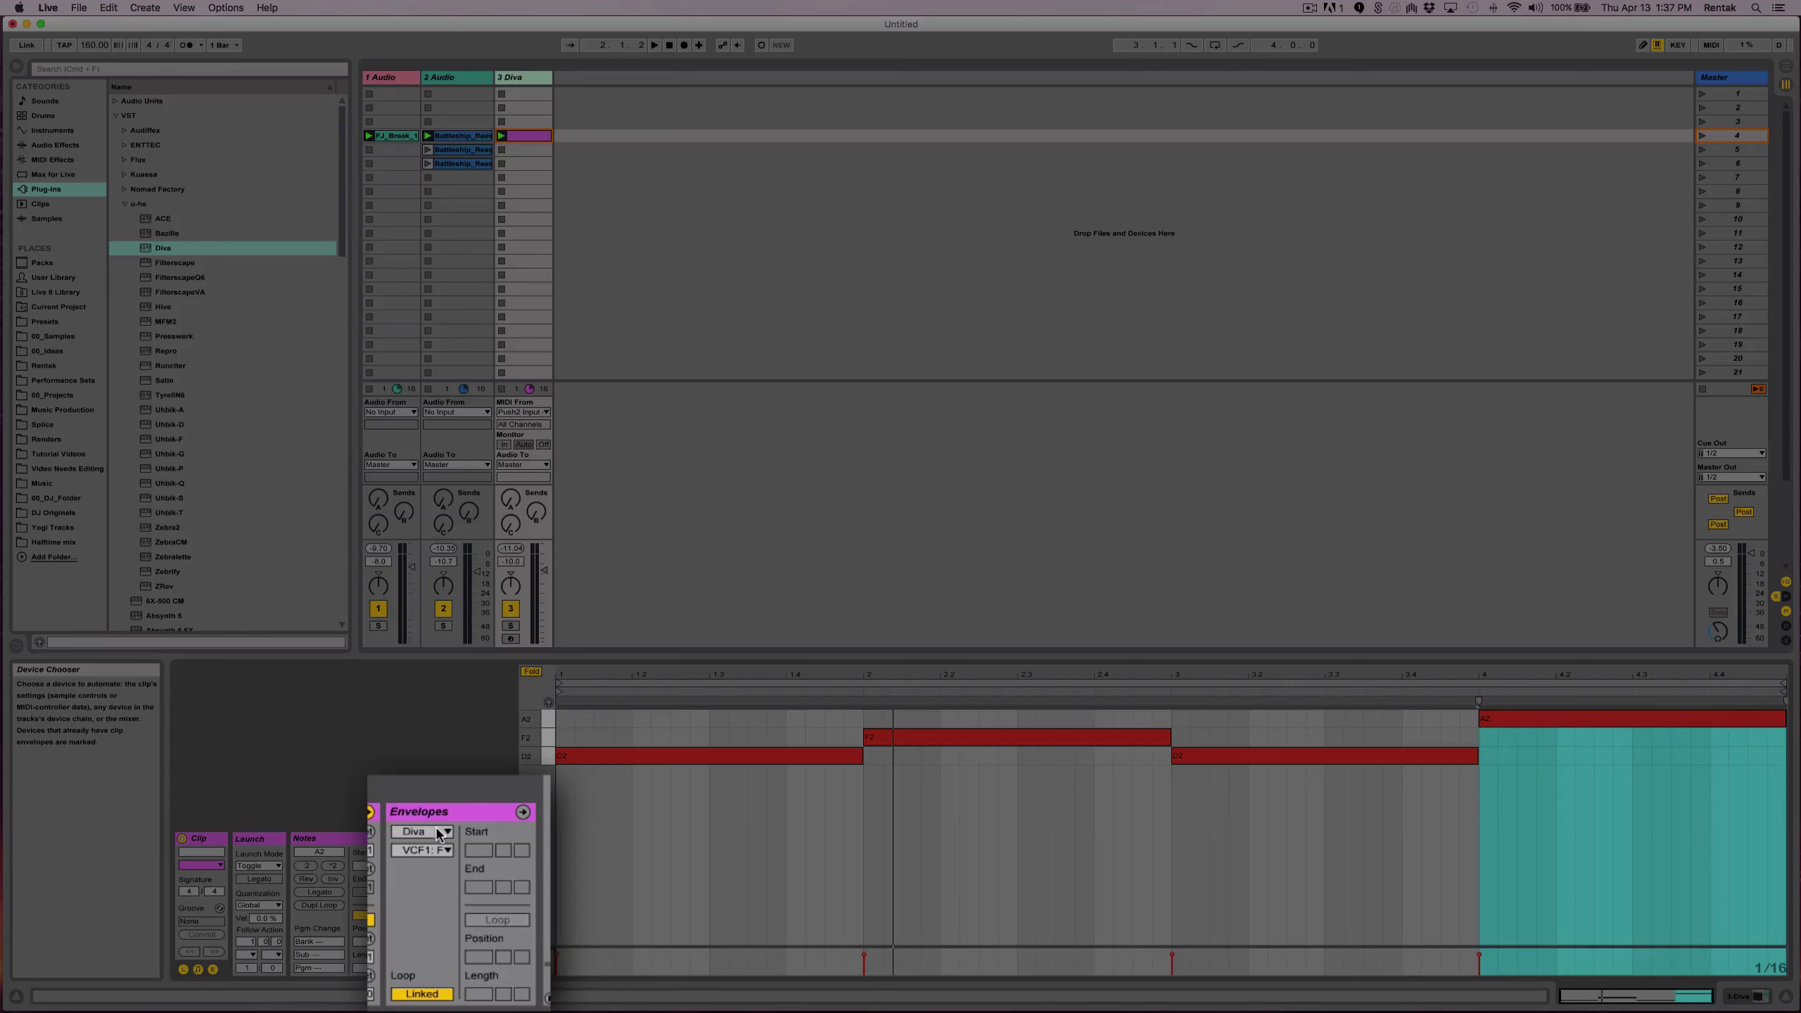
pyautogui.click(436, 850)
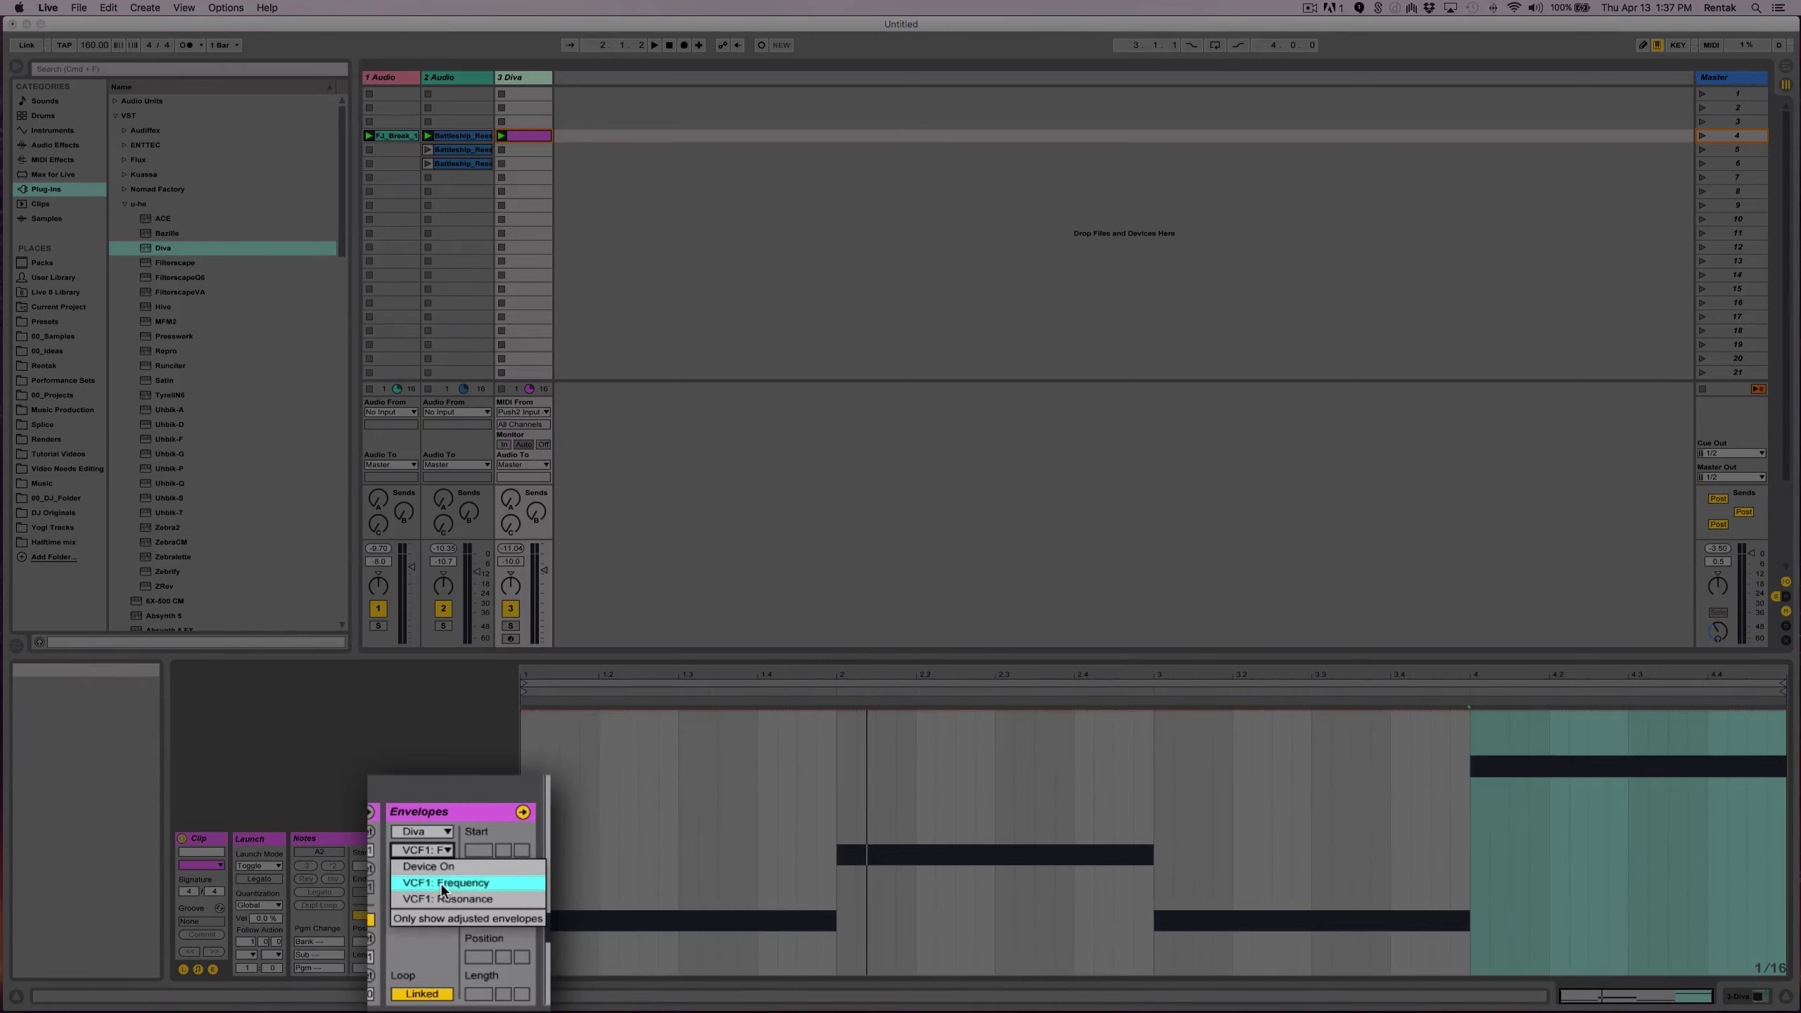
pyautogui.click(439, 883)
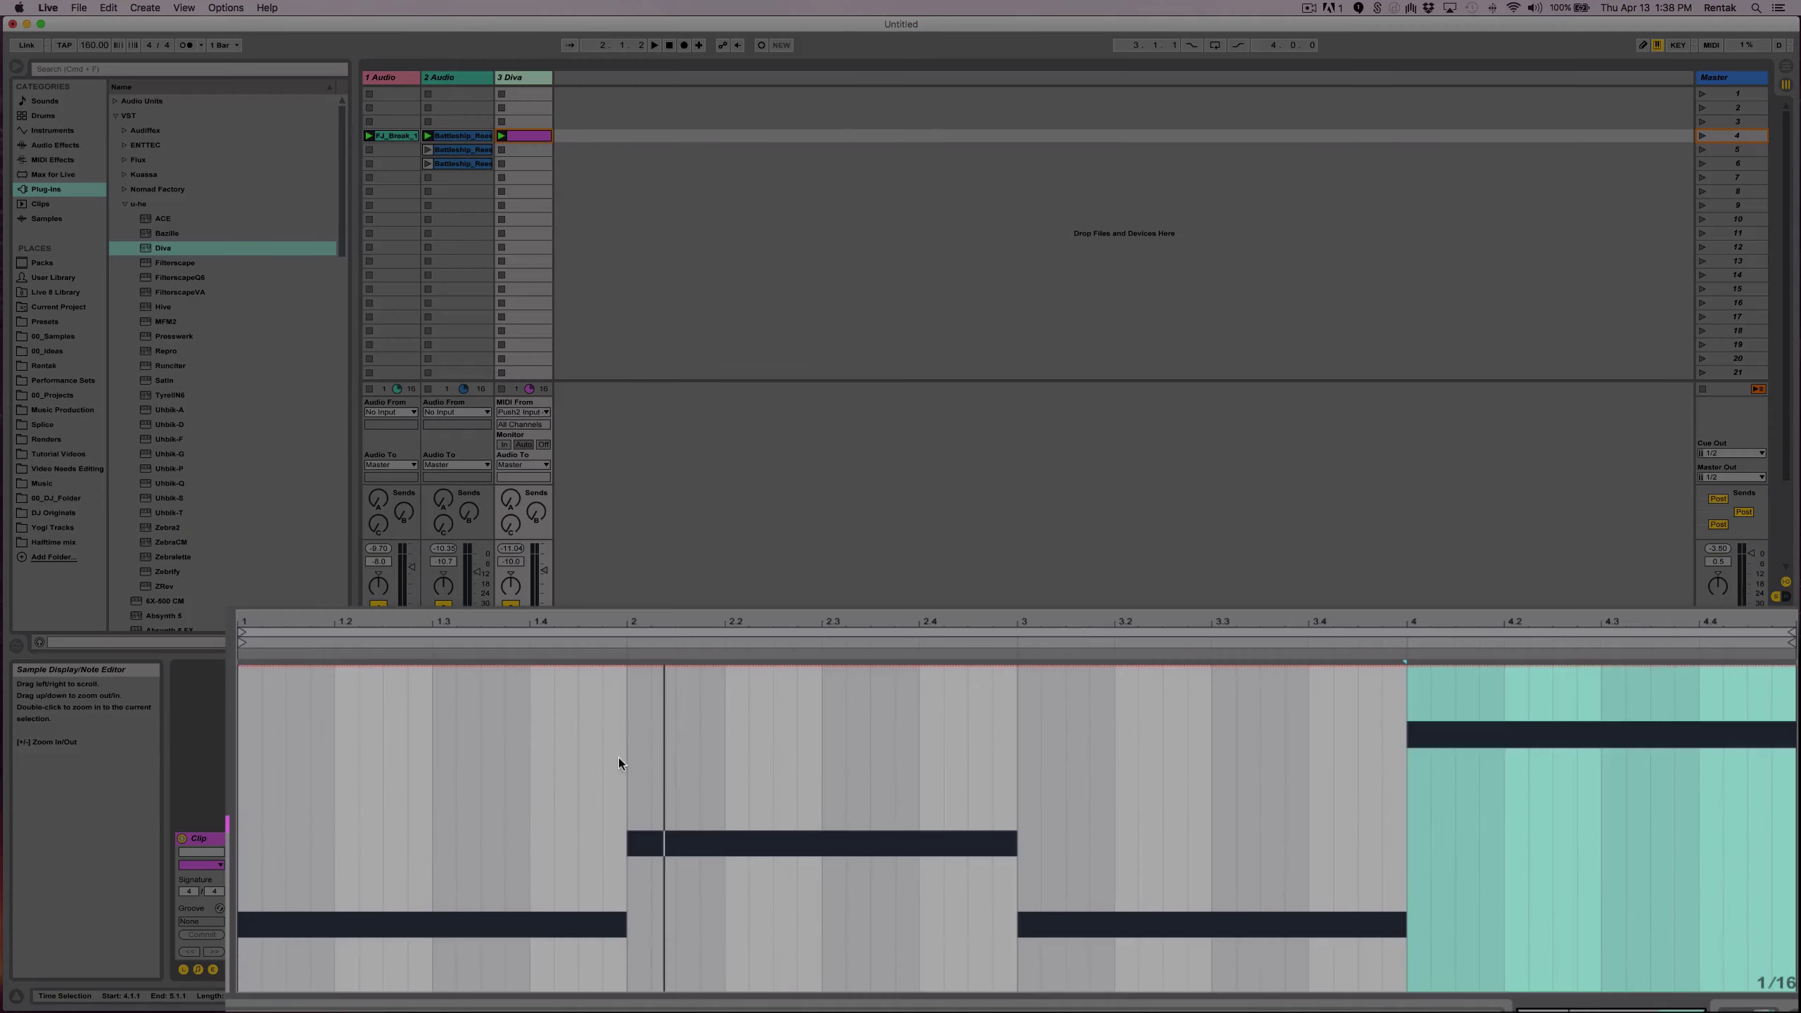
# Shape the first bar of the VCF1: Frequency envelope into a straight ramp from minimum to maximum, and play it back
pyautogui.moveTo(832, 786); pyautogui.dragTo(788, 794)
pyautogui.moveTo(566, 768); pyautogui.dragTo(238, 787)
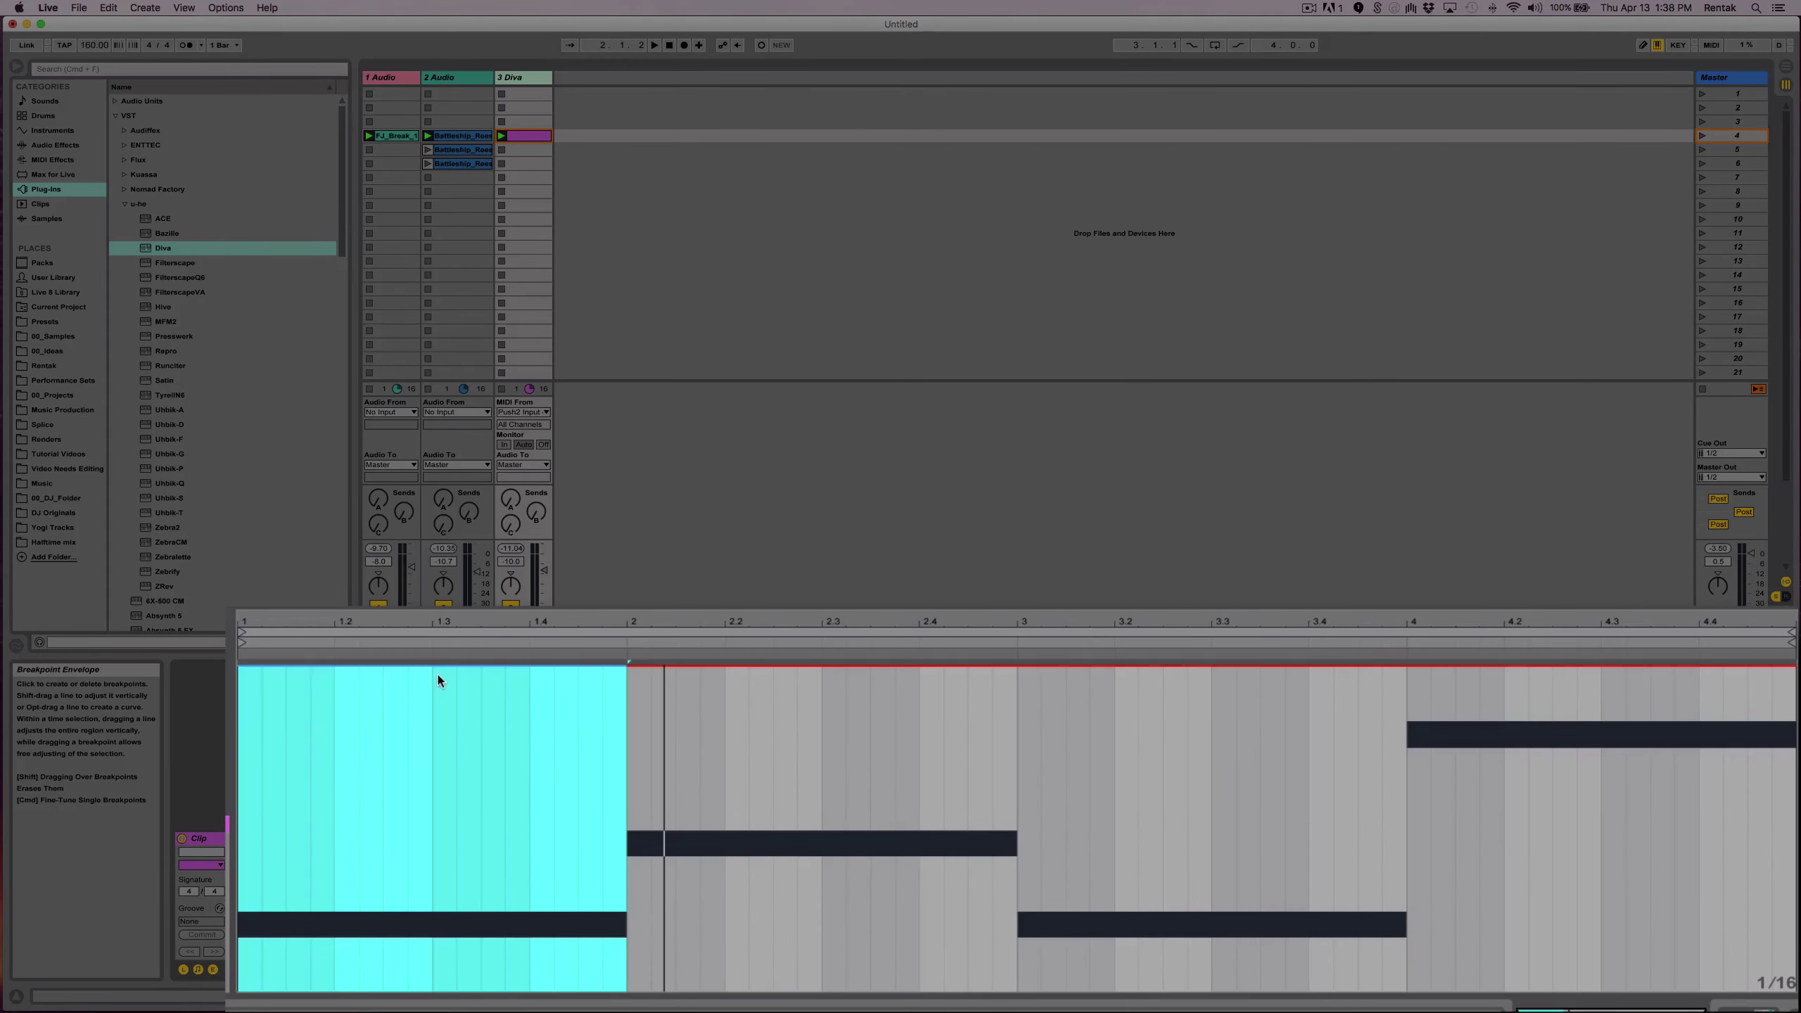
pyautogui.moveTo(439, 673); pyautogui.dragTo(439, 991)
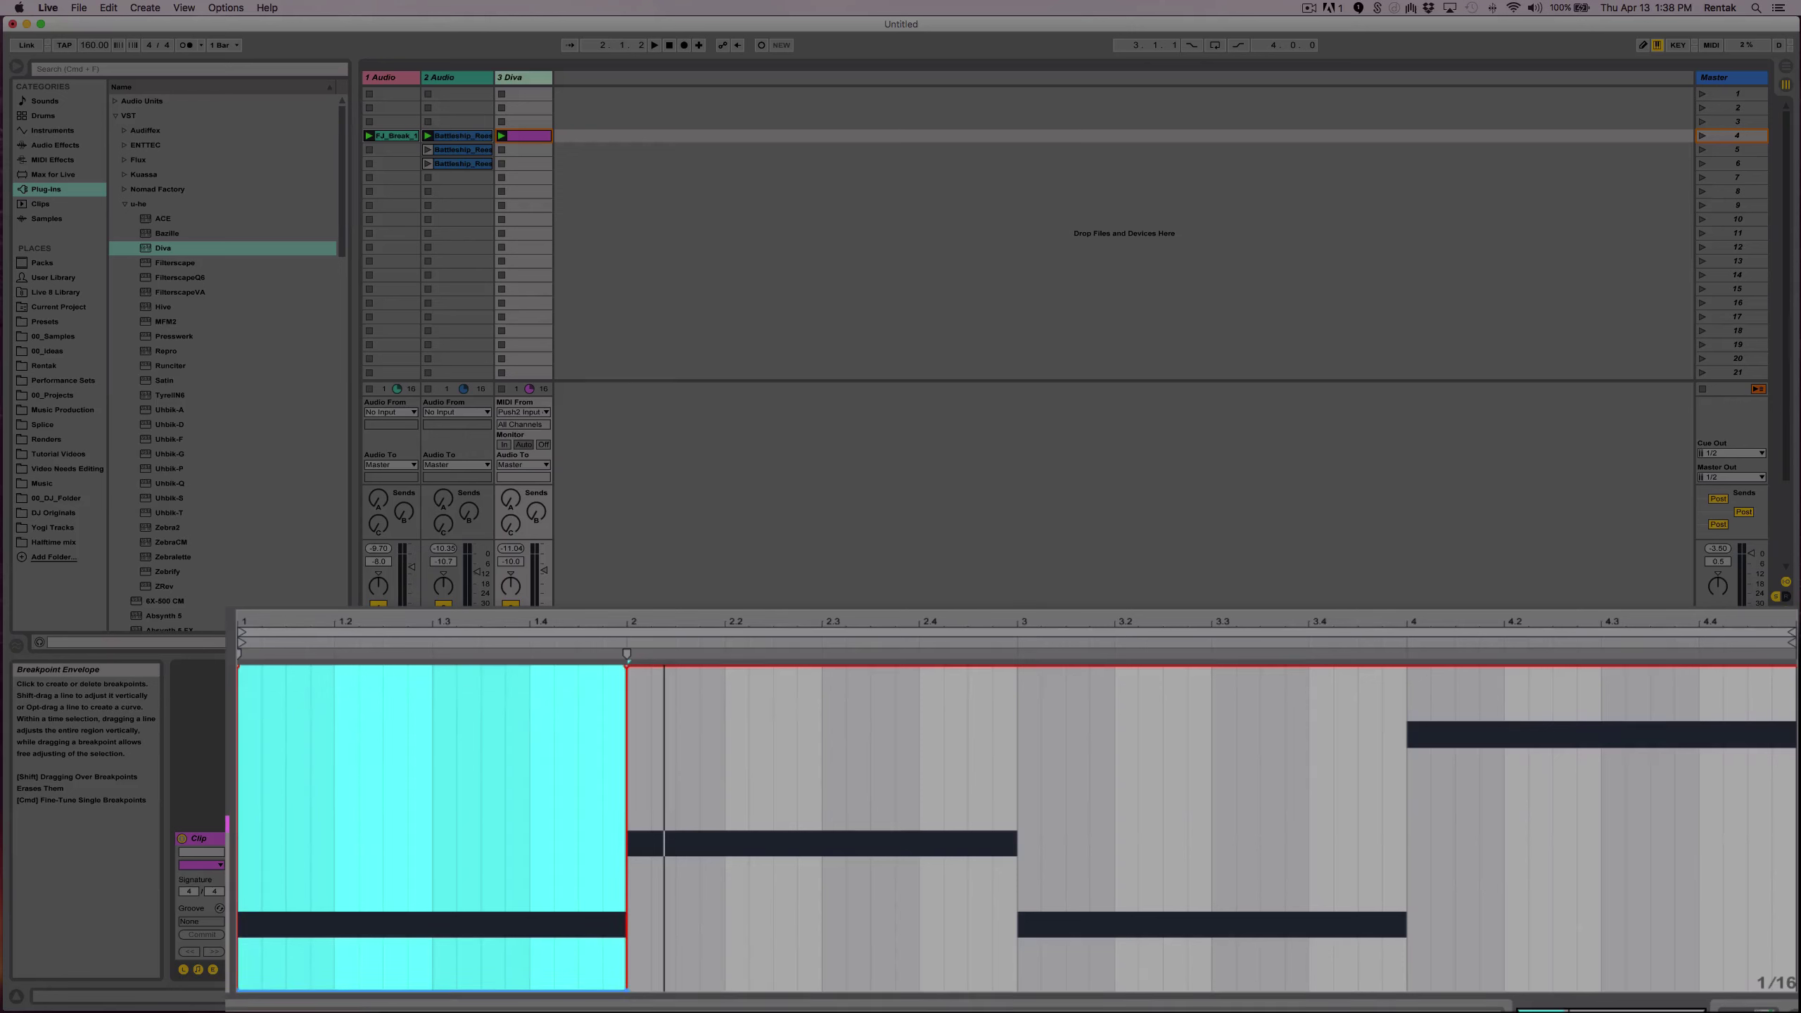
pyautogui.click(628, 994)
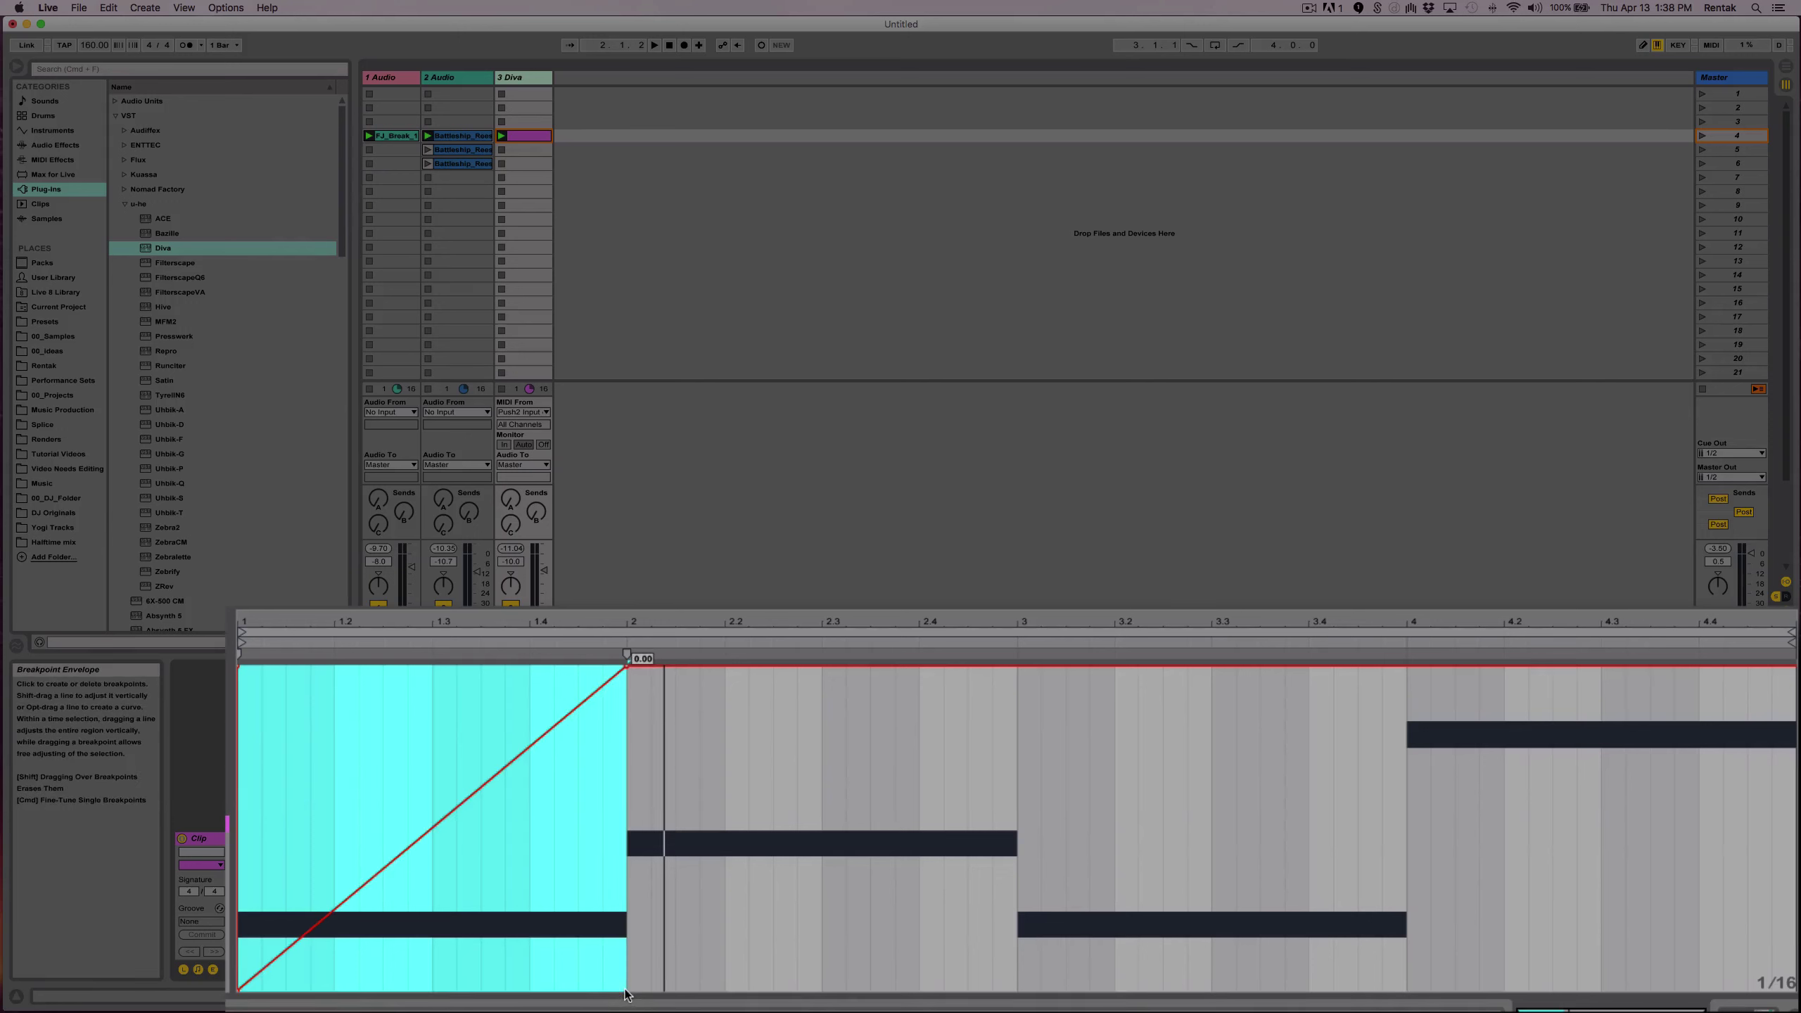
pyautogui.press('space')
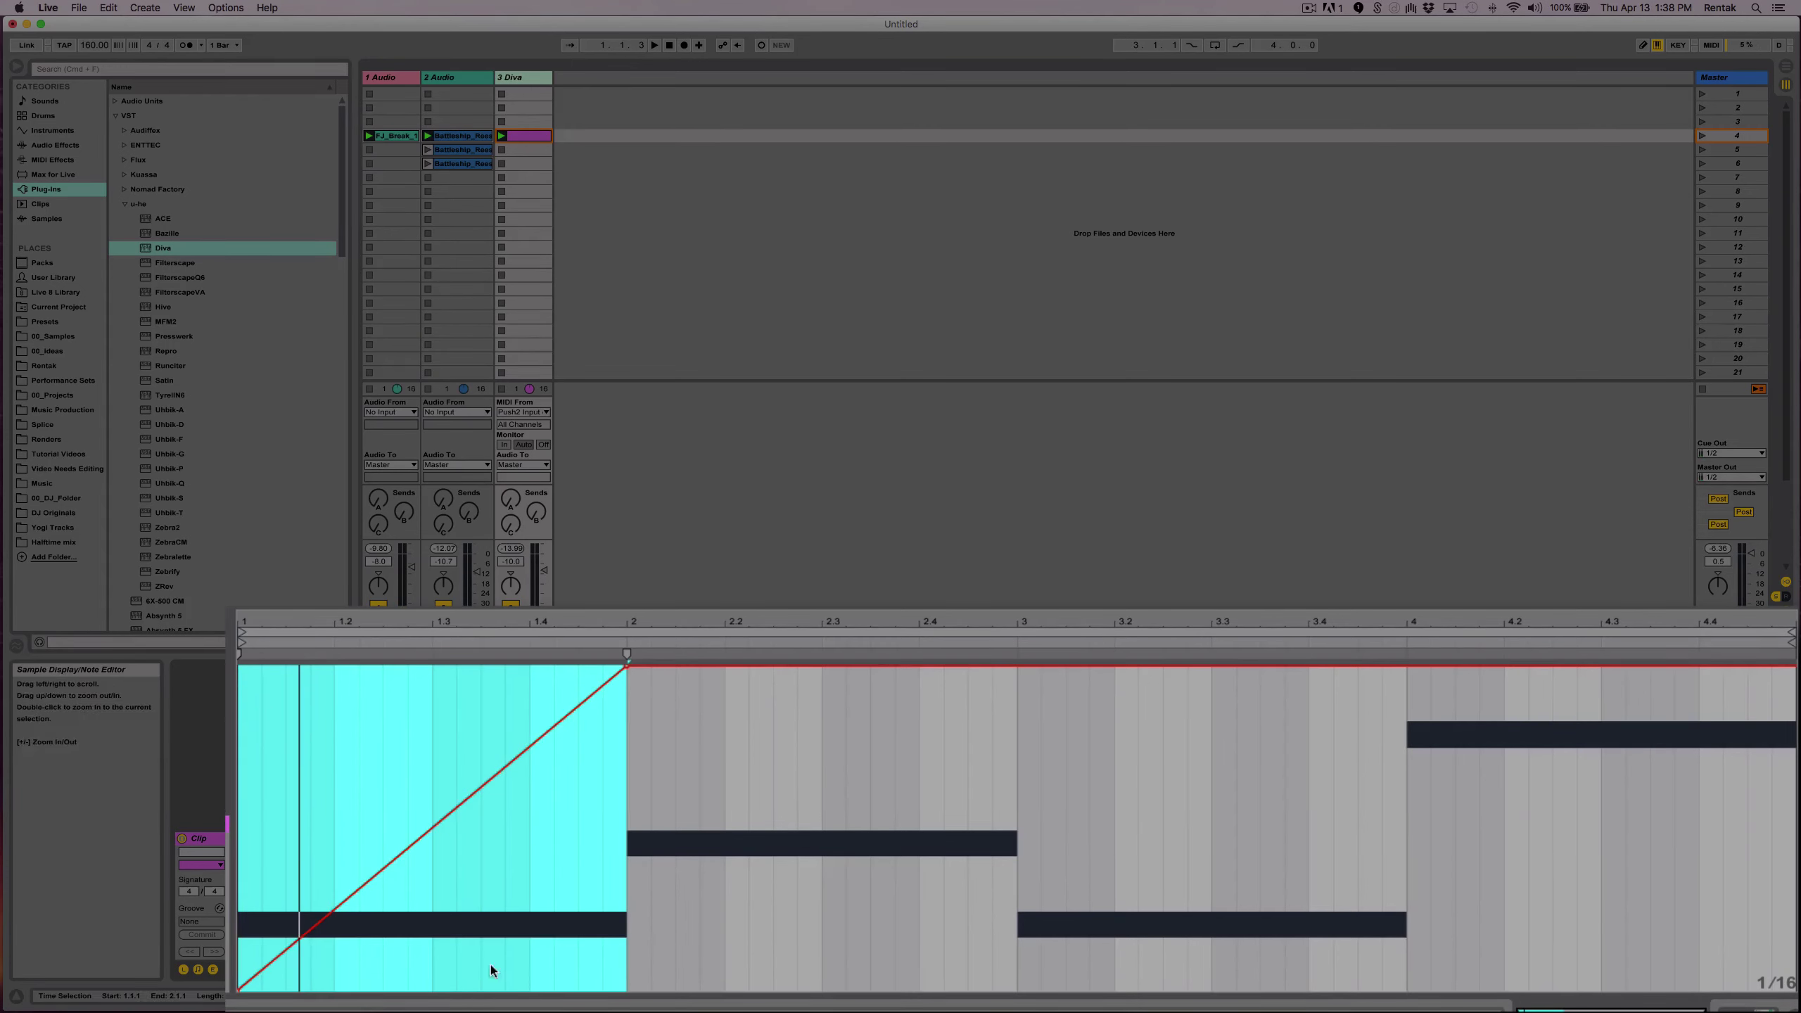
pyautogui.press('space')
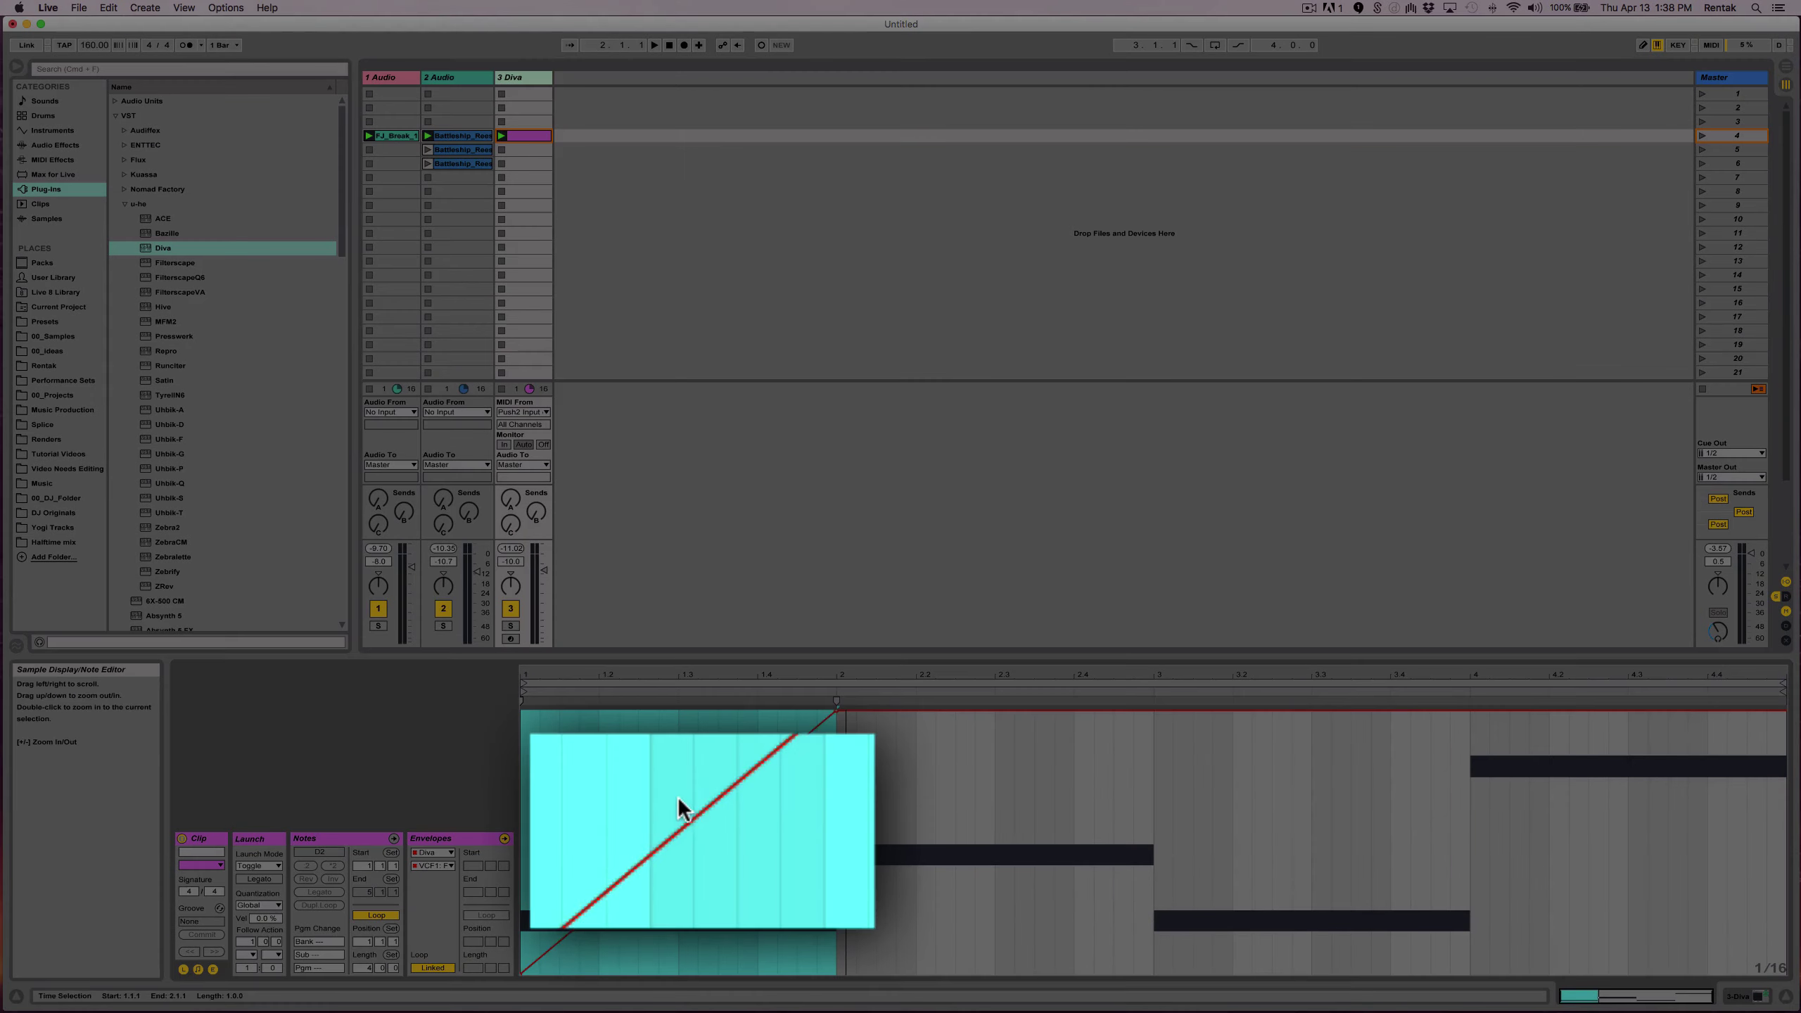
# Bend the first bar's filter frequency ramp upward into a curve that rises quickly at first, and play back the result
pyautogui.moveTo(678, 804); pyautogui.dragTo(678, 734)
pyautogui.press('space')
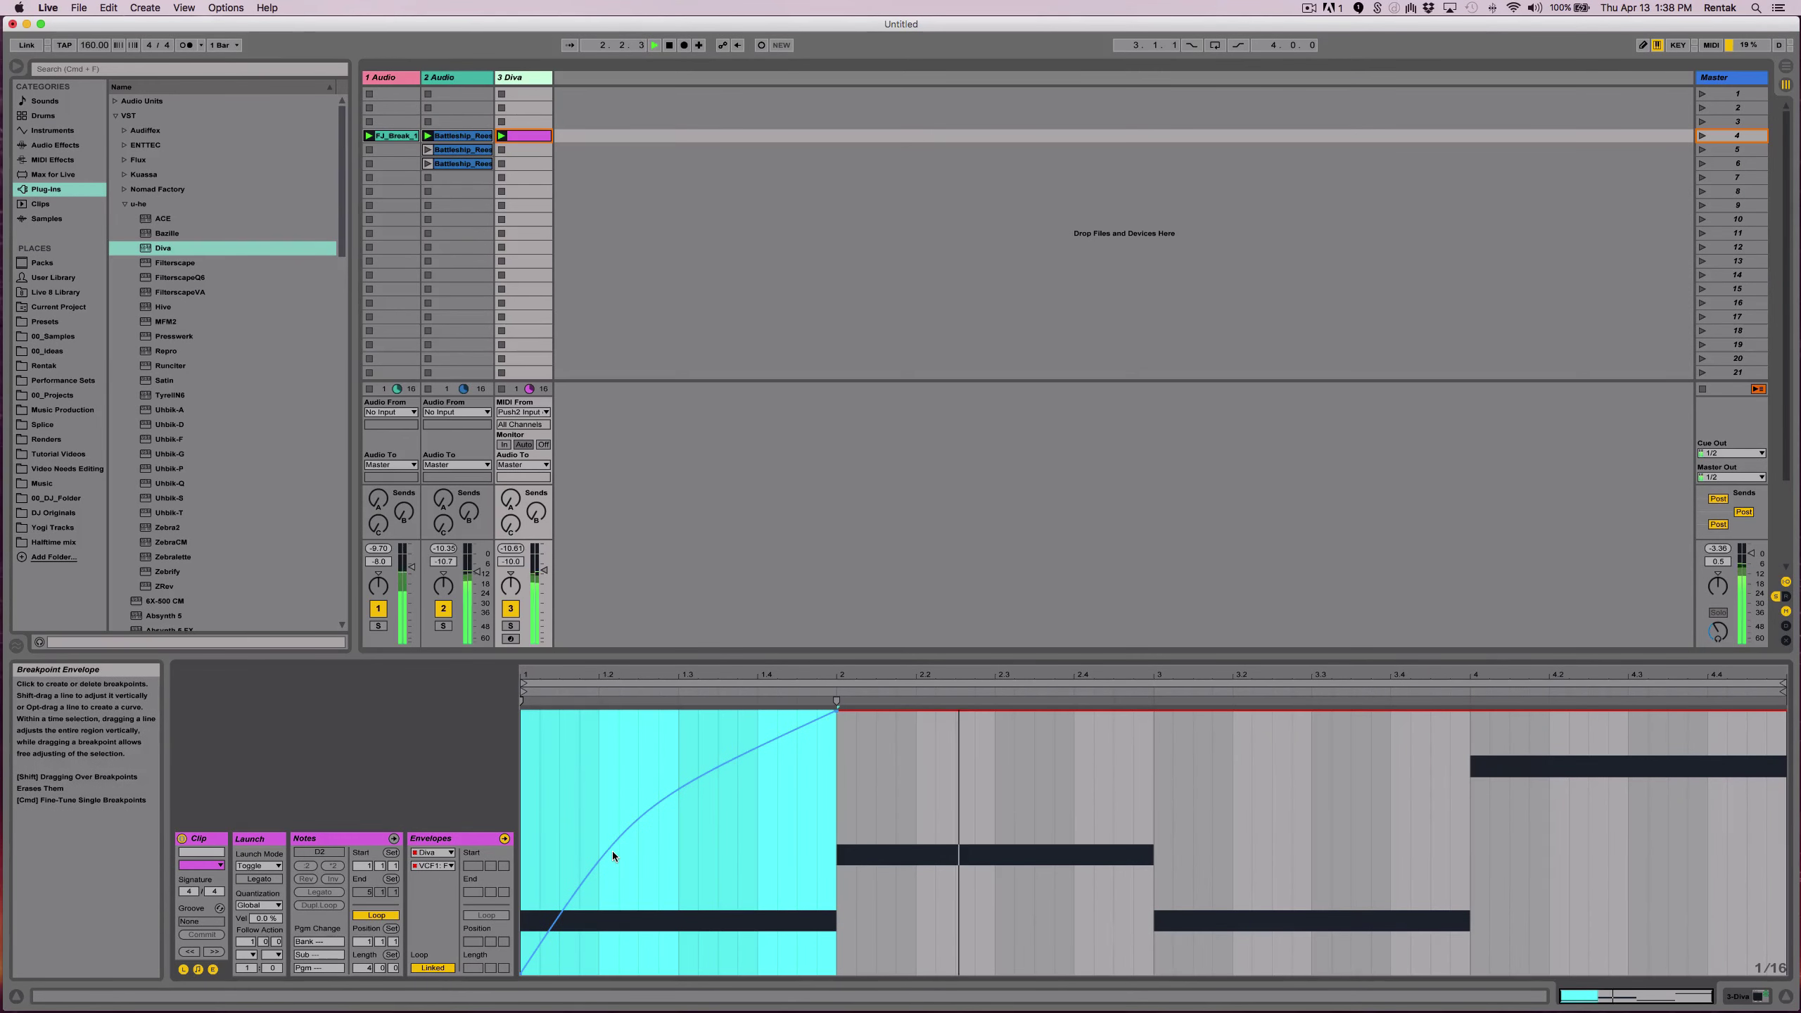
pyautogui.press('space')
pyautogui.press('space')
pyautogui.press('space')
pyautogui.press('space')
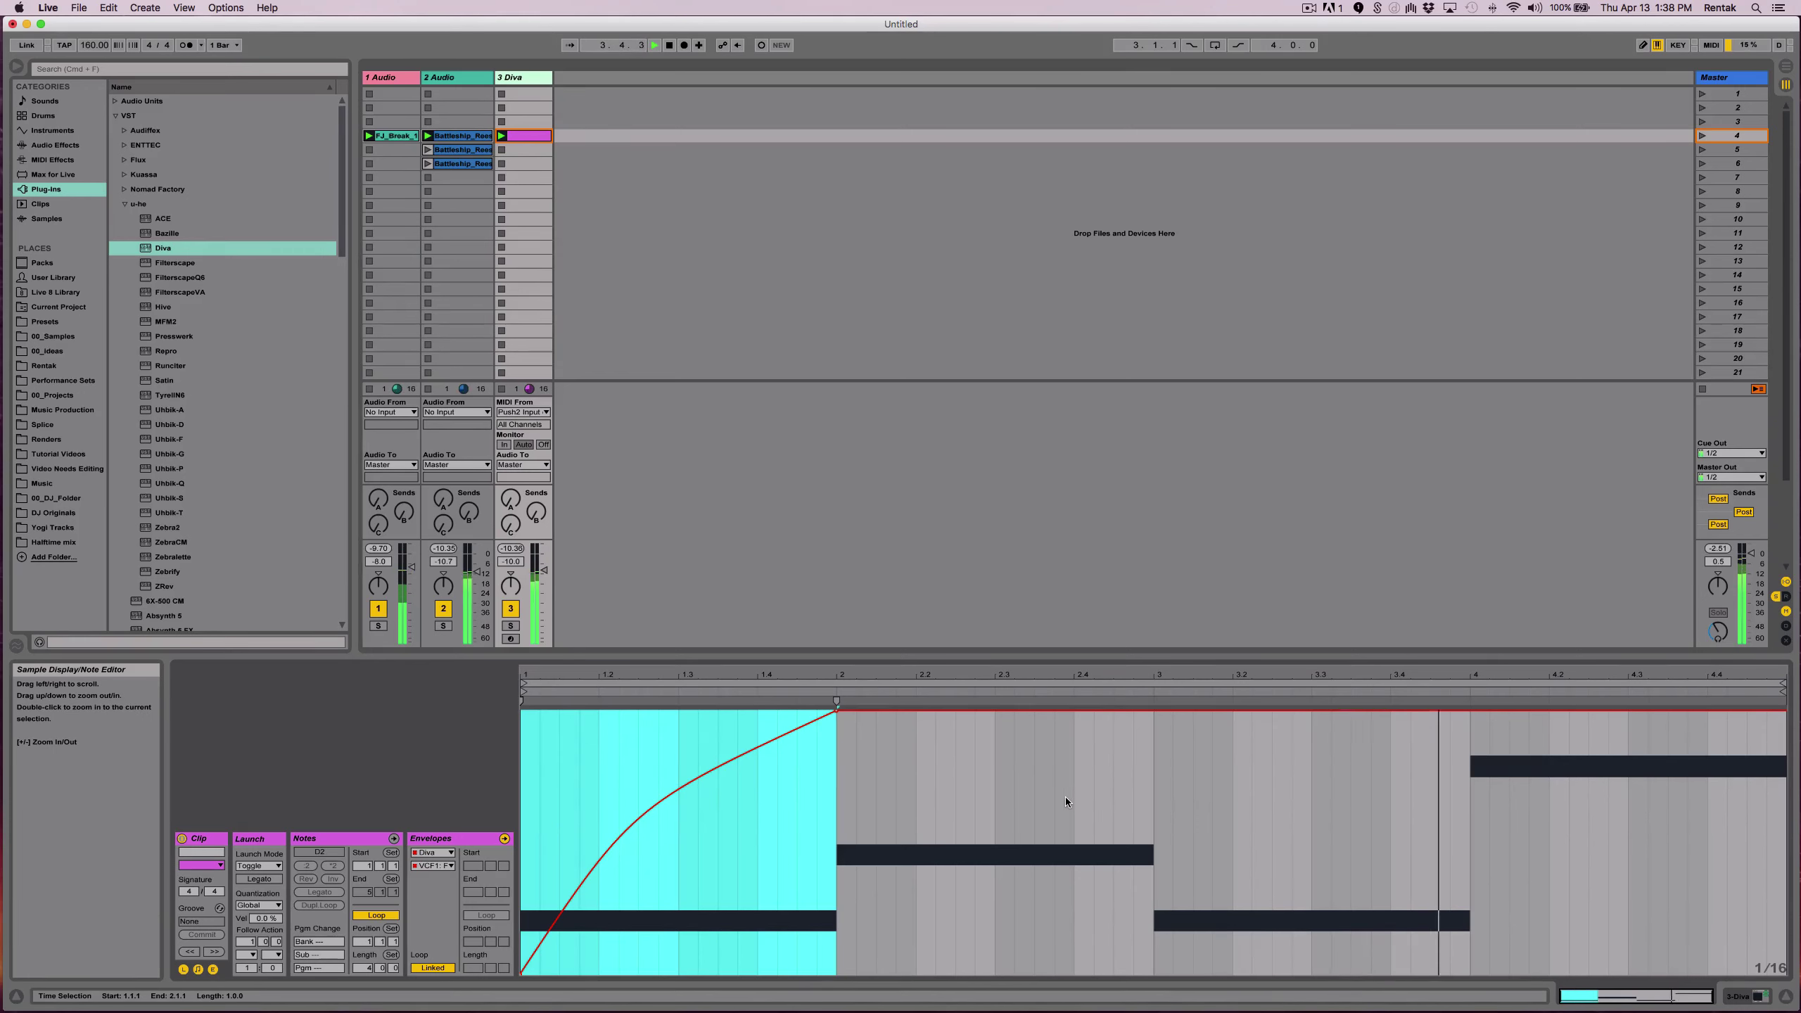
pyautogui.press('space')
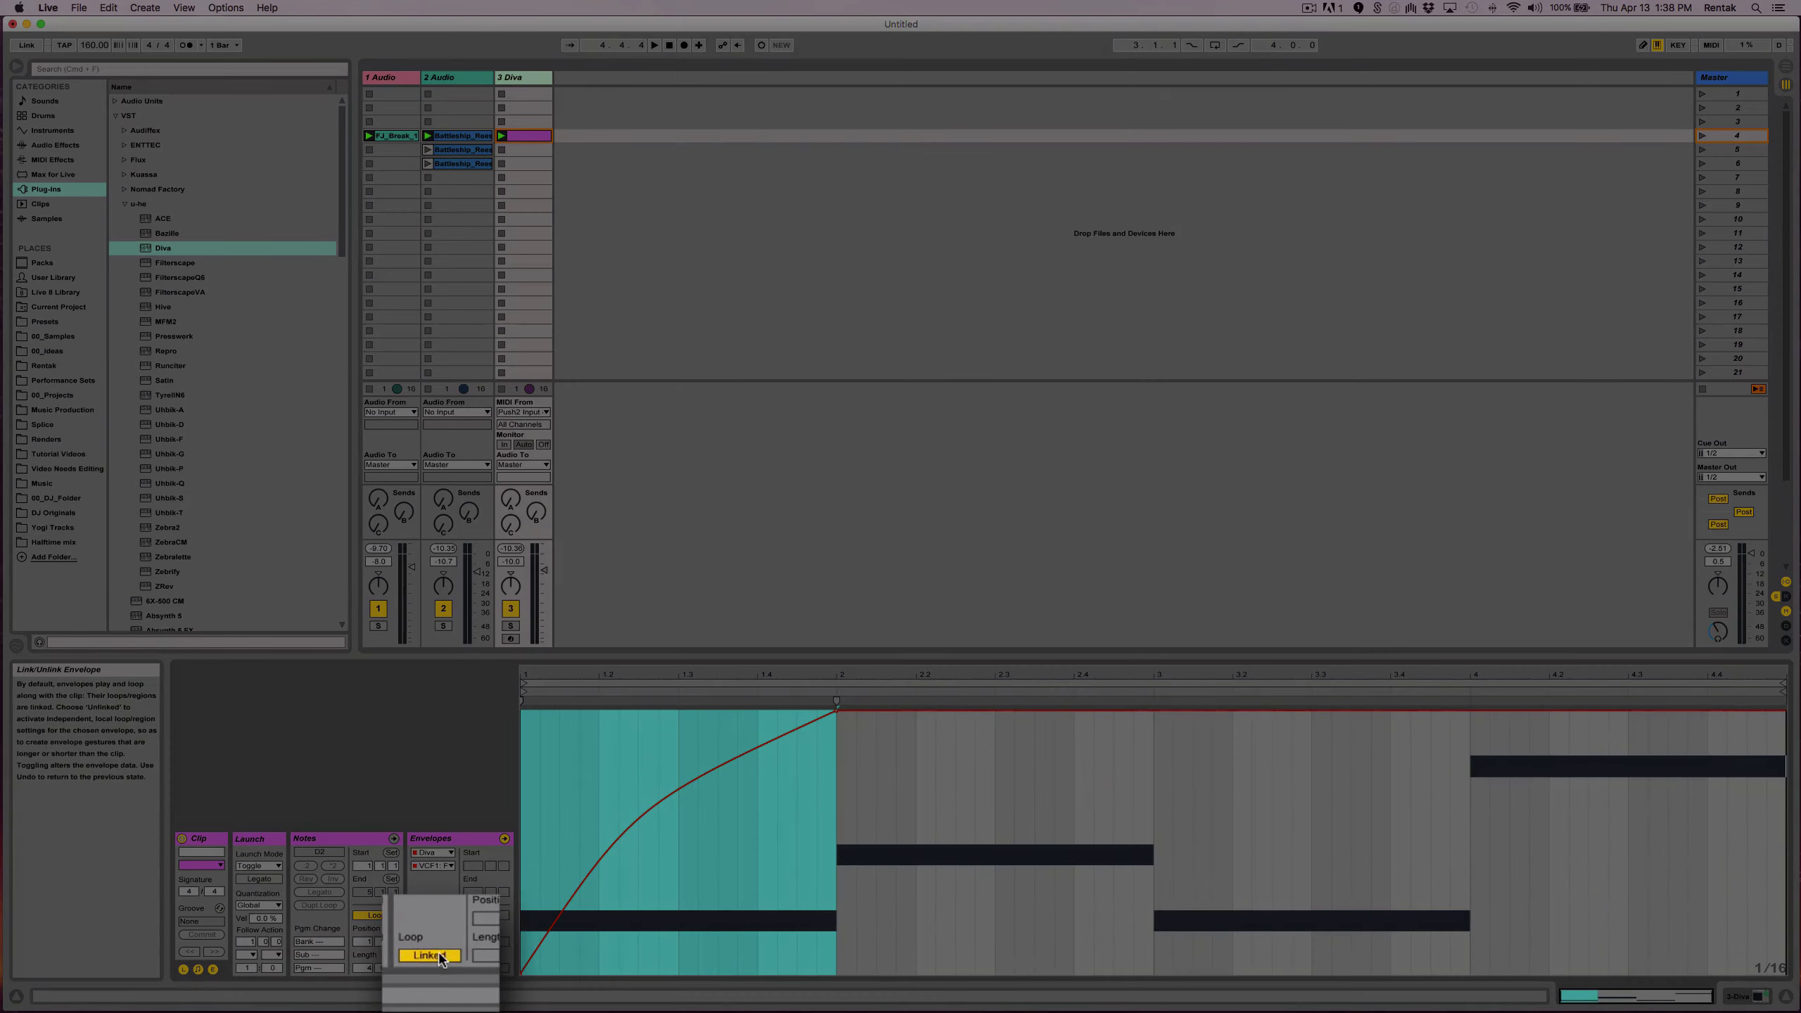
# Unlink the VCF1: Frequency envelope from the clip and duplicate its four-bar loop to make it eight bars long
pyautogui.click(433, 967)
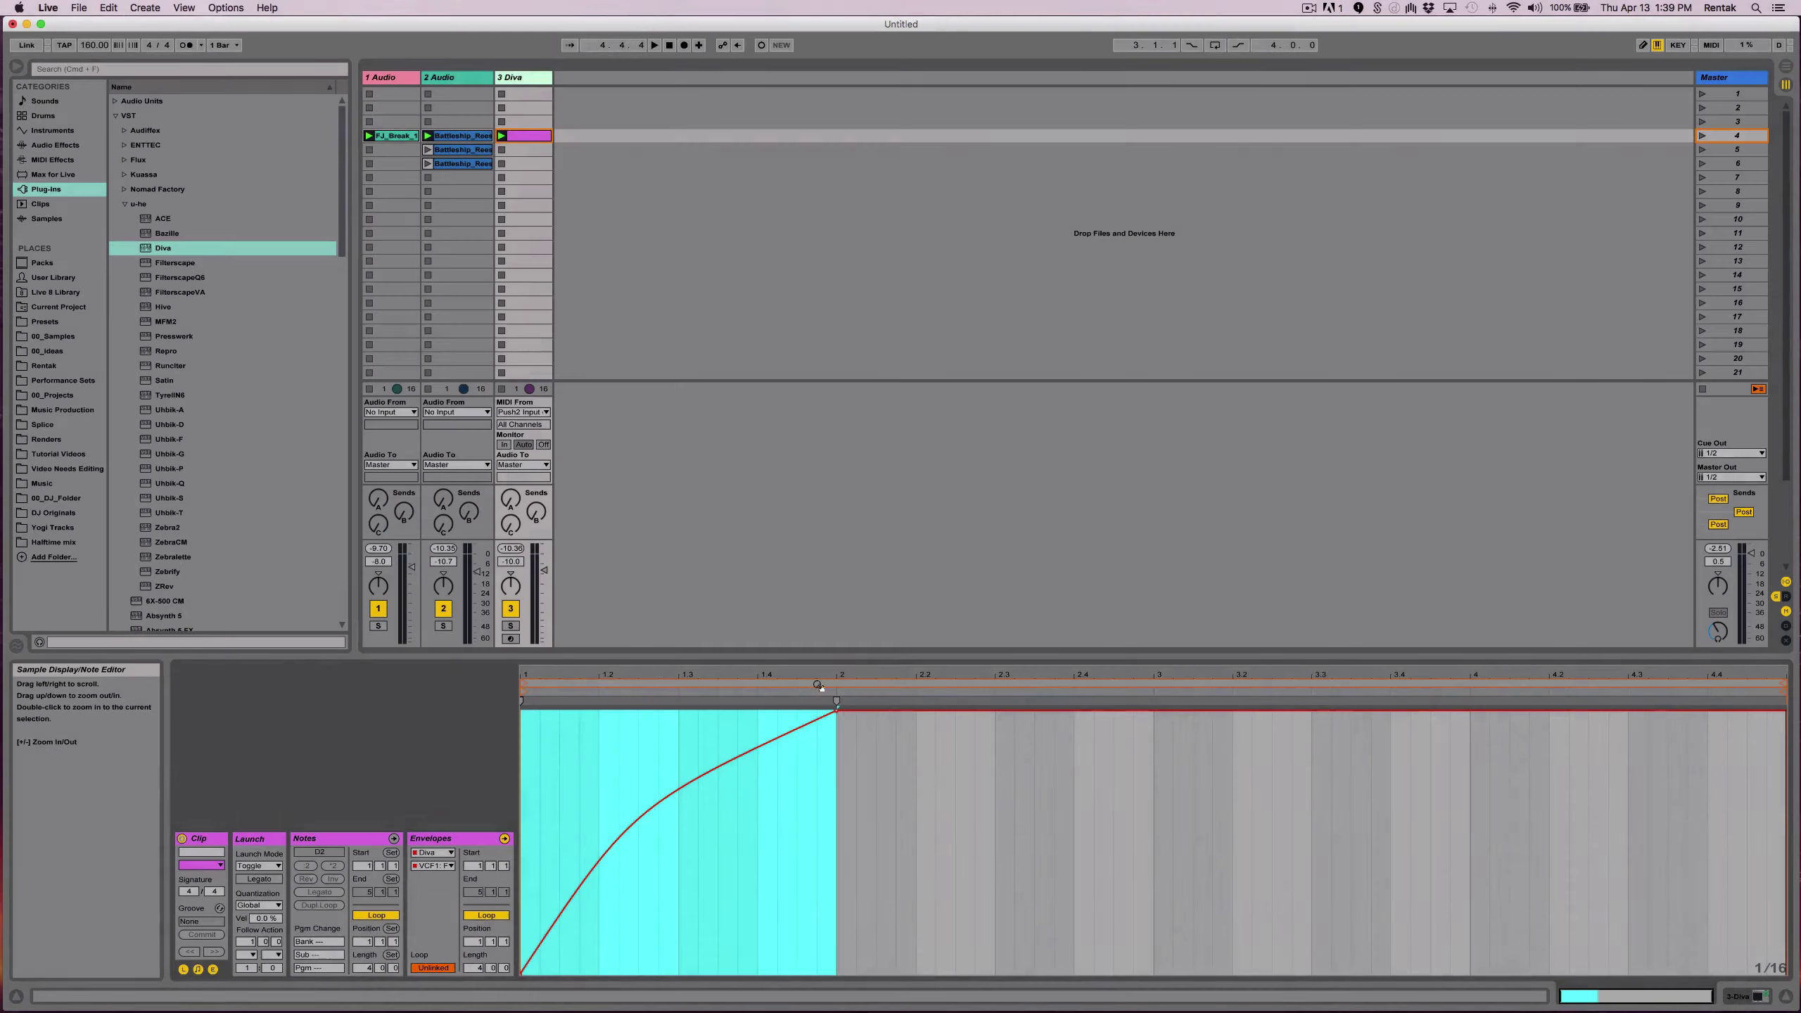
pyautogui.click(717, 683)
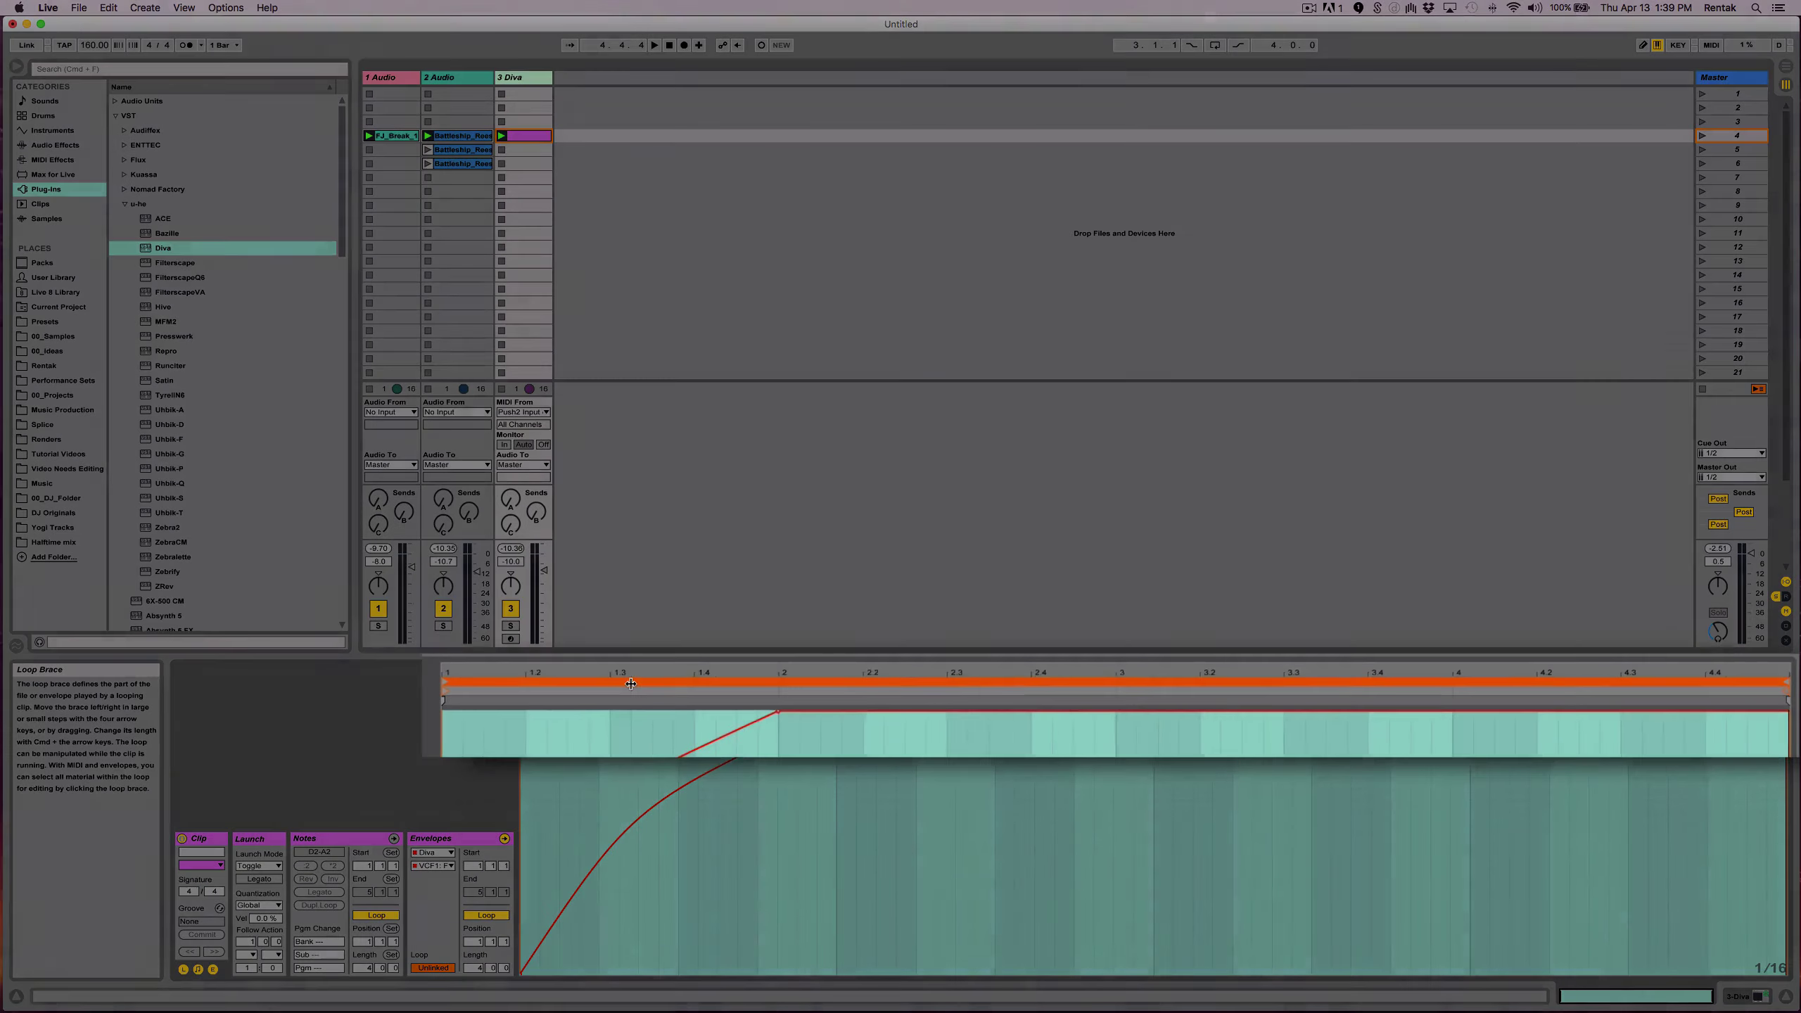
pyautogui.press('super+d')
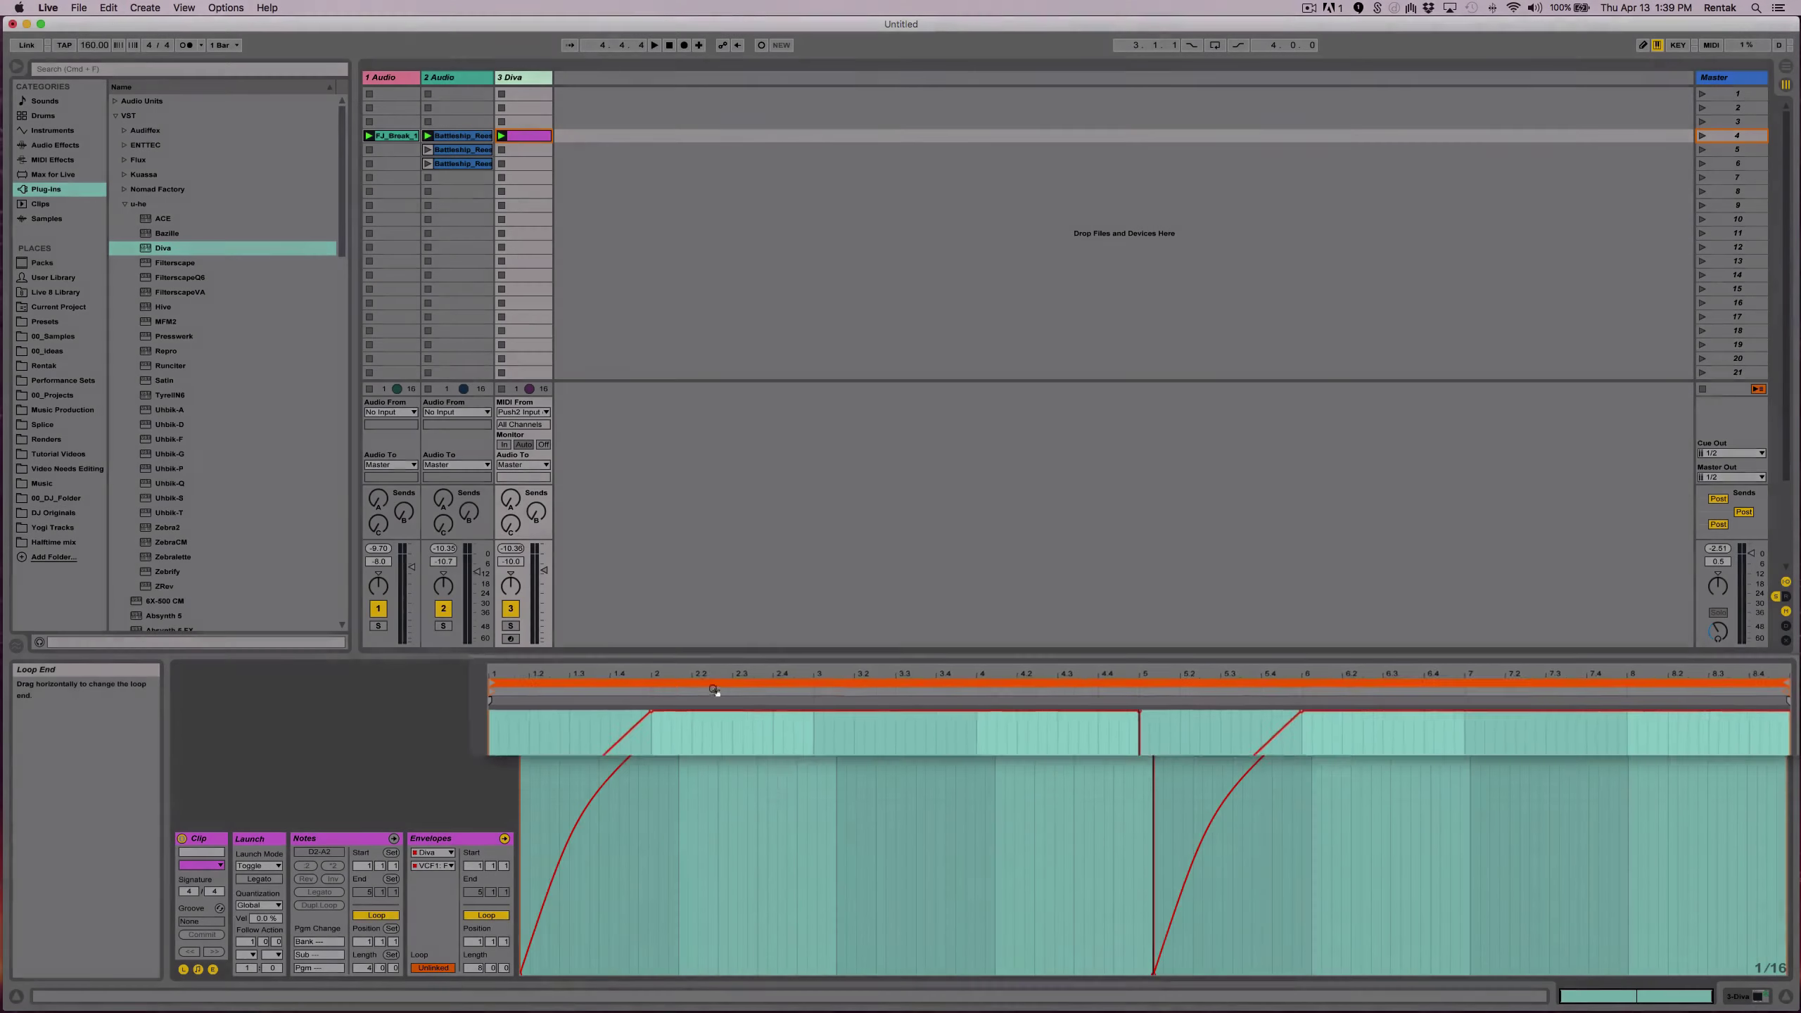
# Remove the duplicated filter ramp around bar 5, keeping the envelope at maximum there
pyautogui.moveTo(1432, 845); pyautogui.dragTo(1095, 848)
pyautogui.press('Delete')
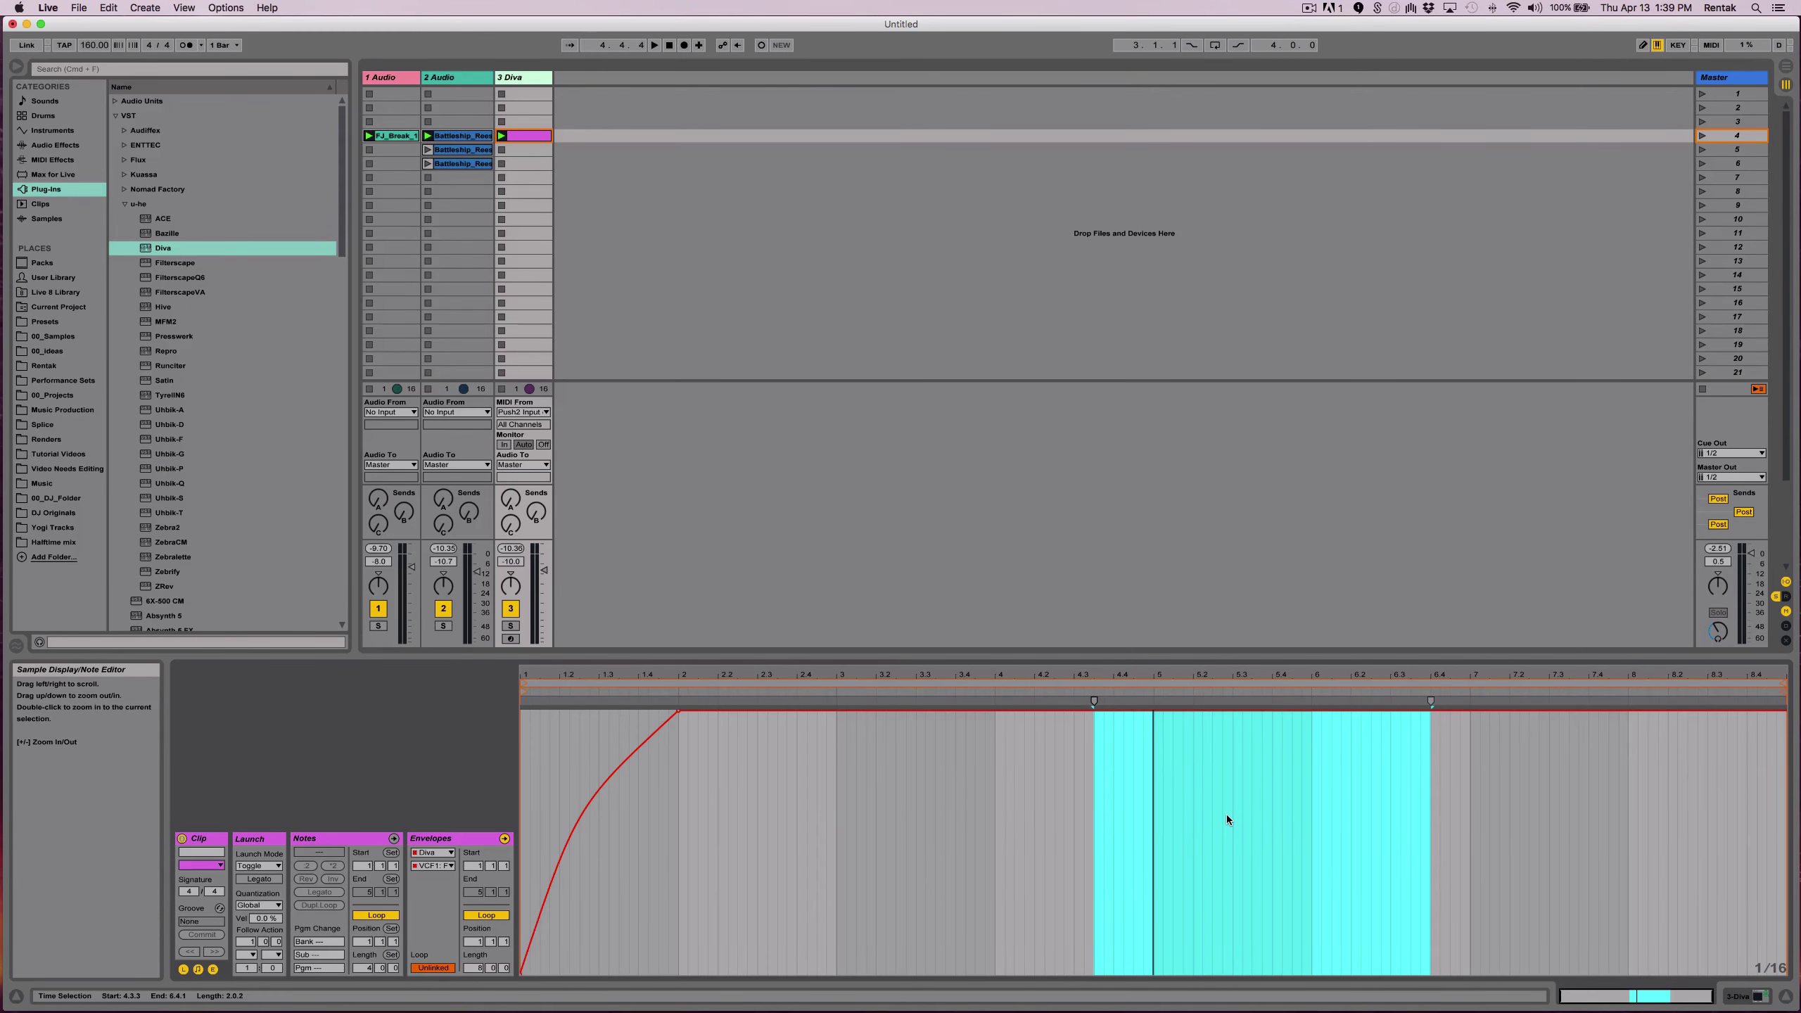
pyautogui.click(1225, 809)
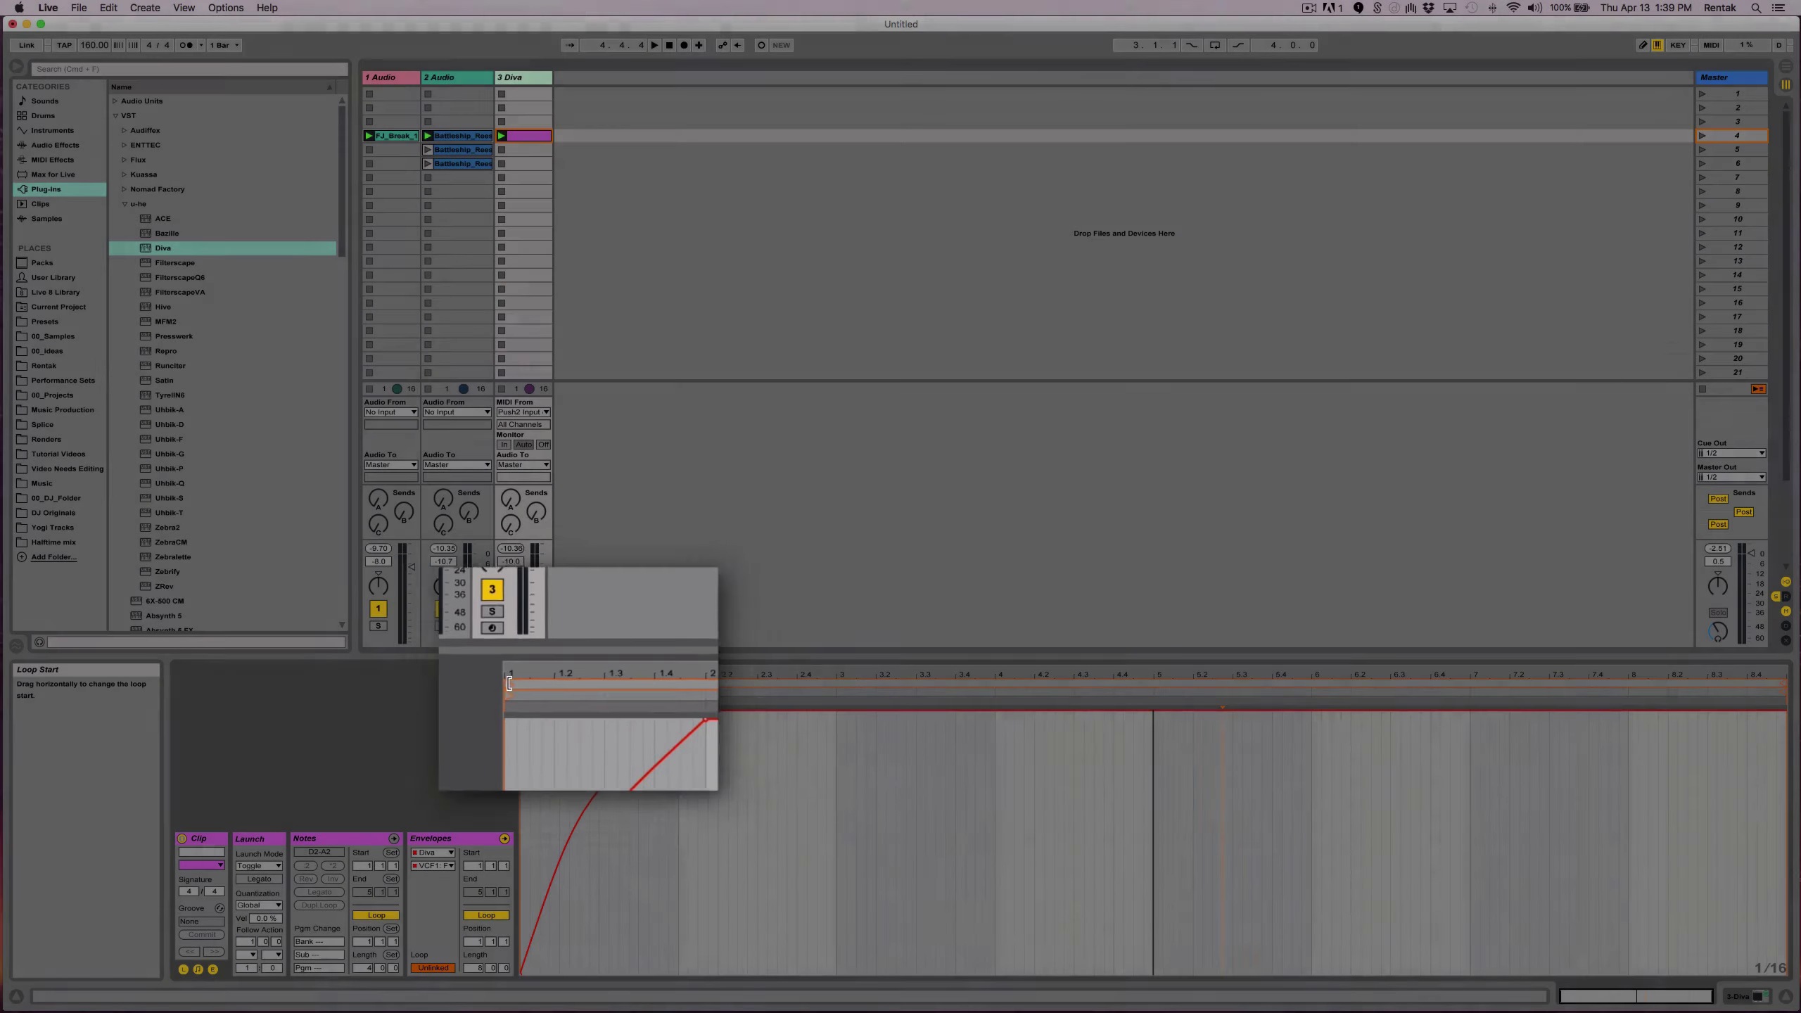
# Set the envelope loop to bars 5 through 8 while keeping its start marker at bar 1, and play it back
pyautogui.moveTo(499, 683)
pyautogui.mouseDown()
pyautogui.moveTo(1163, 719)
pyautogui.moveTo(1118, 696)
pyautogui.moveTo(522, 713)
pyautogui.moveTo(737, 713)
pyautogui.mouseUp()
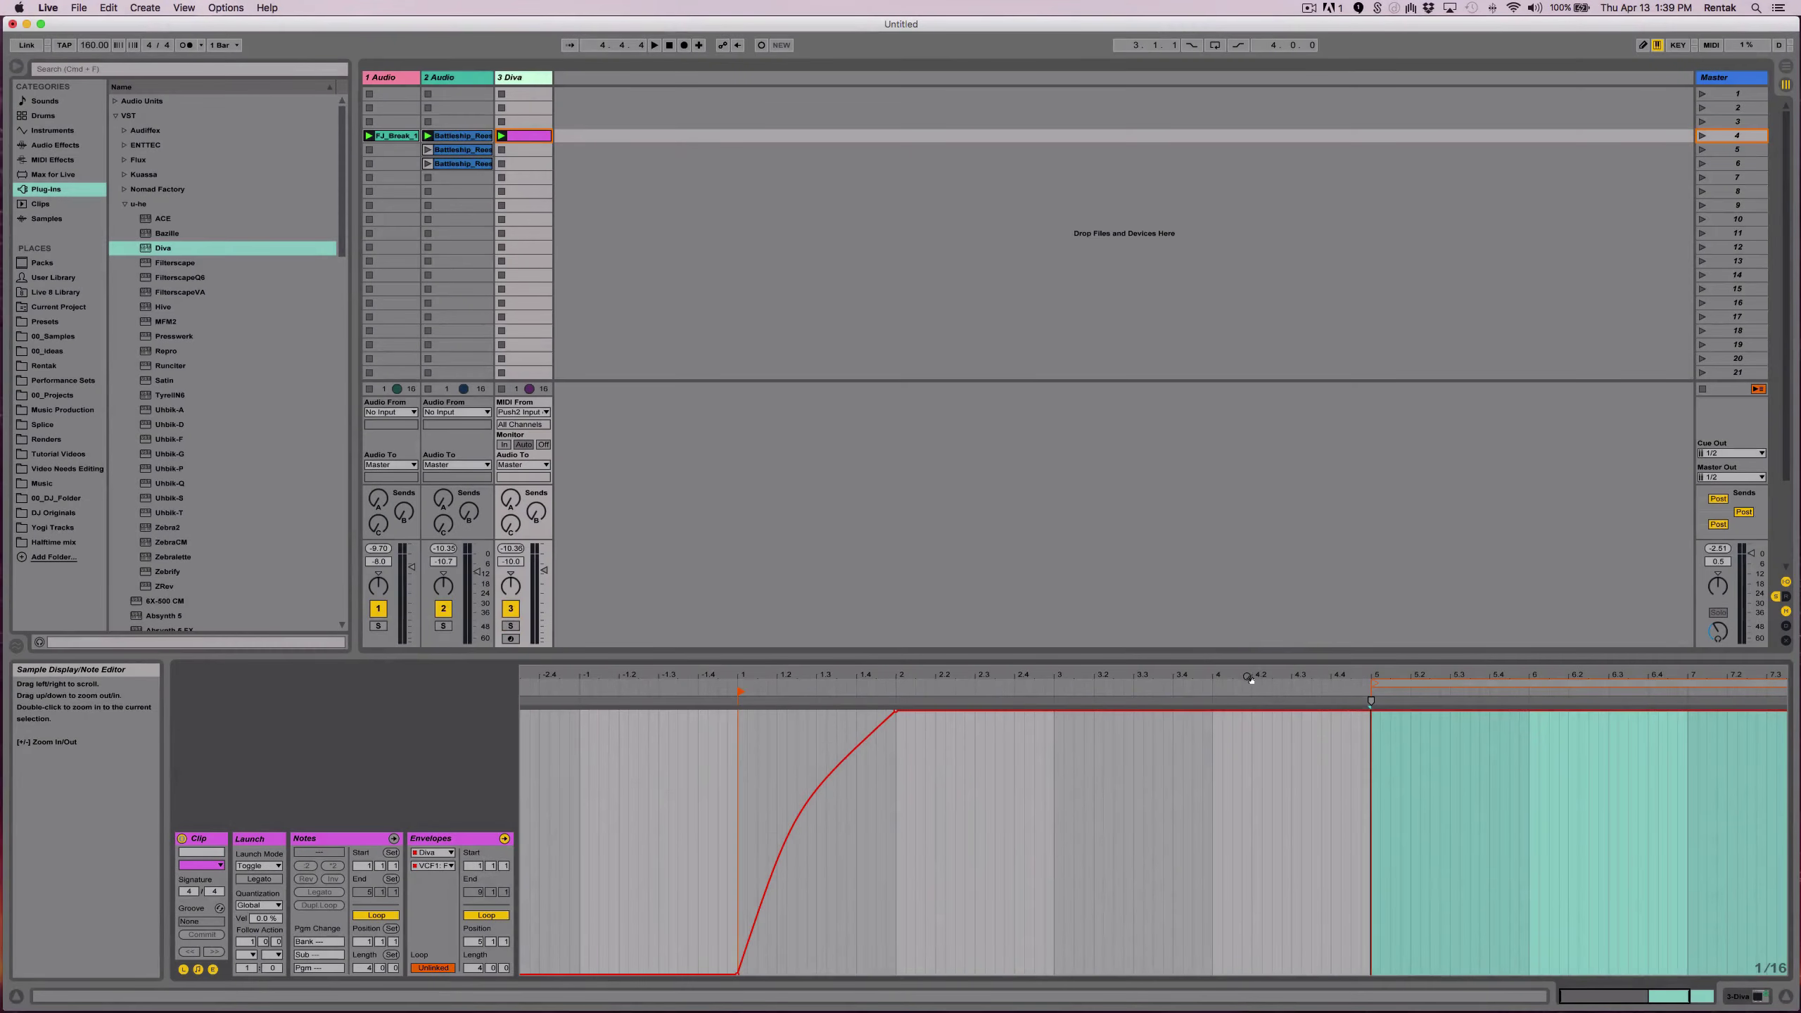
pyautogui.moveTo(1248, 675); pyautogui.dragTo(1248, 639)
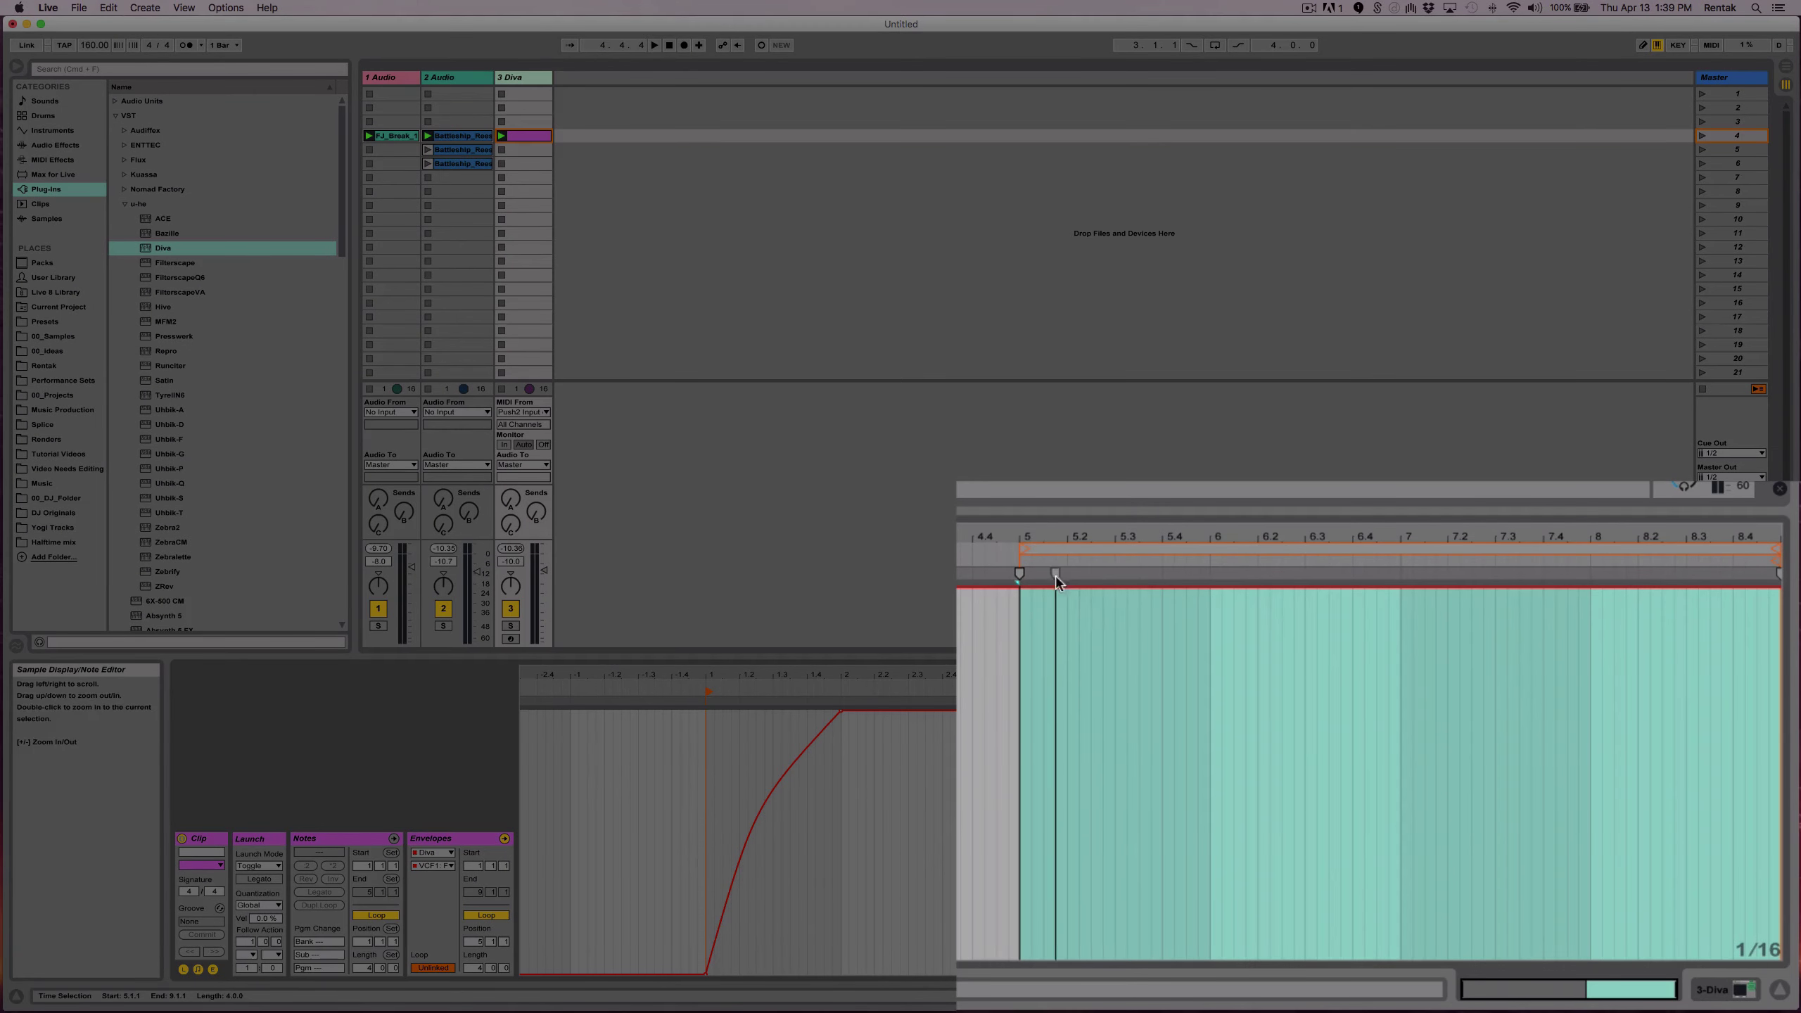
pyautogui.click(1156, 573)
pyautogui.press('space')
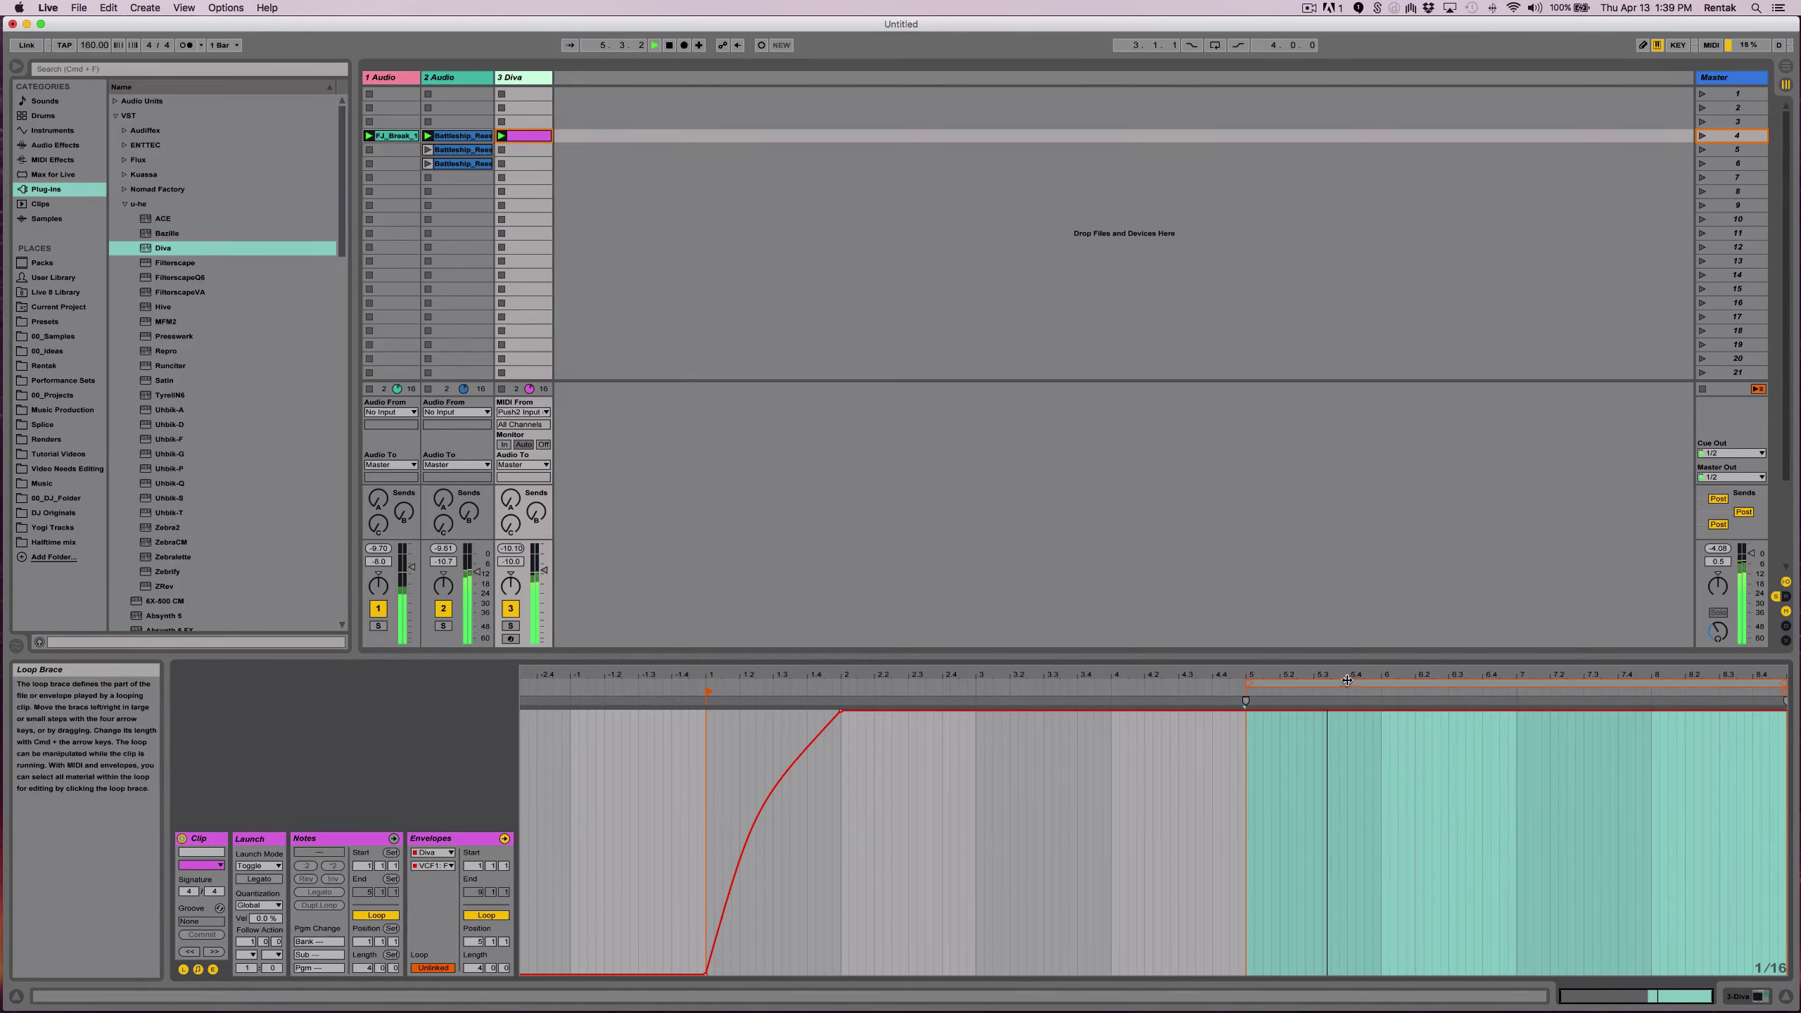
pyautogui.moveTo(1367, 672); pyautogui.dragTo(1296, 681)
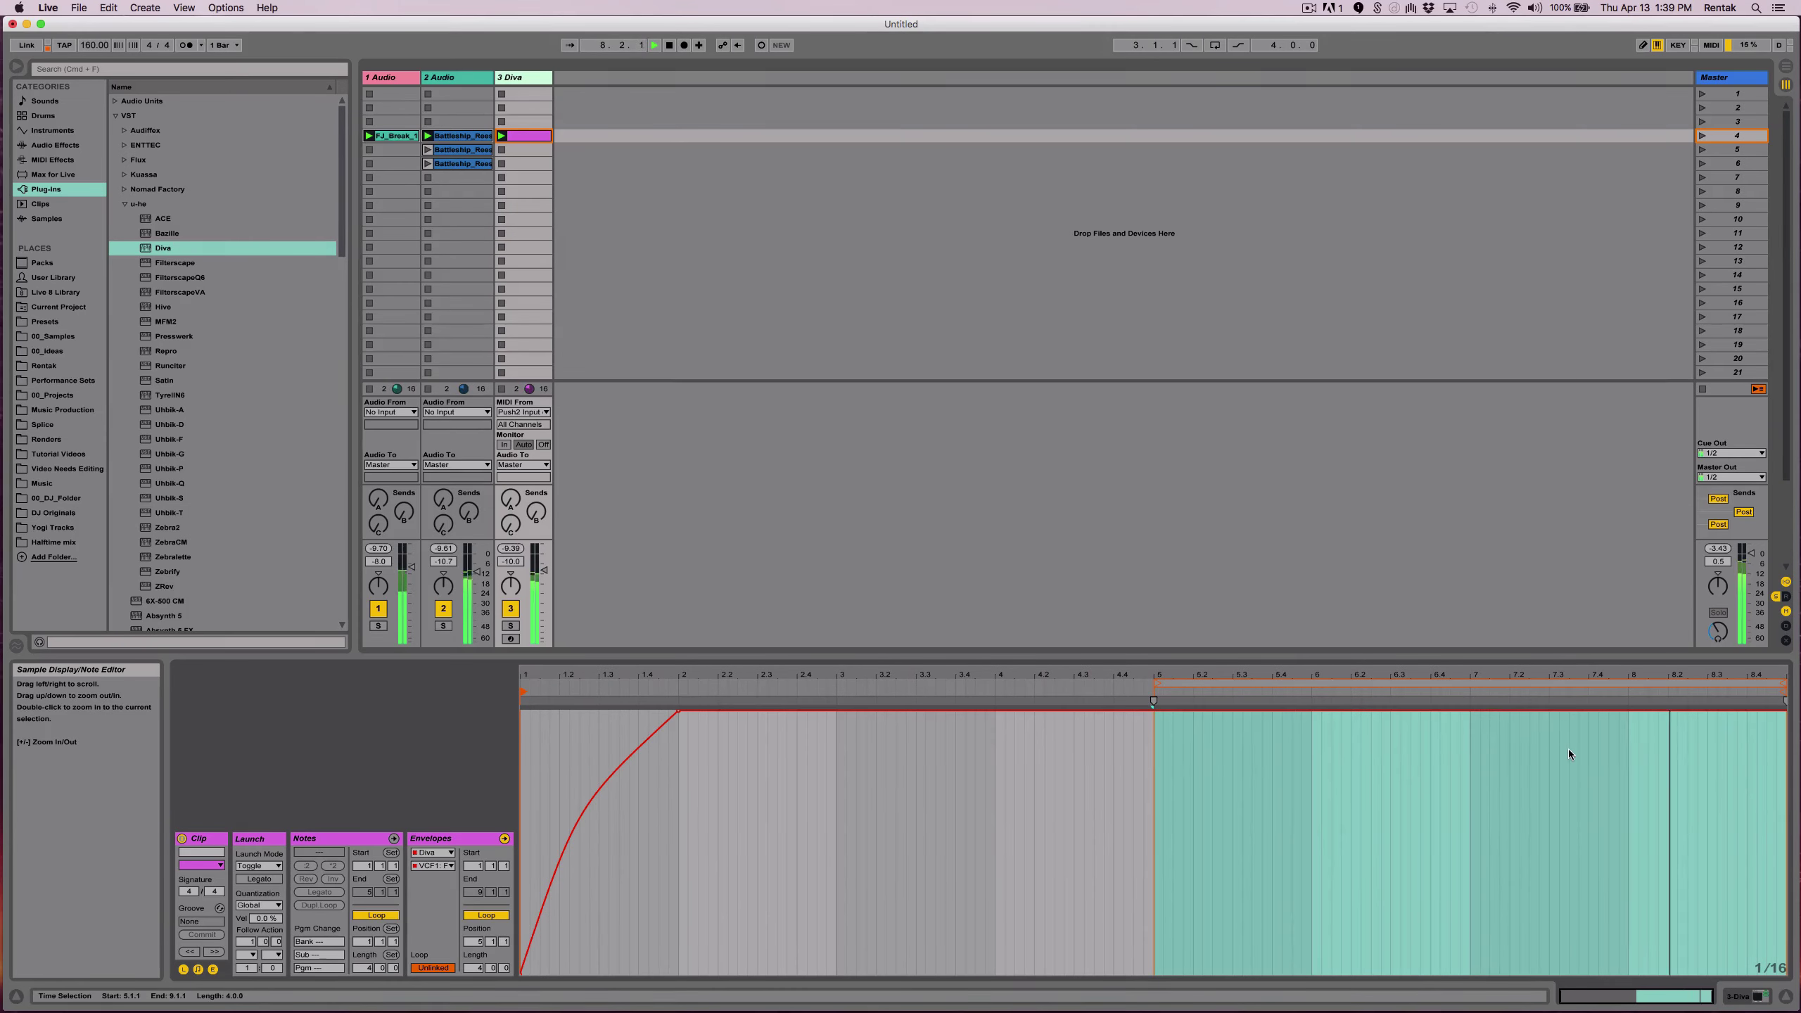
# Shape bar 5 of the frequency envelope into a shallow ramp rising from about 0.82 to maximum
pyautogui.click(1312, 810)
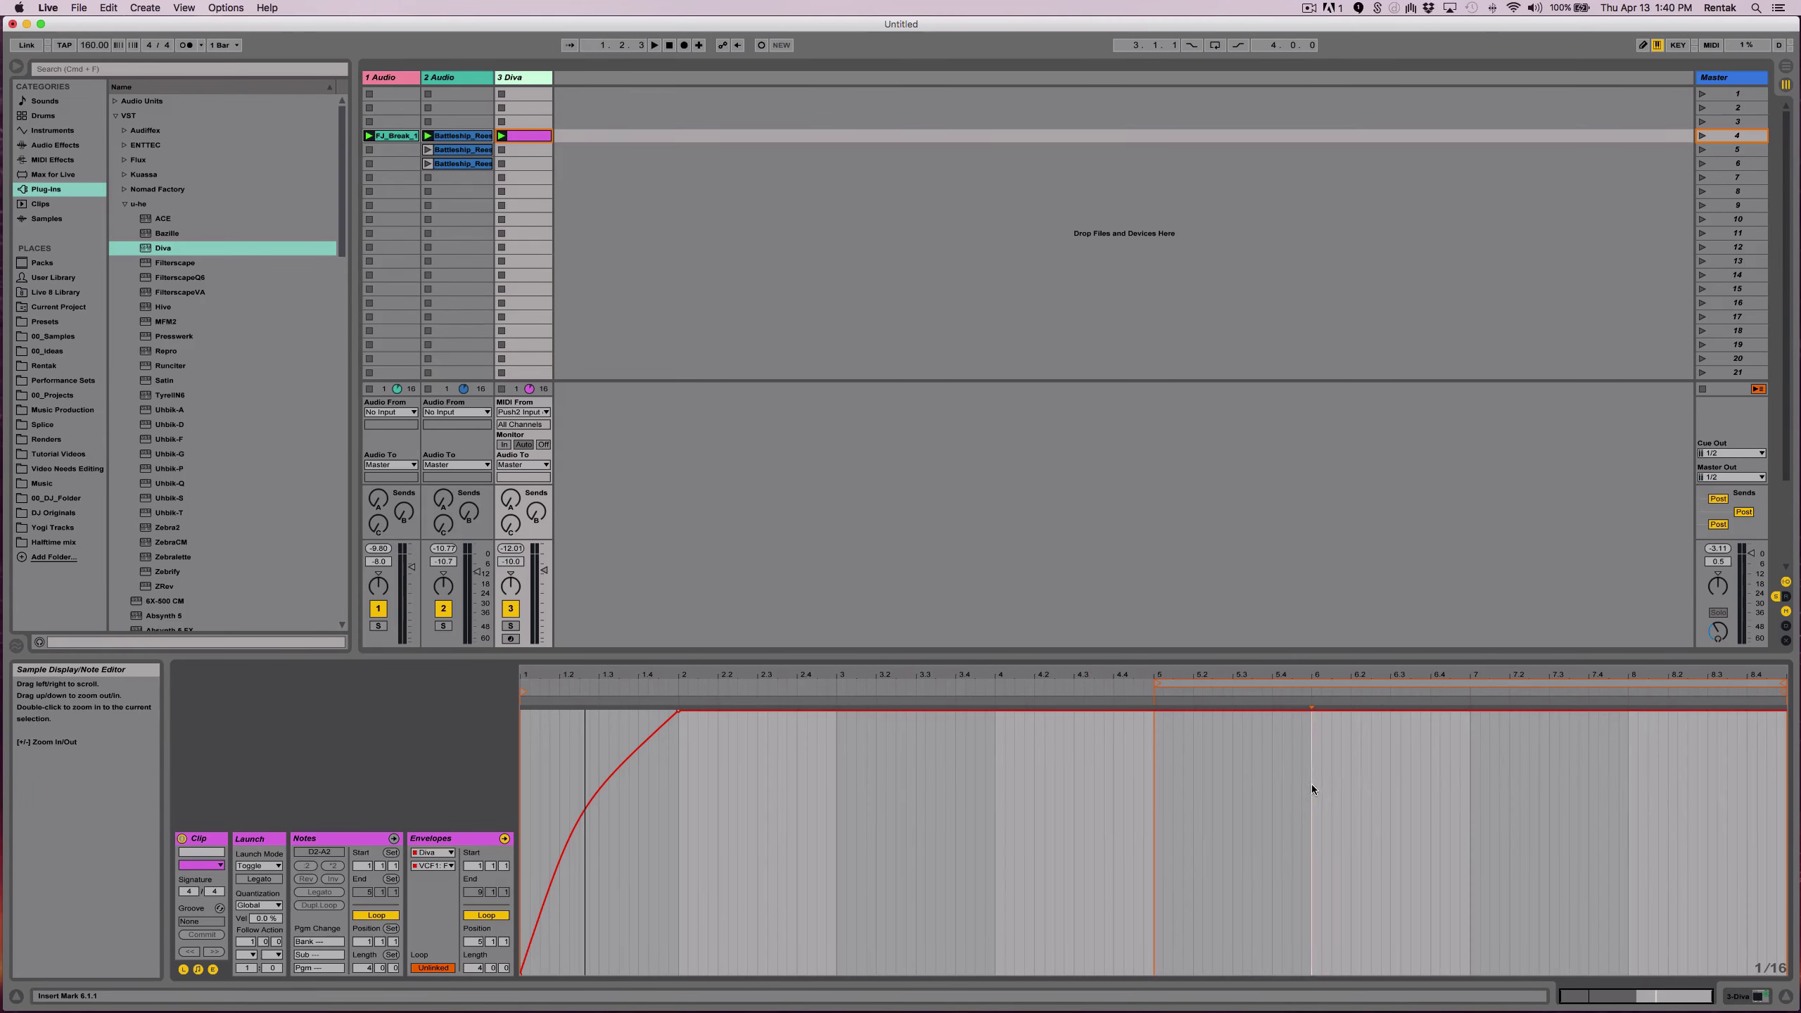
pyautogui.moveTo(1312, 783); pyautogui.dragTo(1157, 799)
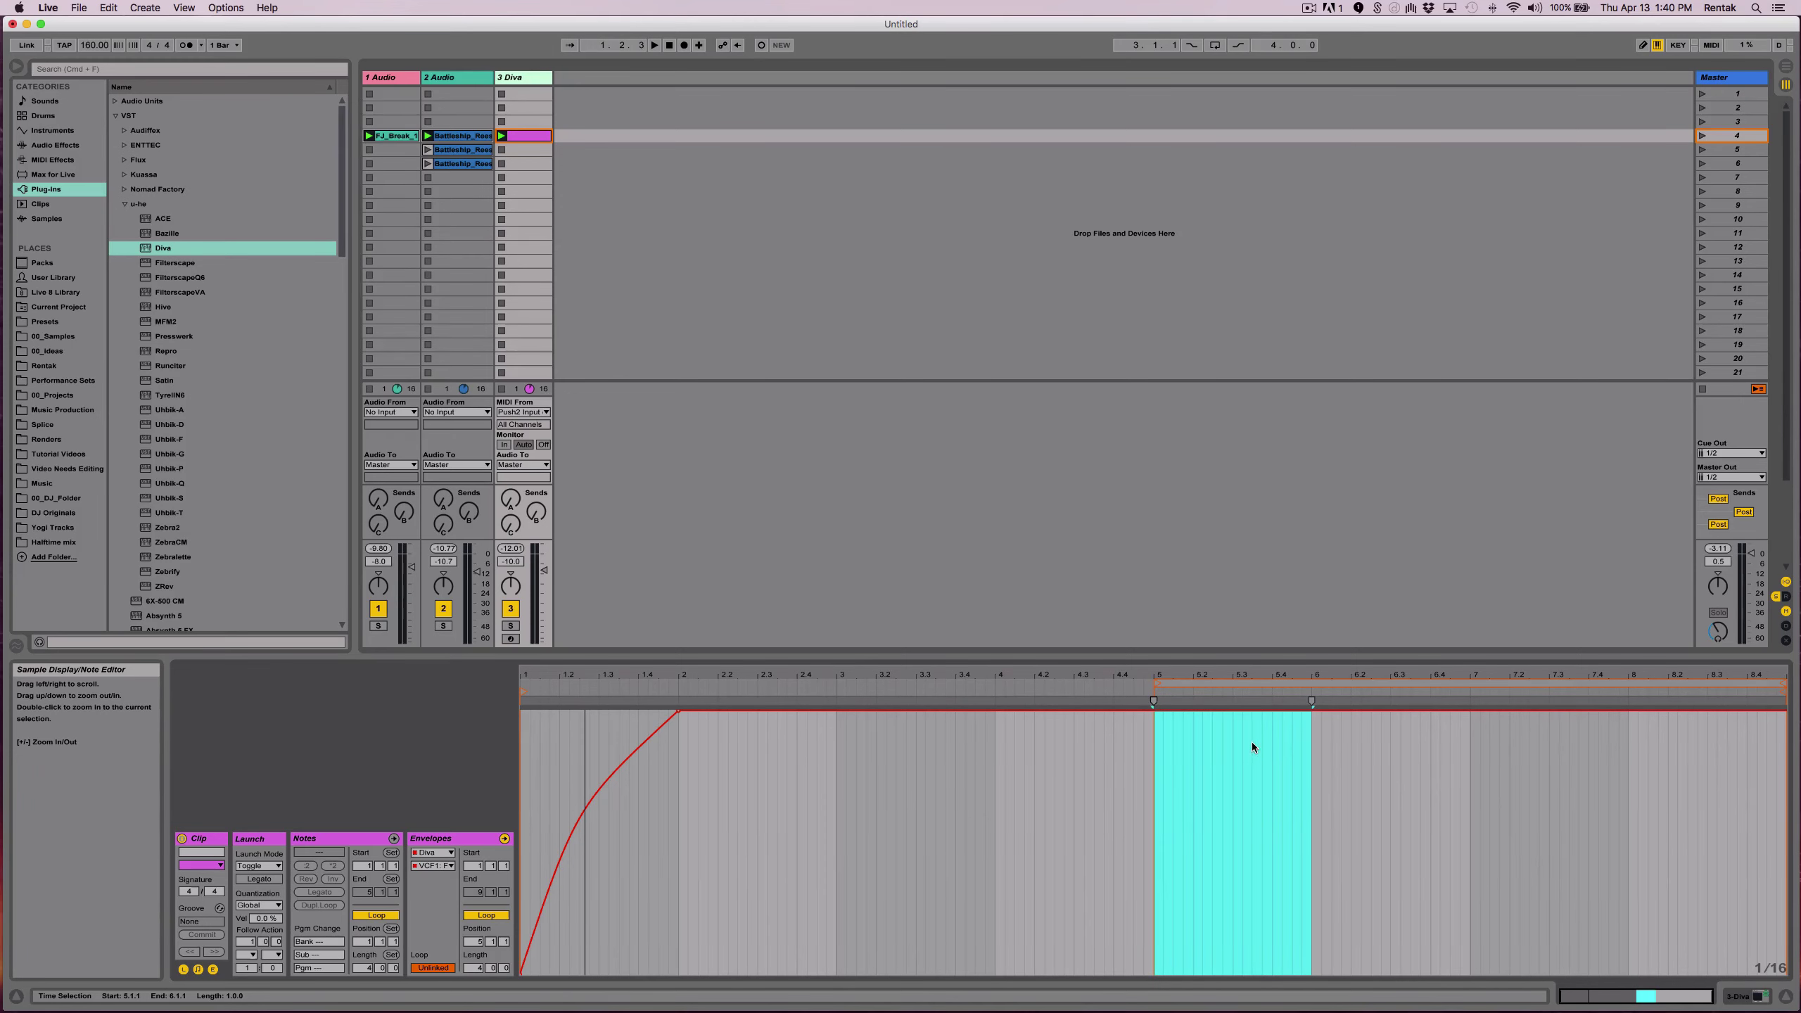
pyautogui.moveTo(1254, 714); pyautogui.dragTo(1136, 800)
# Duplicate the one-bar ramp of bar 5 into bars 6, 7 and 8 of the envelope
pyautogui.click(1290, 747)
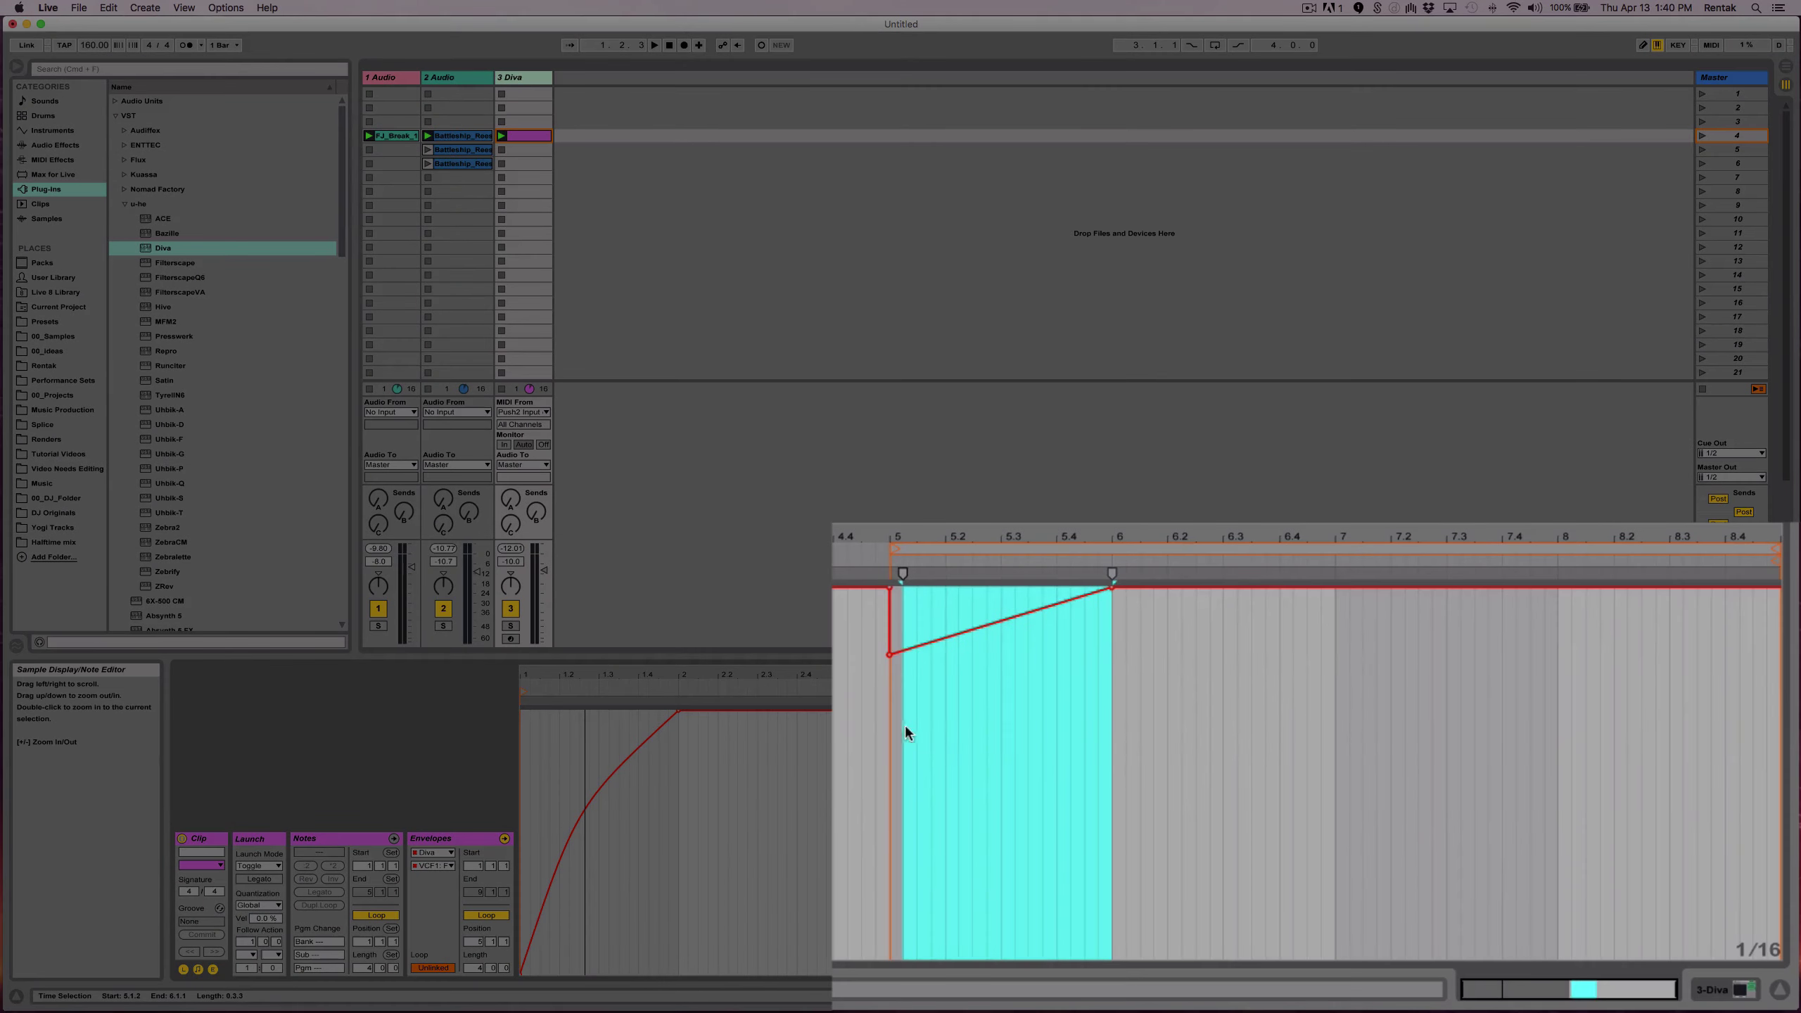
pyautogui.keyDown('shift'); pyautogui.click(890, 726); pyautogui.keyUp('shift')
pyautogui.press('super+d')
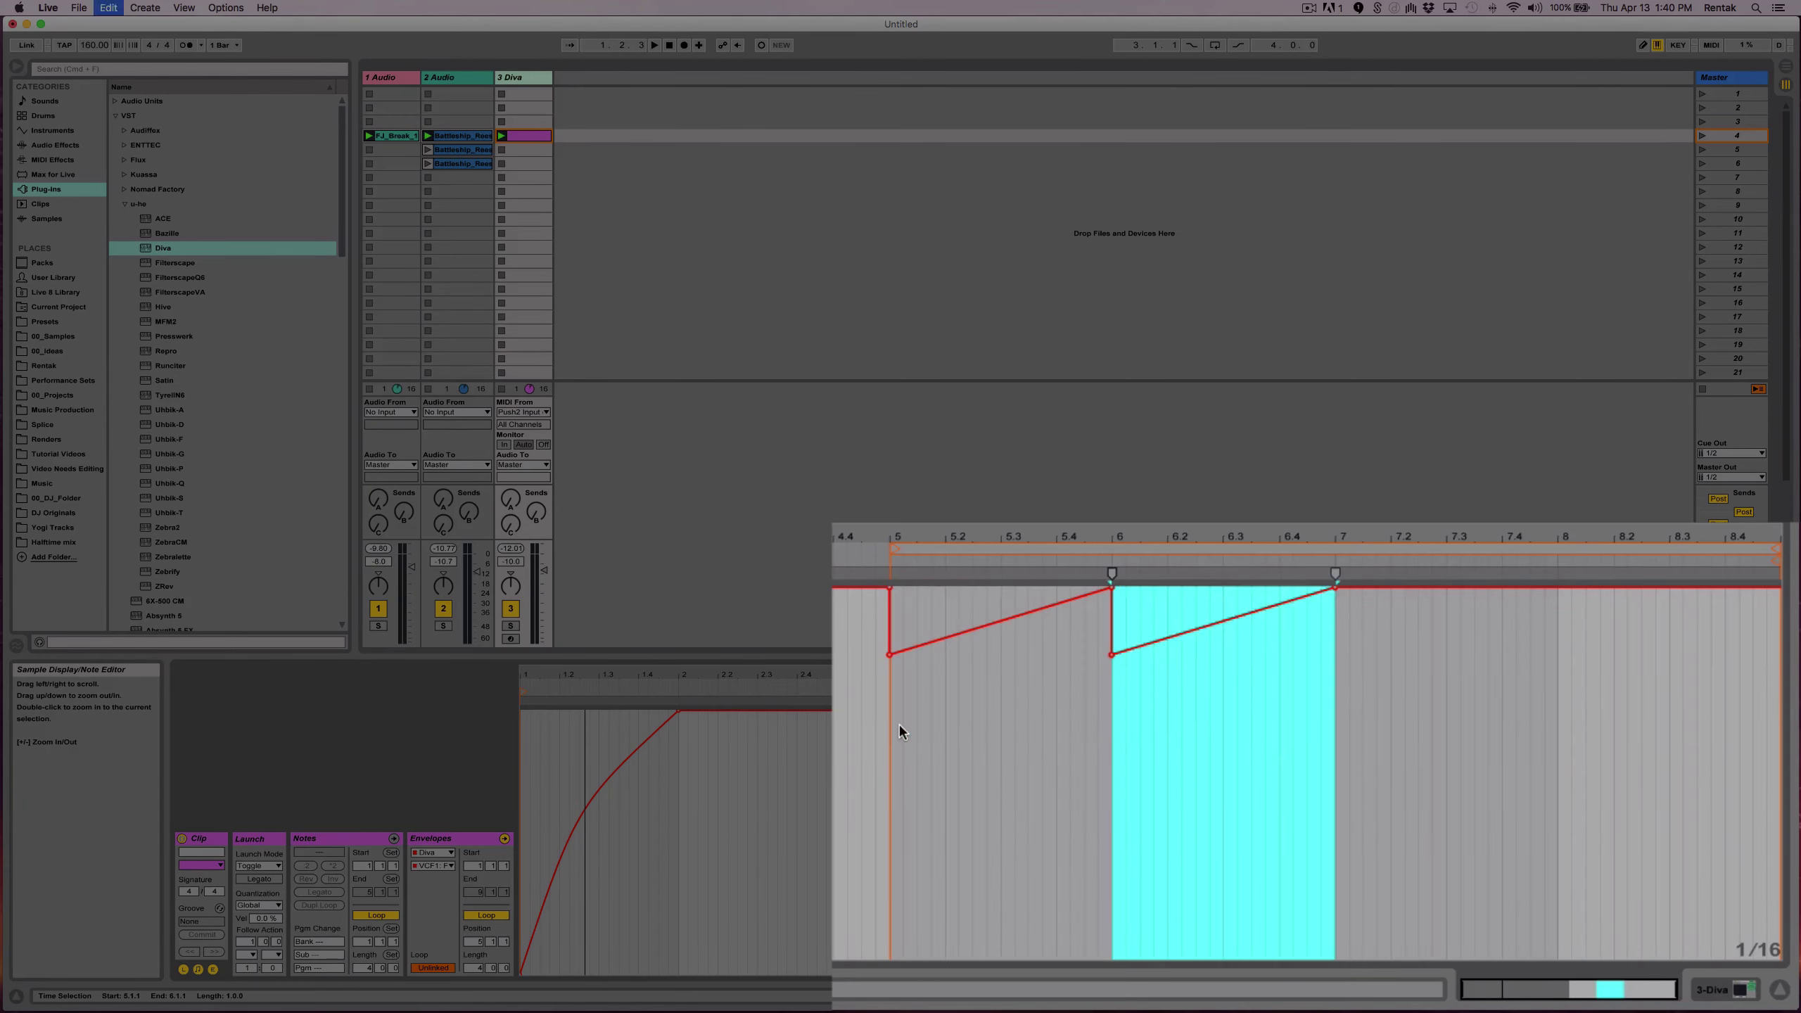
pyautogui.press('super+d')
pyautogui.press('super+d')
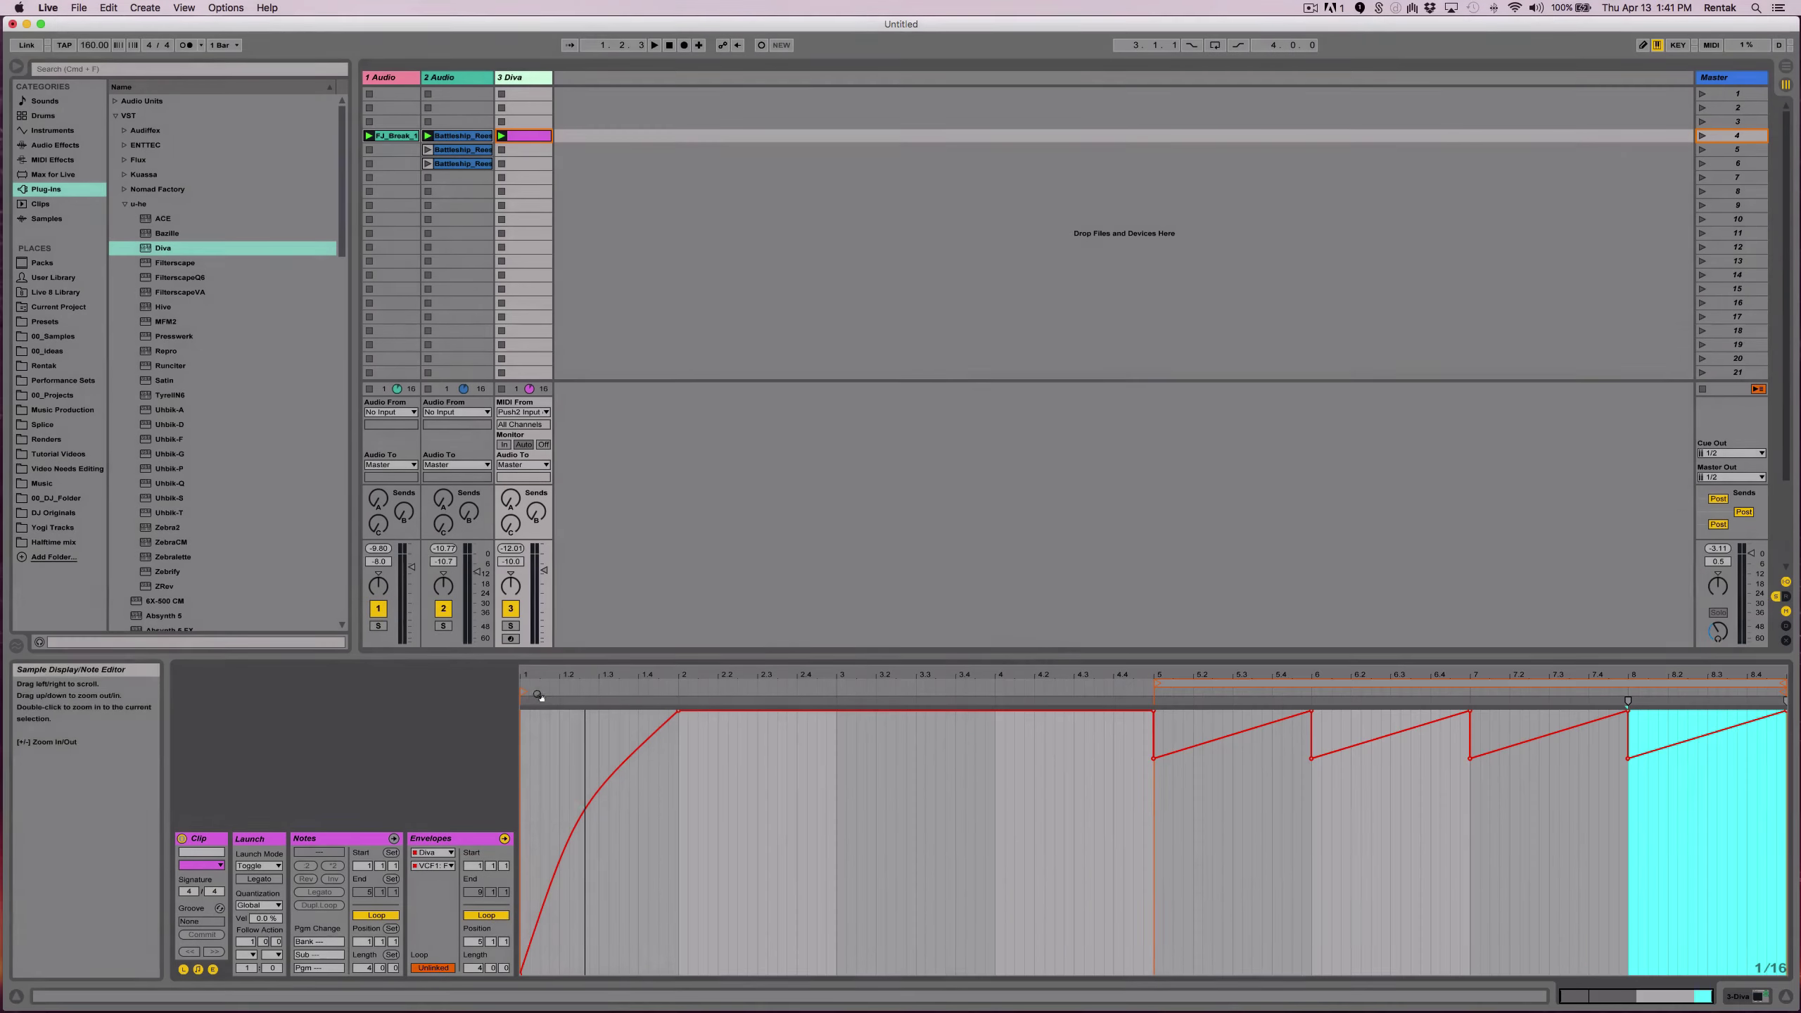
# Move the envelope's start marker to bar 5, play back the ramps and clear the time selection
pyautogui.moveTo(525, 692); pyautogui.dragTo(1158, 720)
pyautogui.press('space')
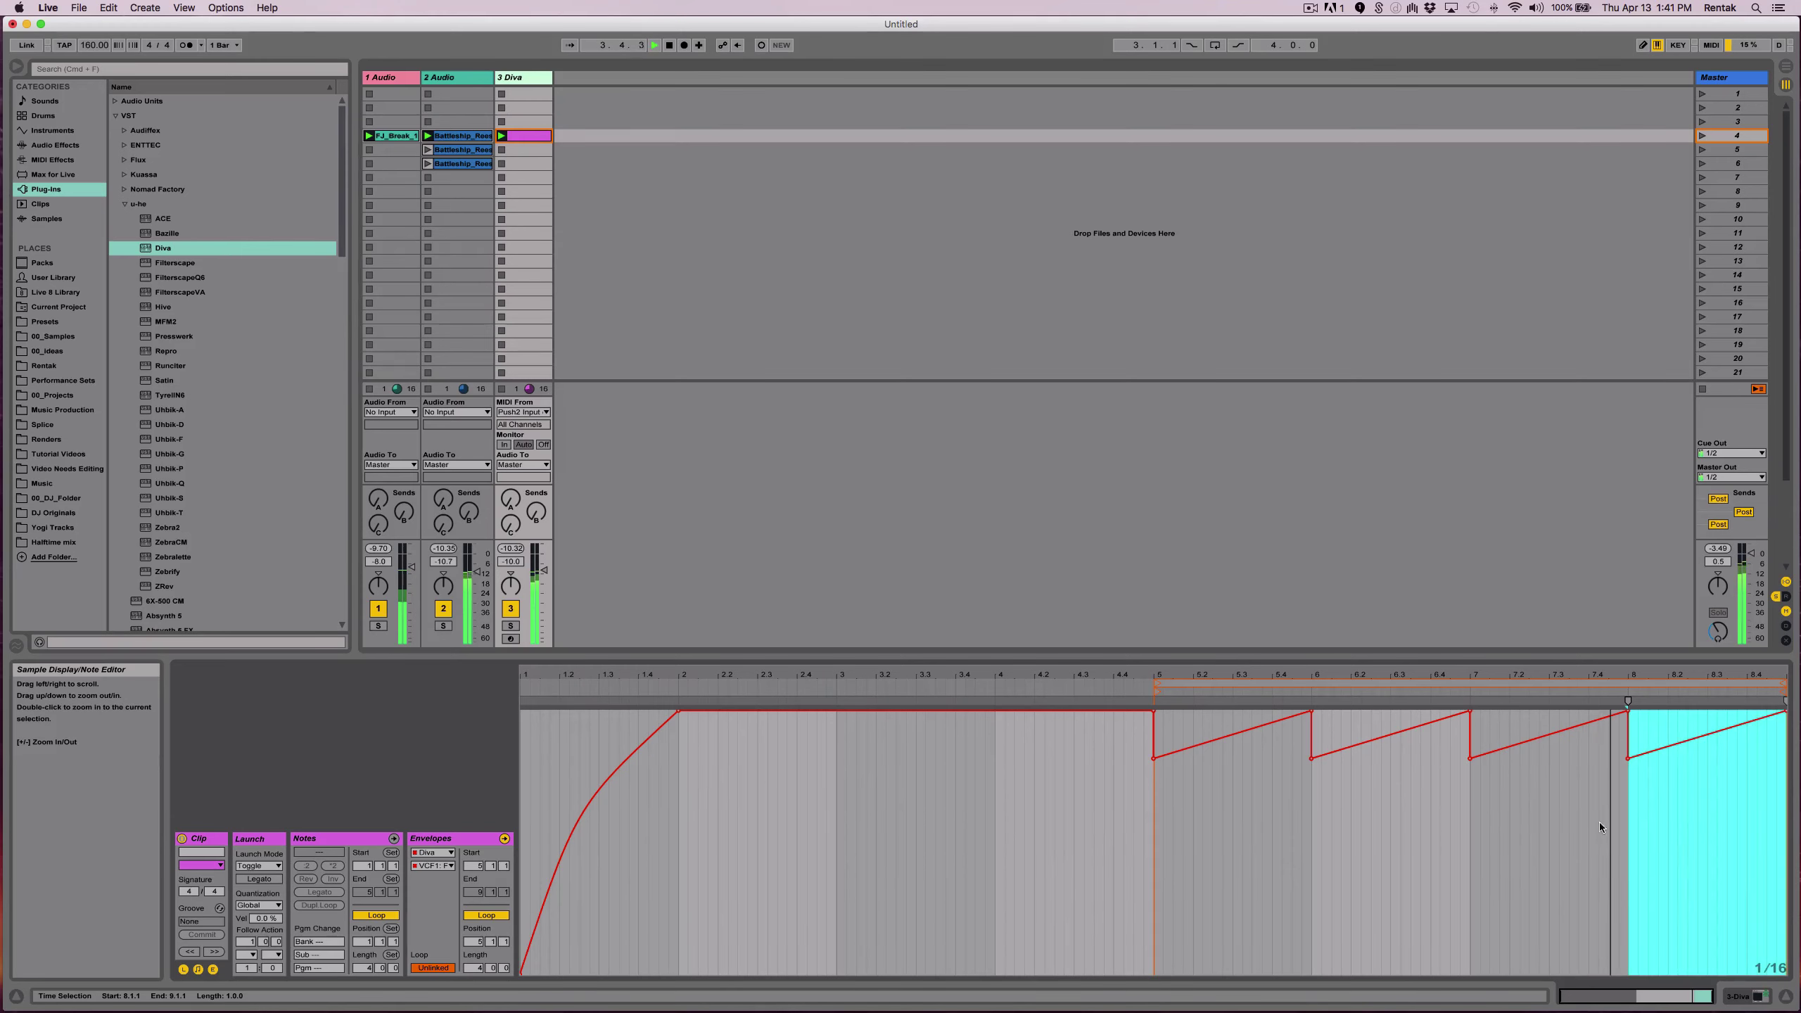
pyautogui.click(1326, 817)
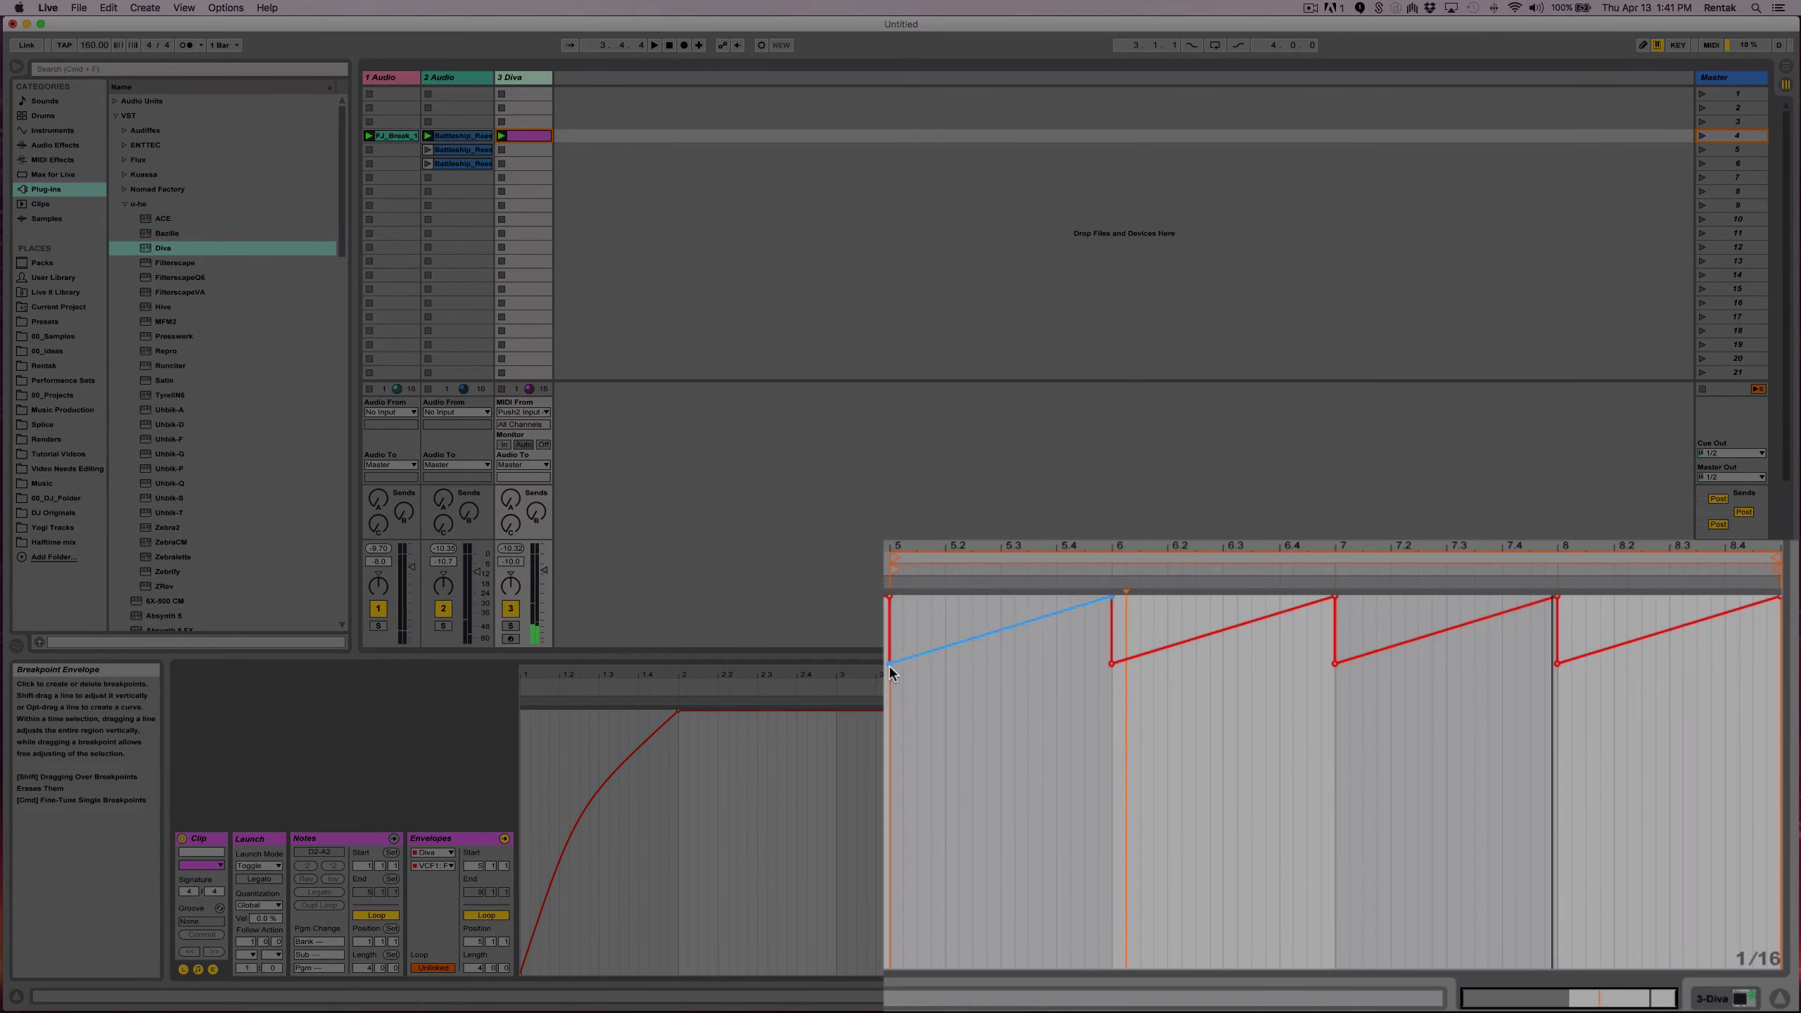
# Deepen the ramps in bars 5 and 6 by lowering their starting breakpoints, keep bar 5's end near maximum, and play them back
pyautogui.moveTo(1154, 758); pyautogui.dragTo(1154, 780)
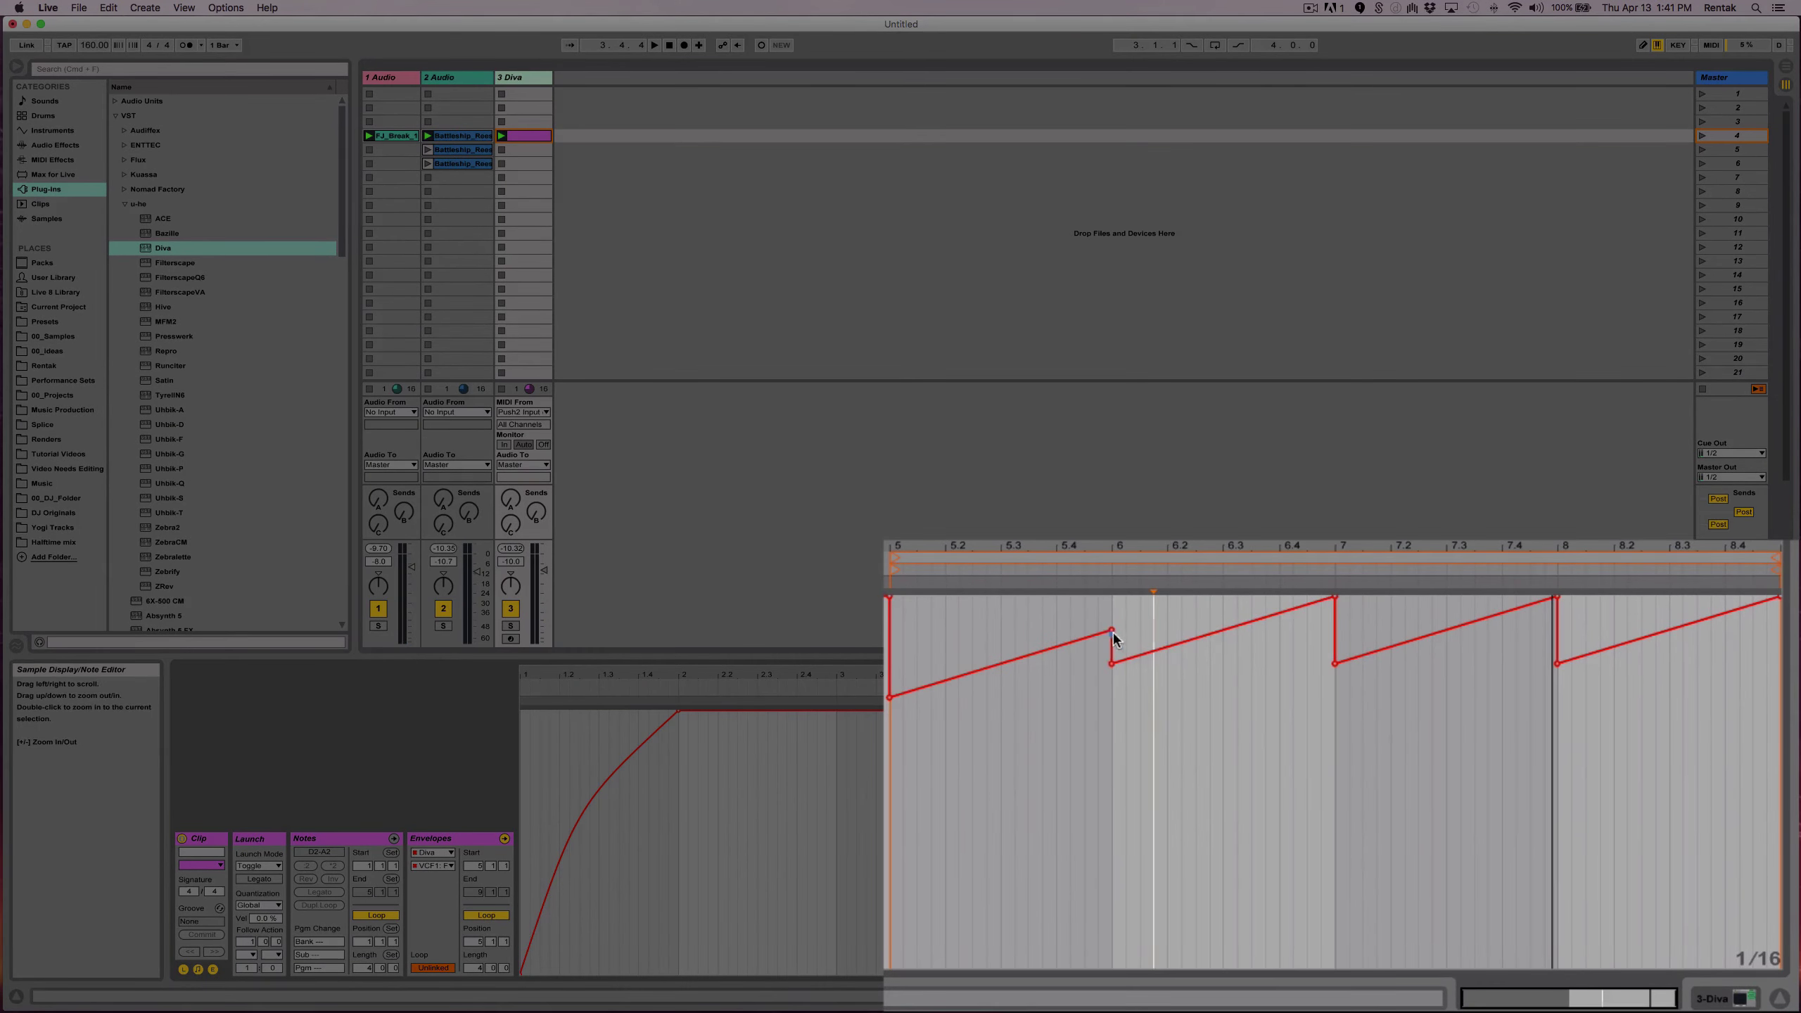
pyautogui.moveTo(1112, 631); pyautogui.dragTo(1112, 600)
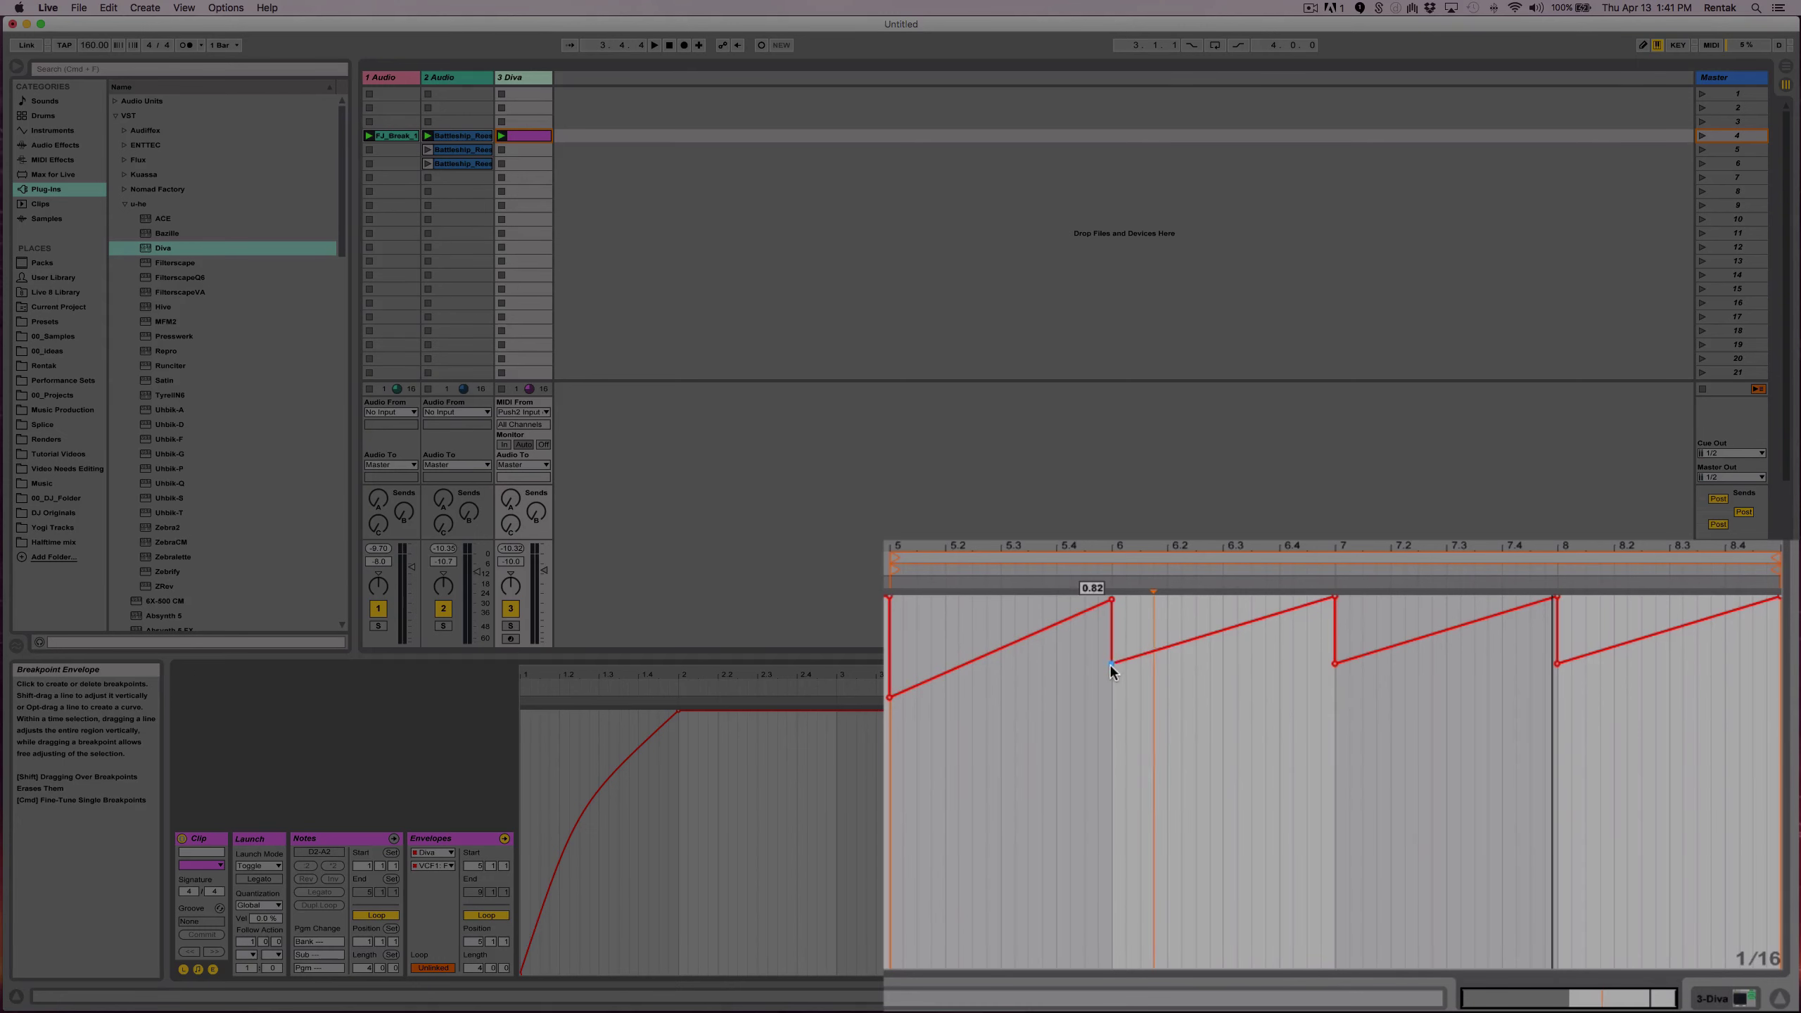
pyautogui.moveTo(1112, 665); pyautogui.dragTo(1111, 715)
pyautogui.press('space')
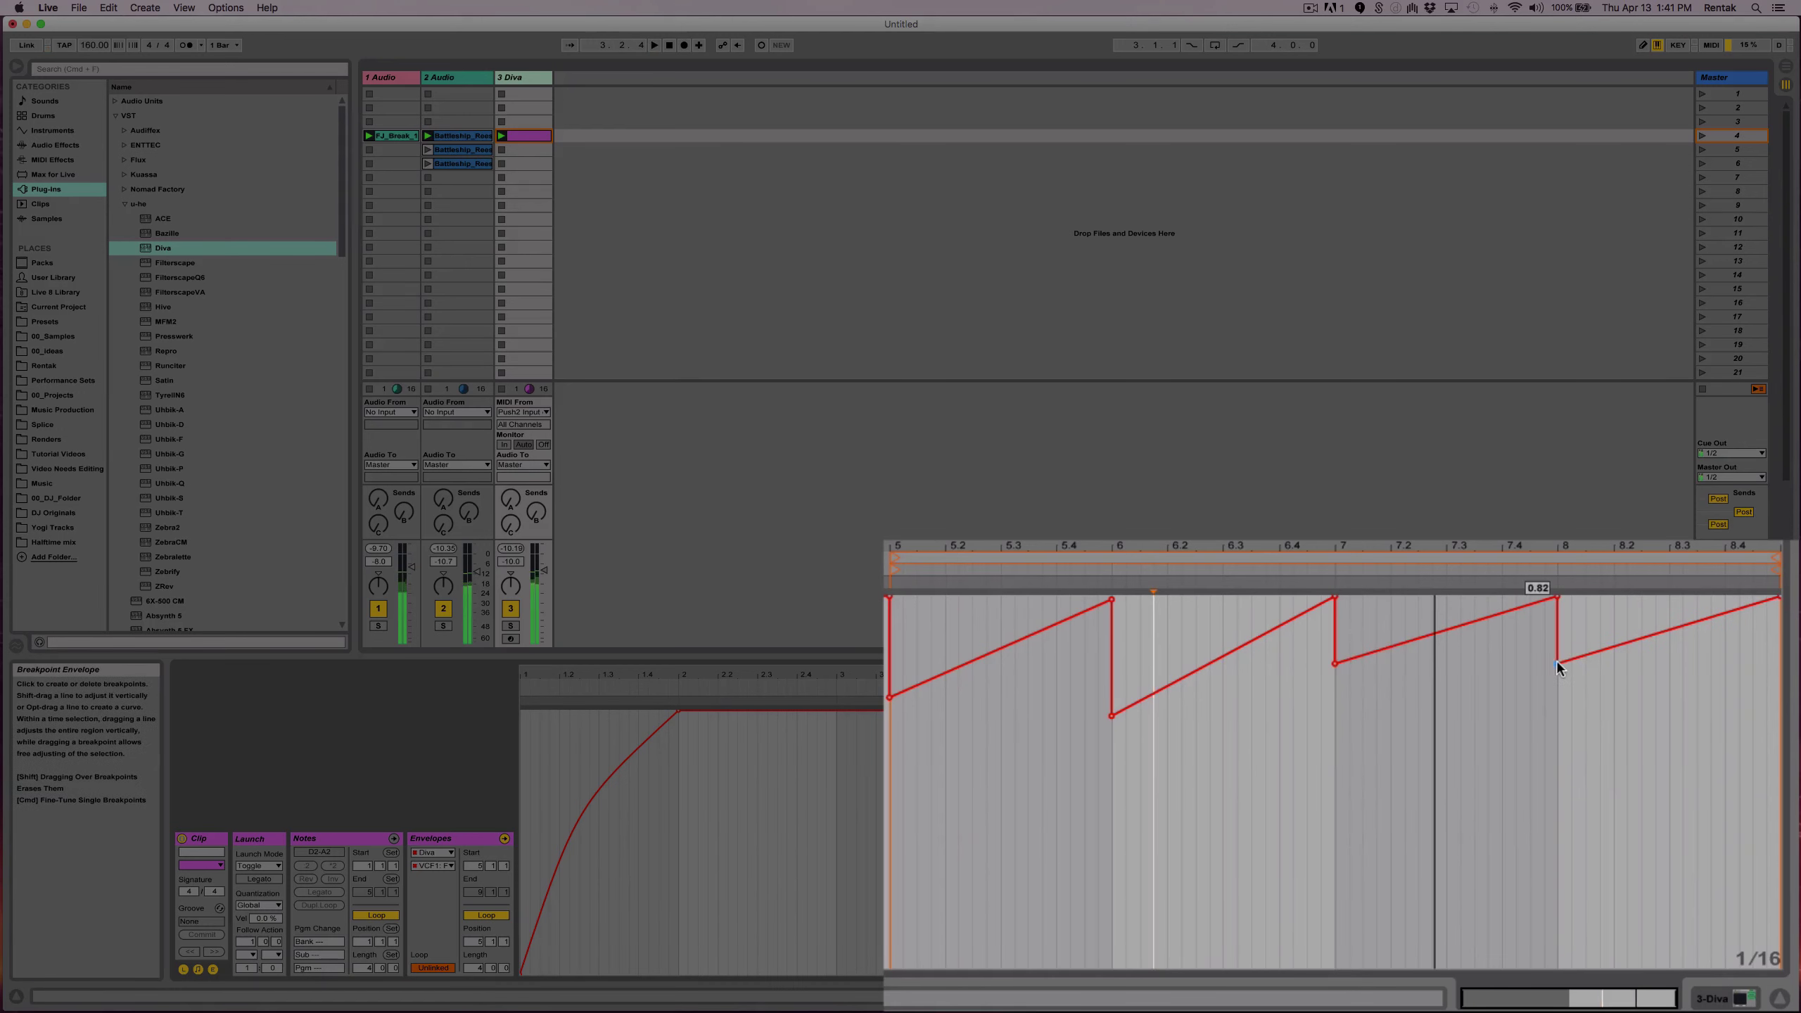
# Lower the starting breakpoint of bar 8's ramp to about half height and play back the varied ramps
pyautogui.press('space')
pyautogui.moveTo(1557, 664); pyautogui.dragTo(1557, 767)
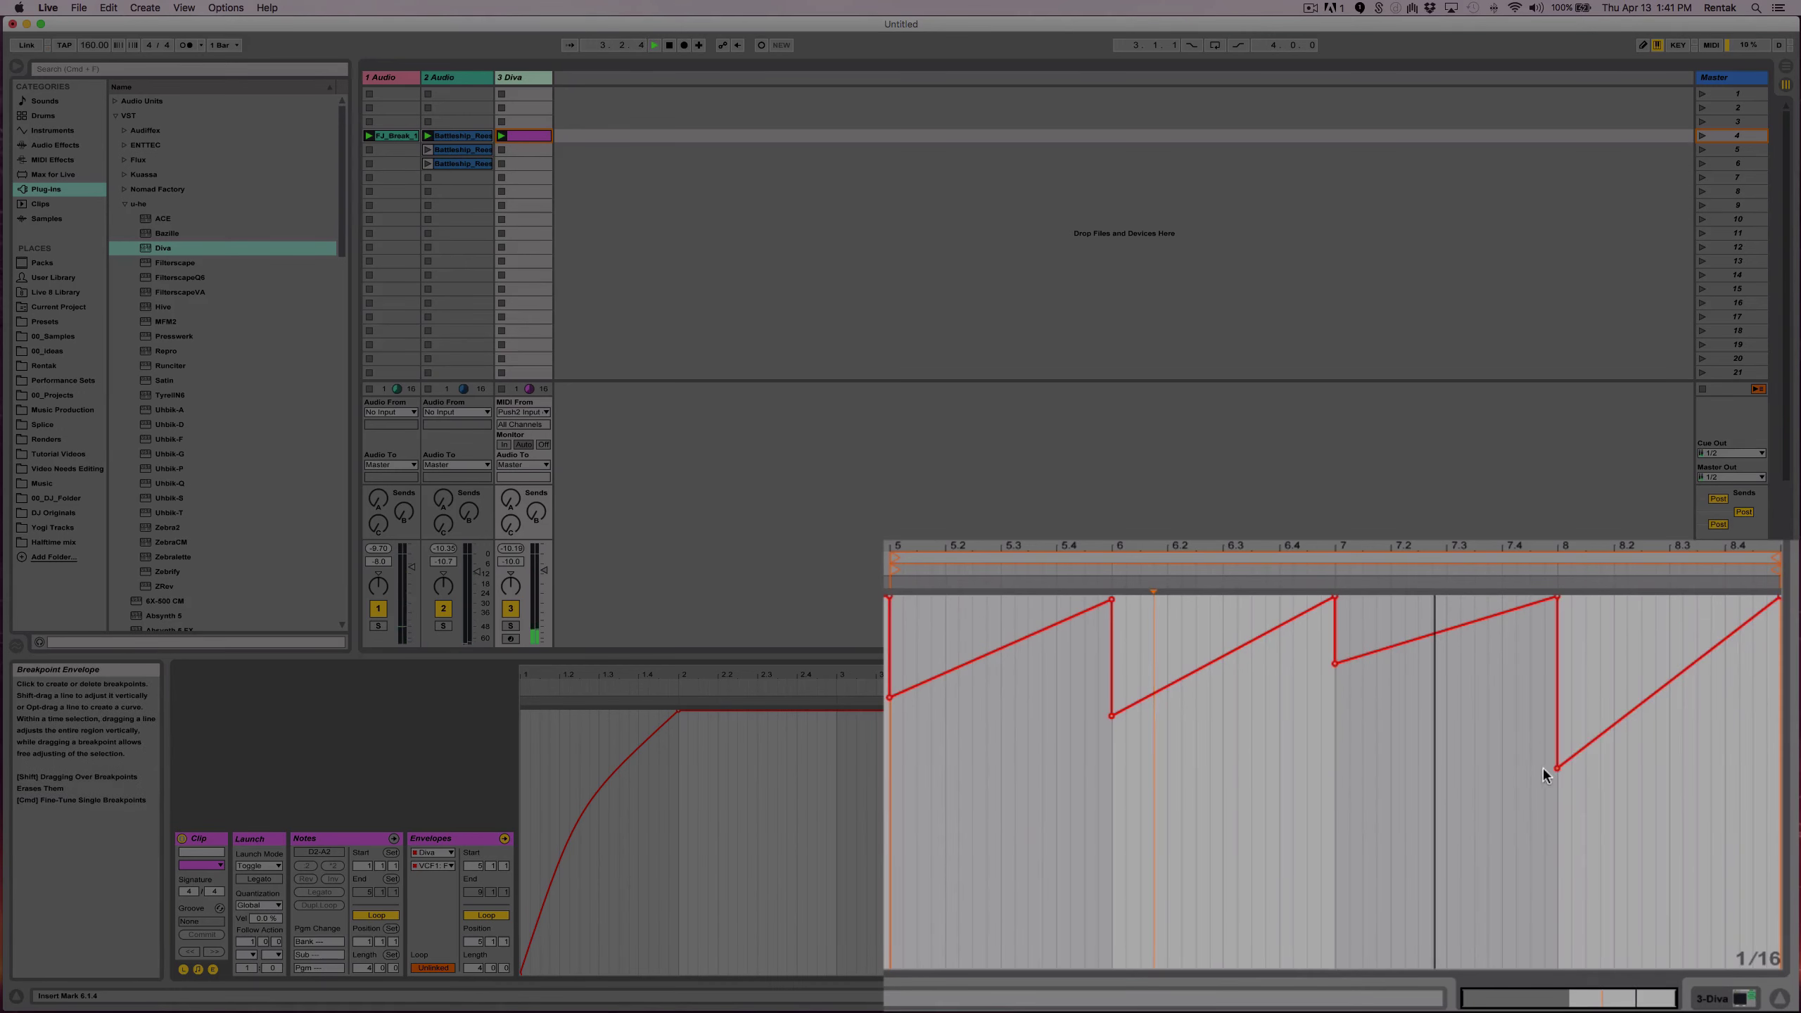
pyautogui.press('space')
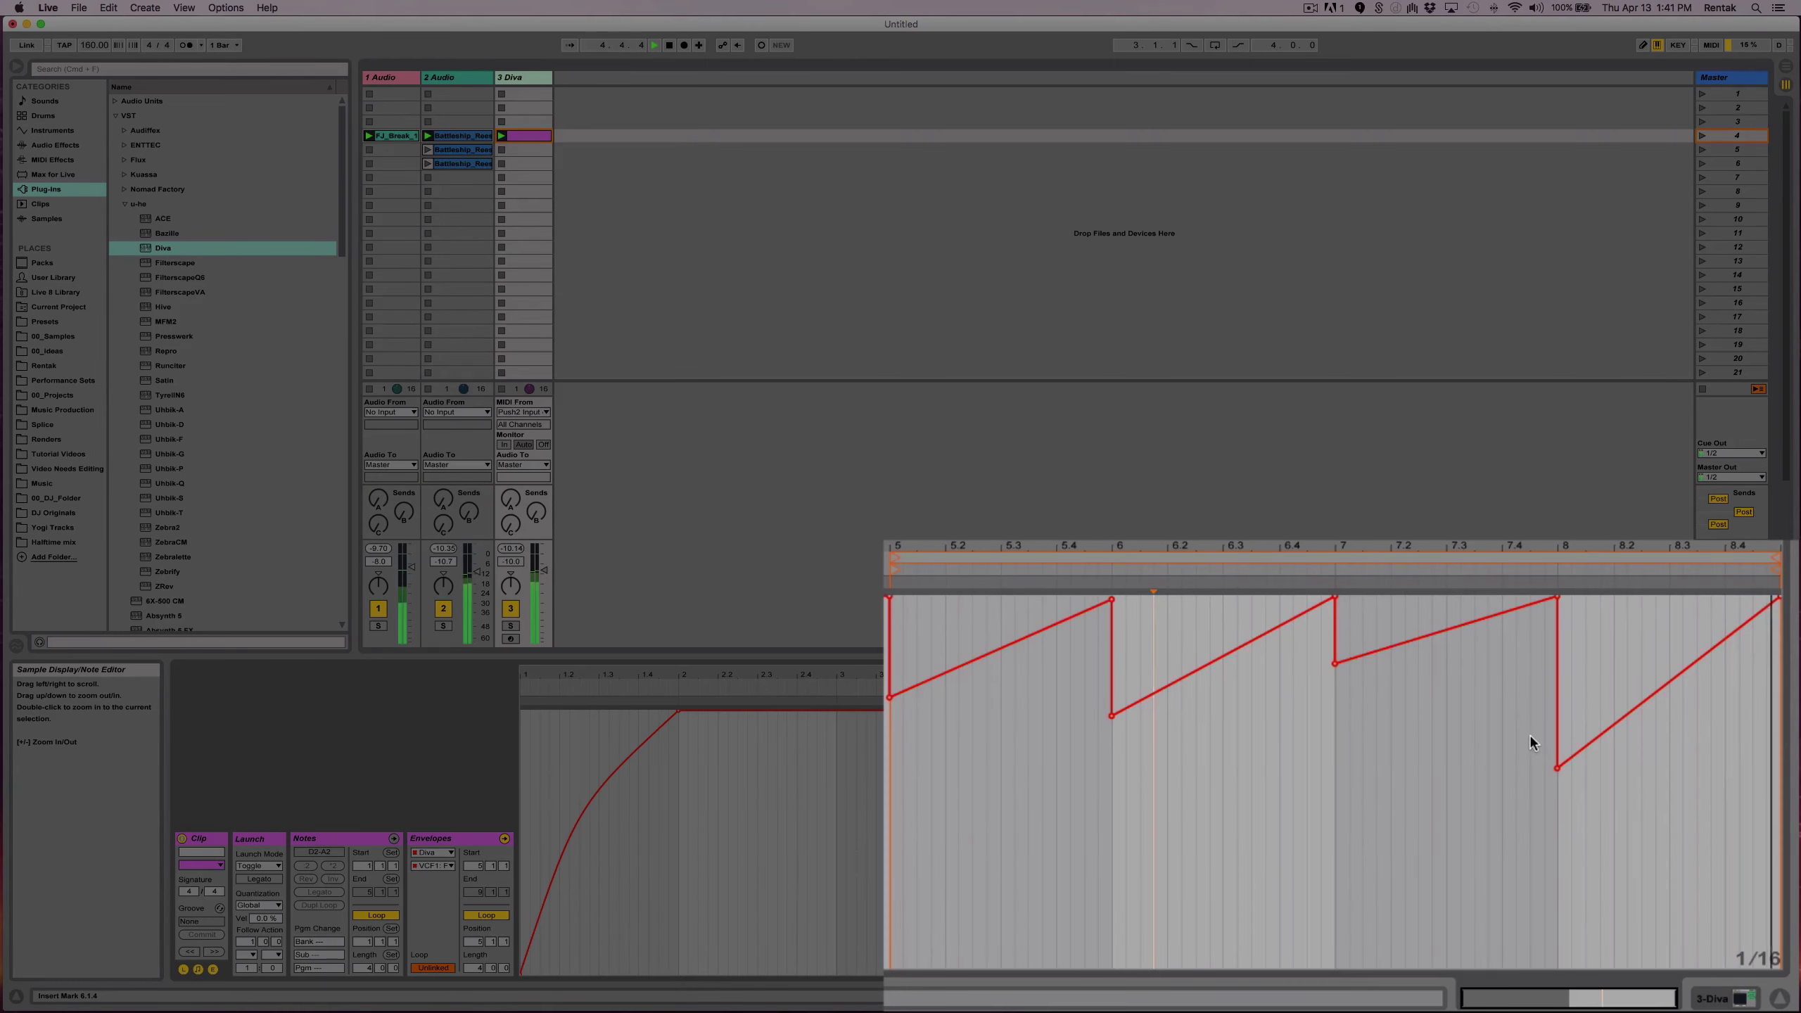
pyautogui.press('space')
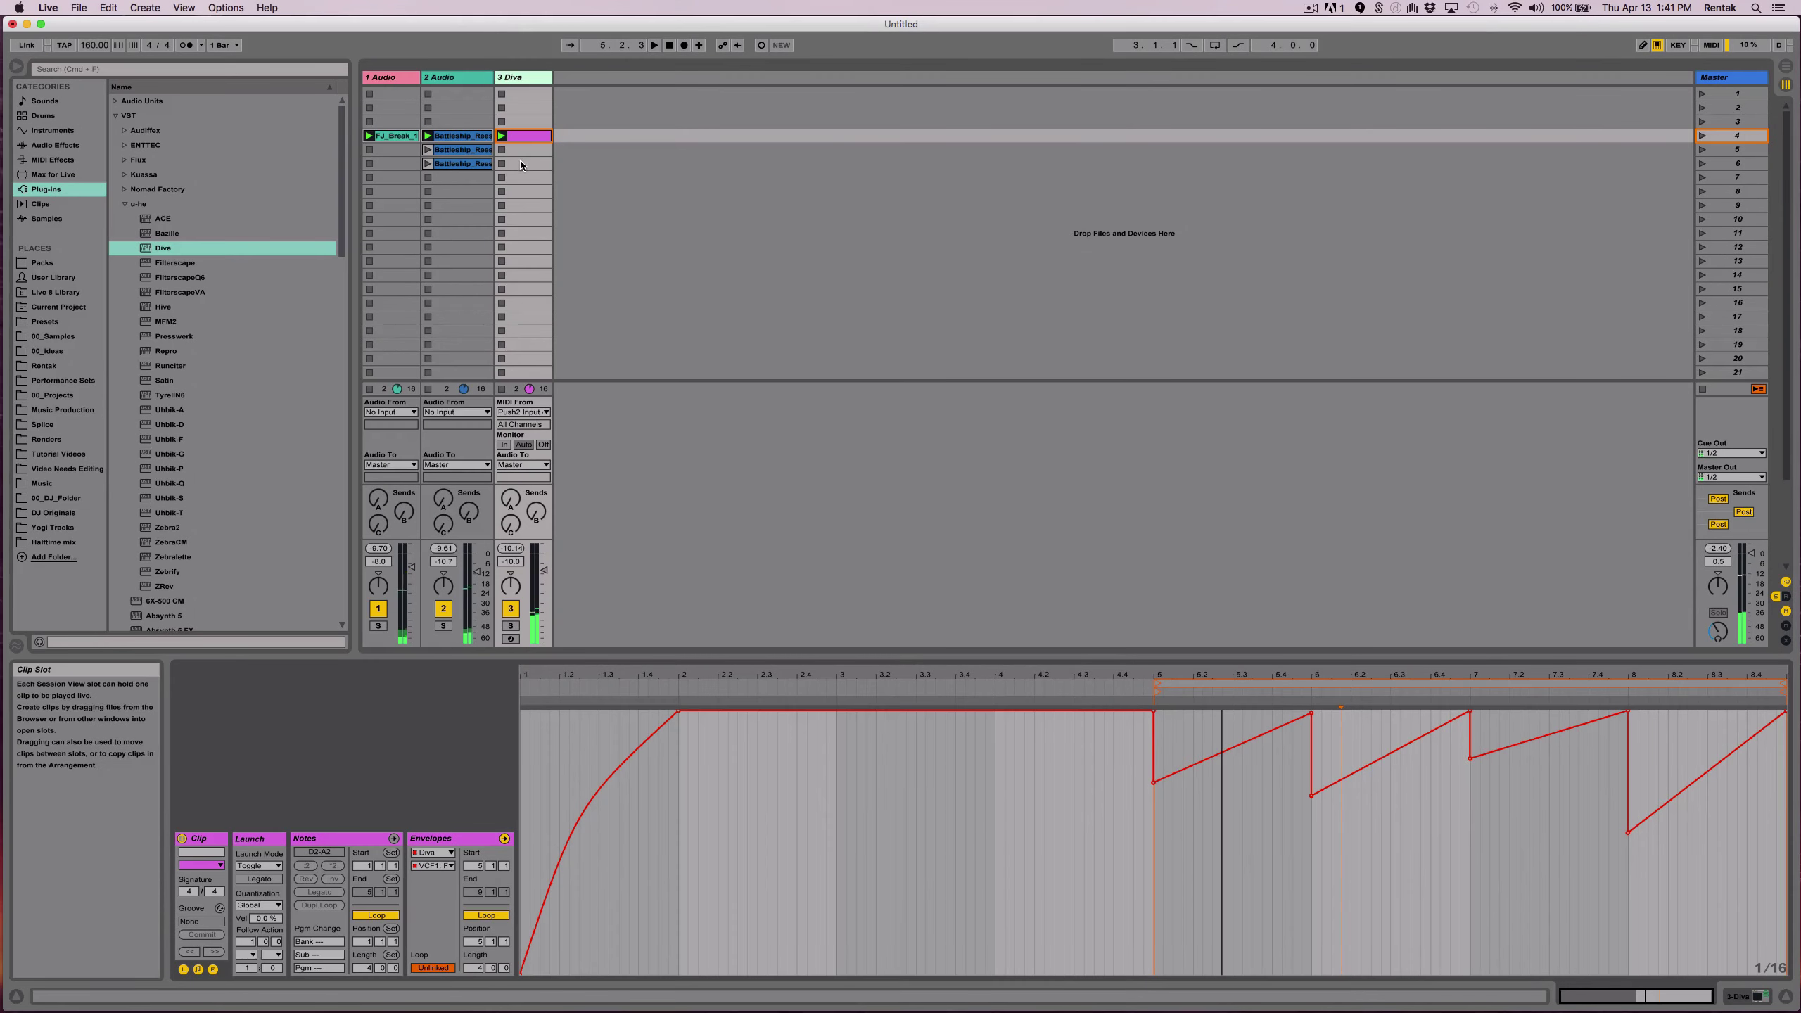
# Move the envelope's start marker back to bar 1, ahead of the looped ramps
pyautogui.press('space')
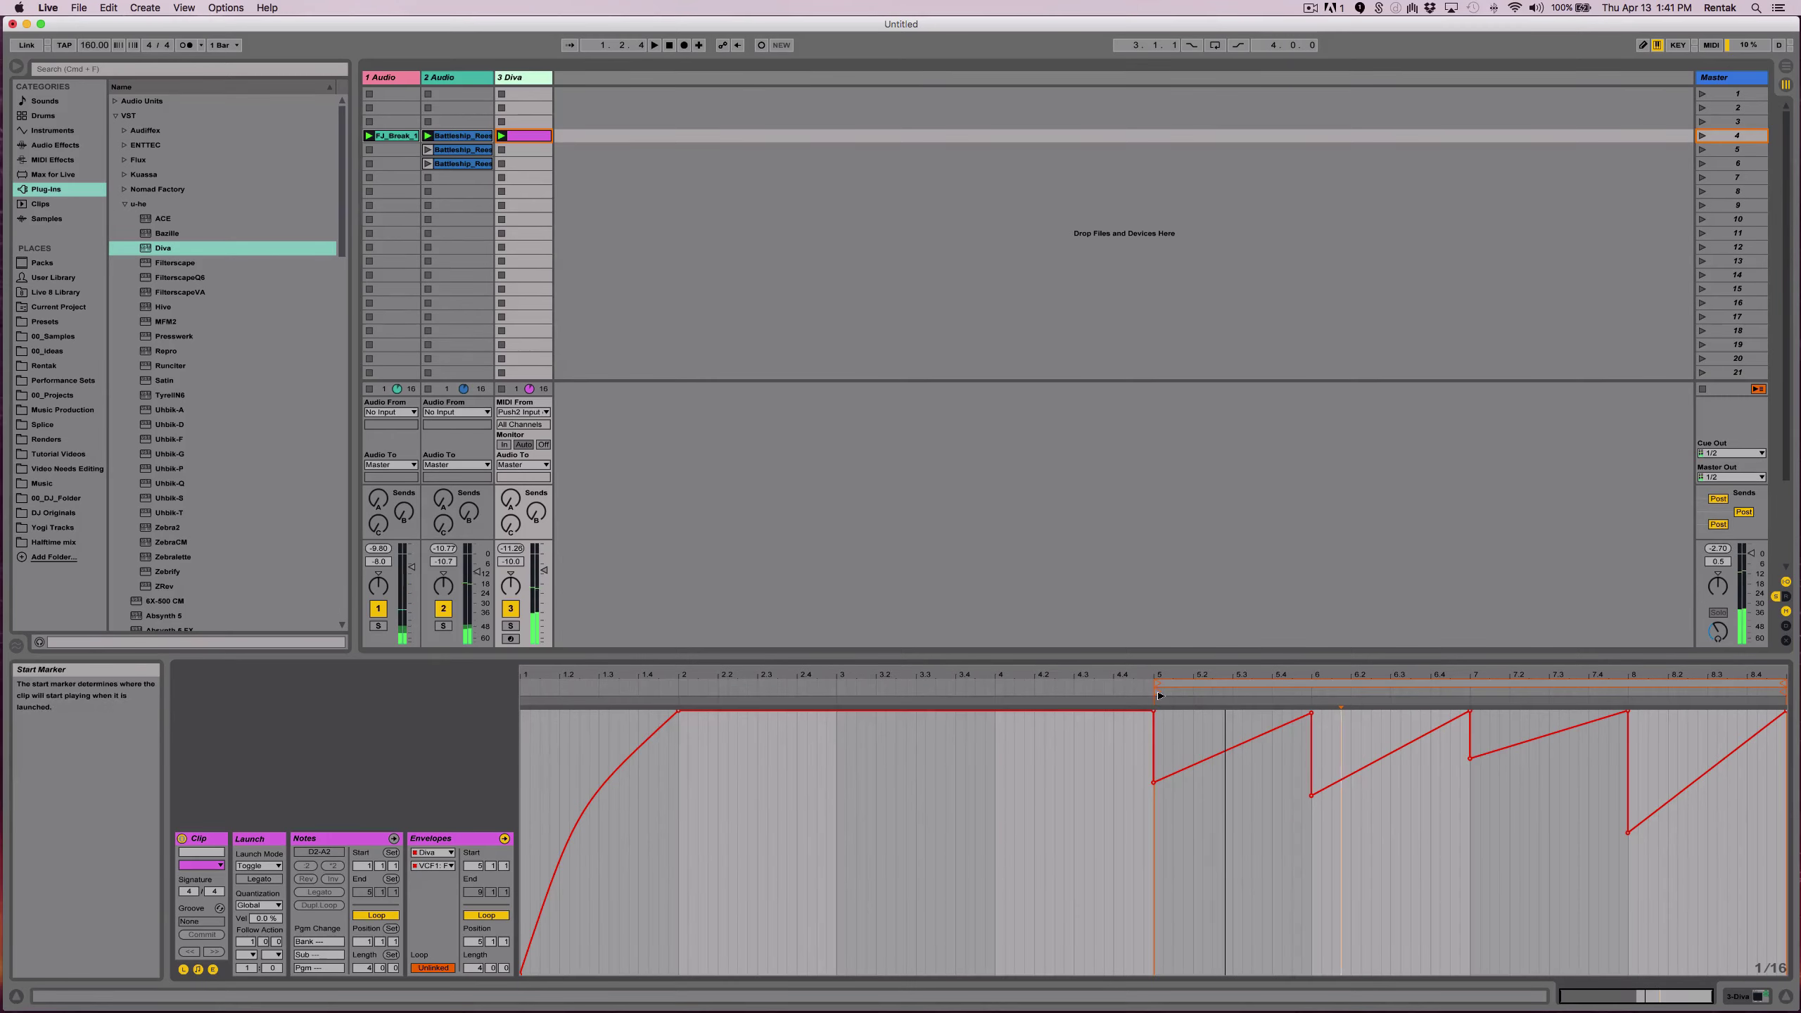
pyautogui.moveTo(1160, 695); pyautogui.dragTo(959, 695)
pyautogui.moveTo(525, 717); pyautogui.dragTo(412, 713)
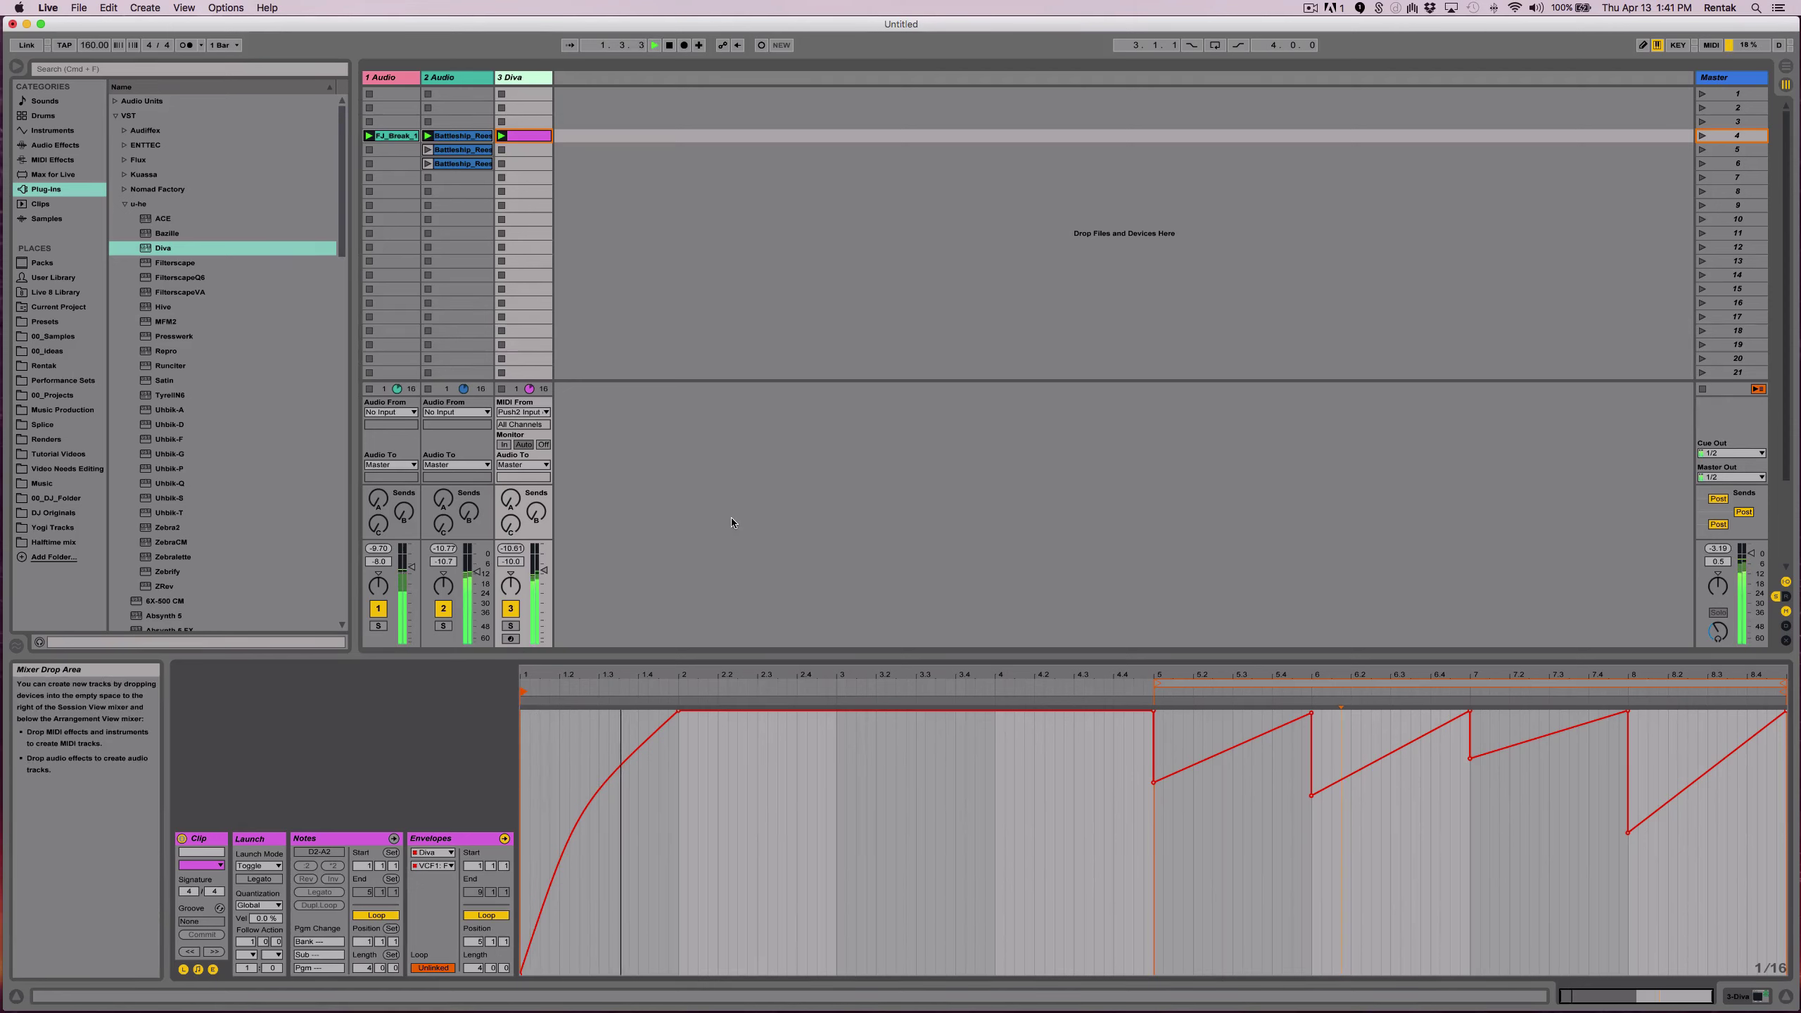
# Launch the second Reese bass clip alongside Diva, lower the Diva track's volume to -16.0 dB, and stop playback
pyautogui.click(429, 151)
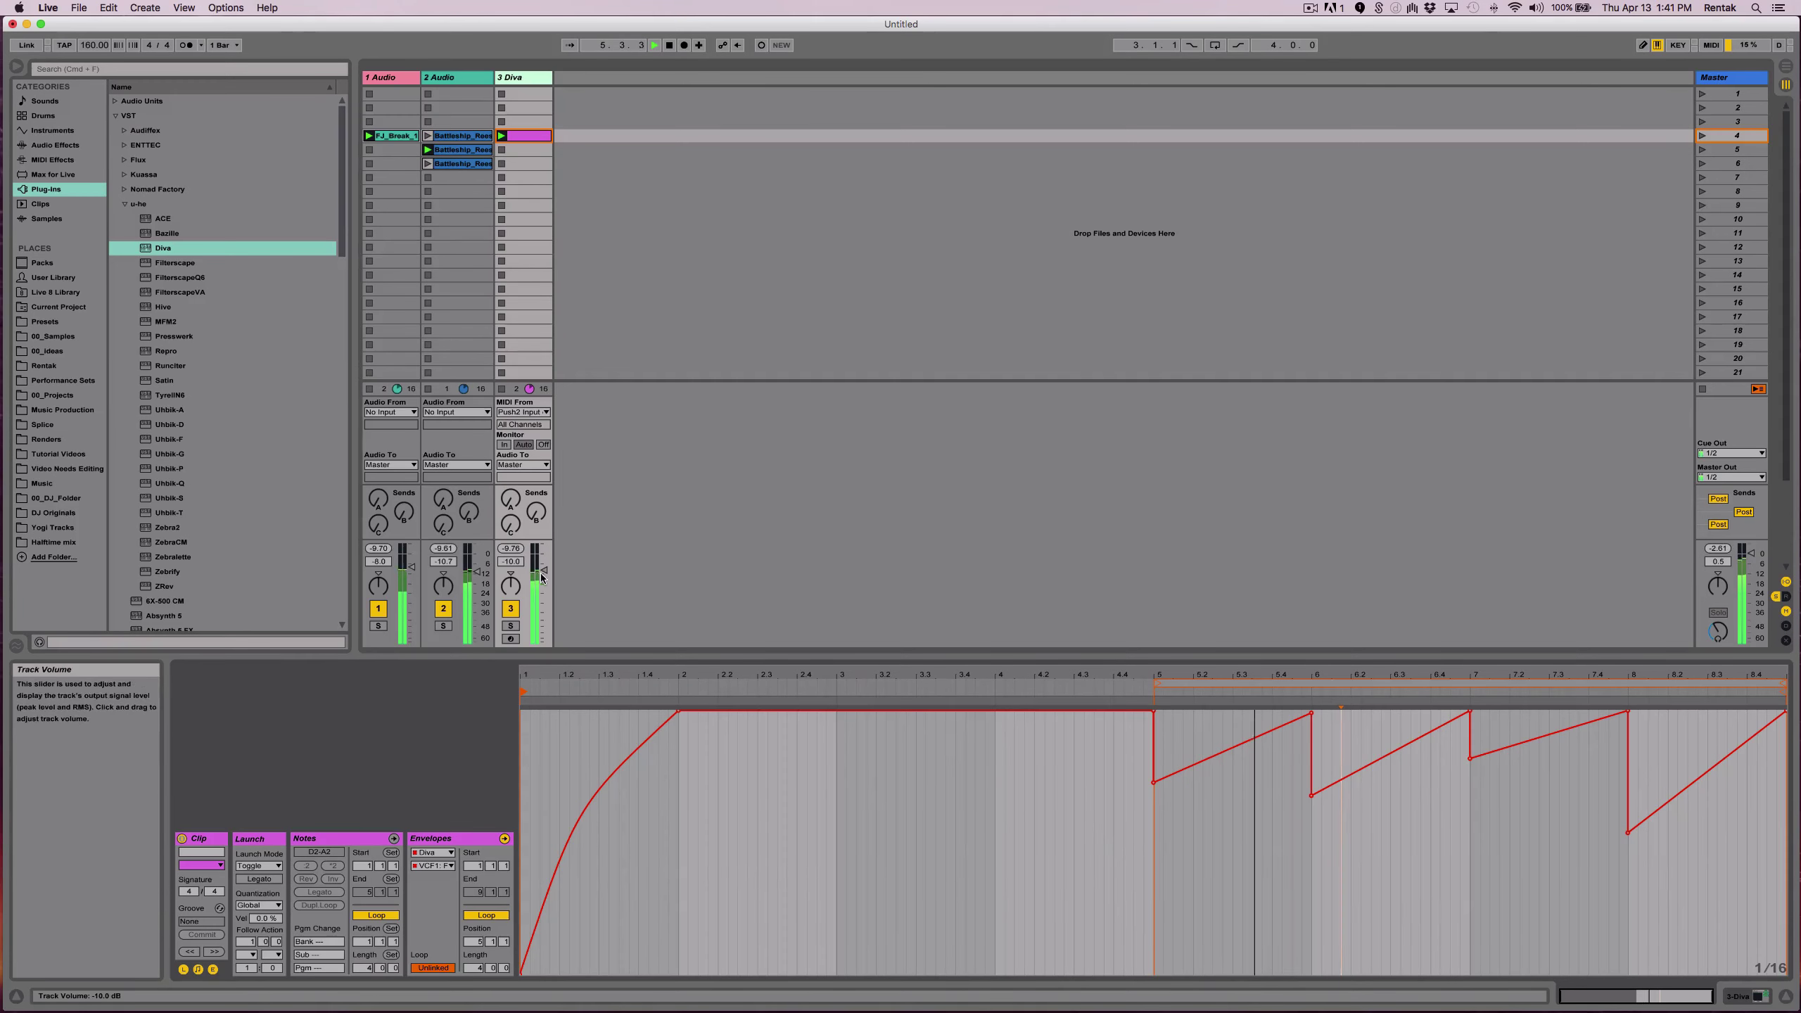
pyautogui.moveTo(541, 578); pyautogui.dragTo(541, 575)
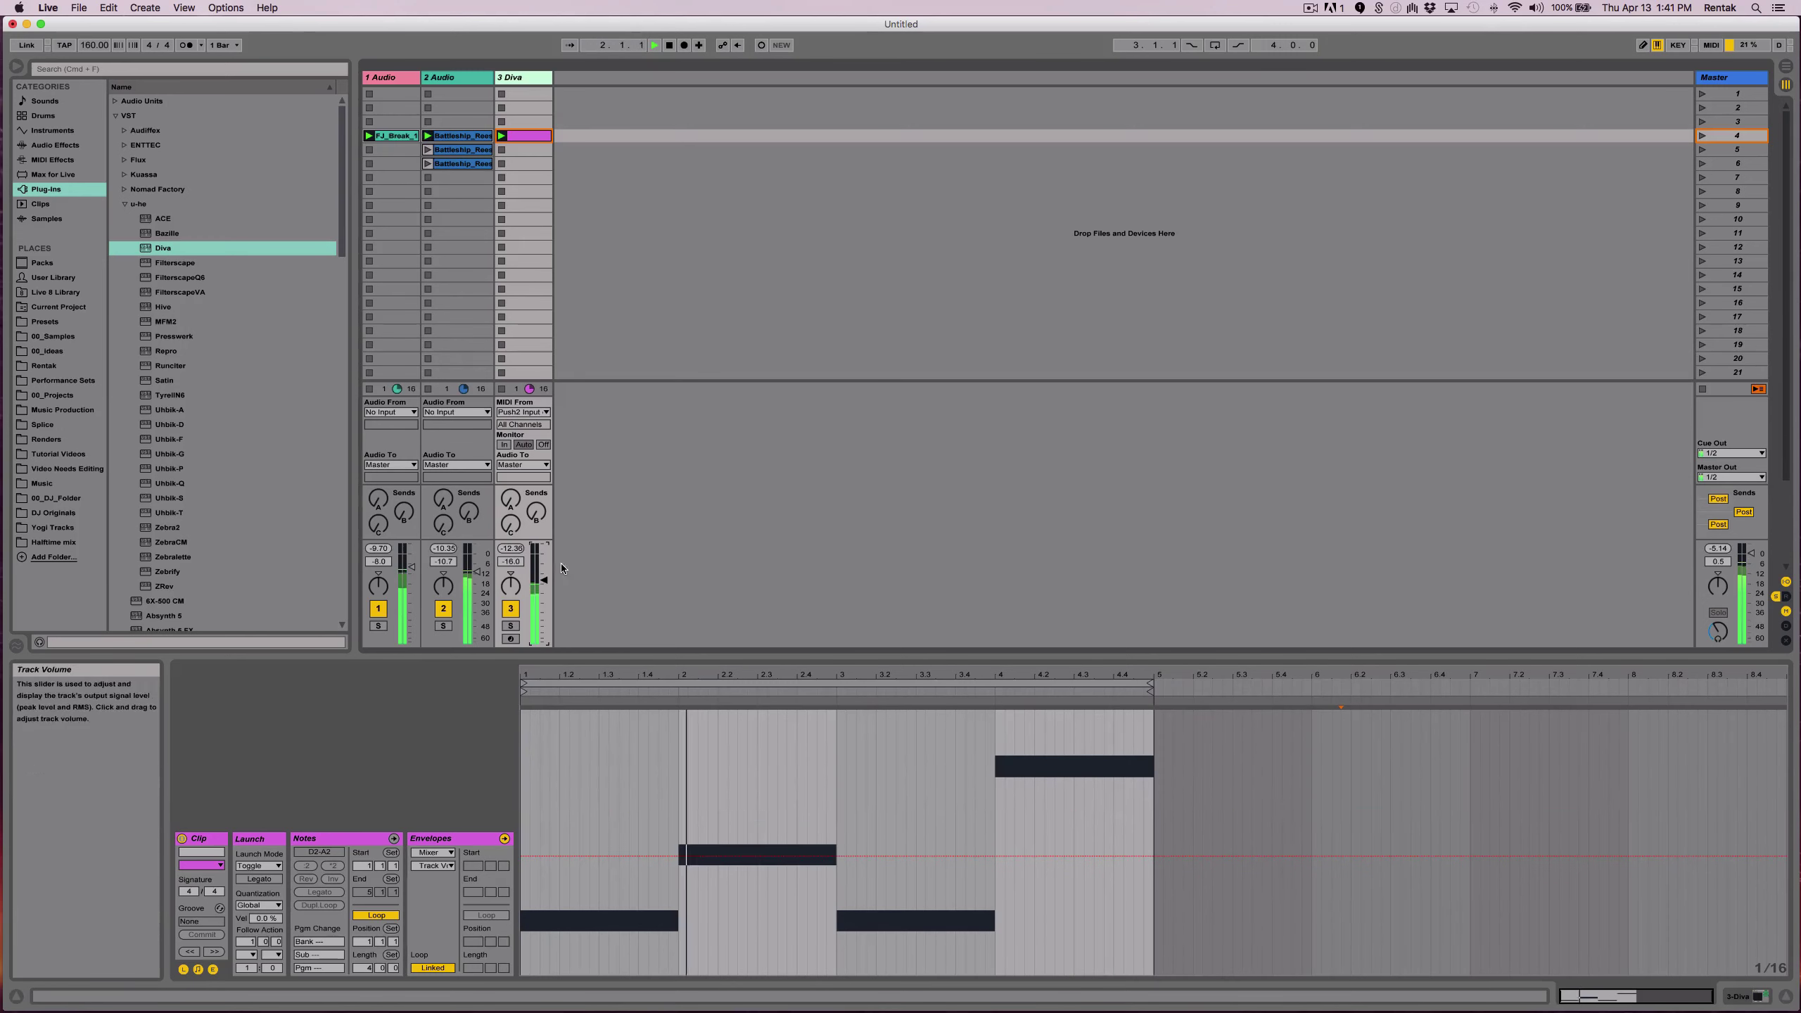
pyautogui.press('space')
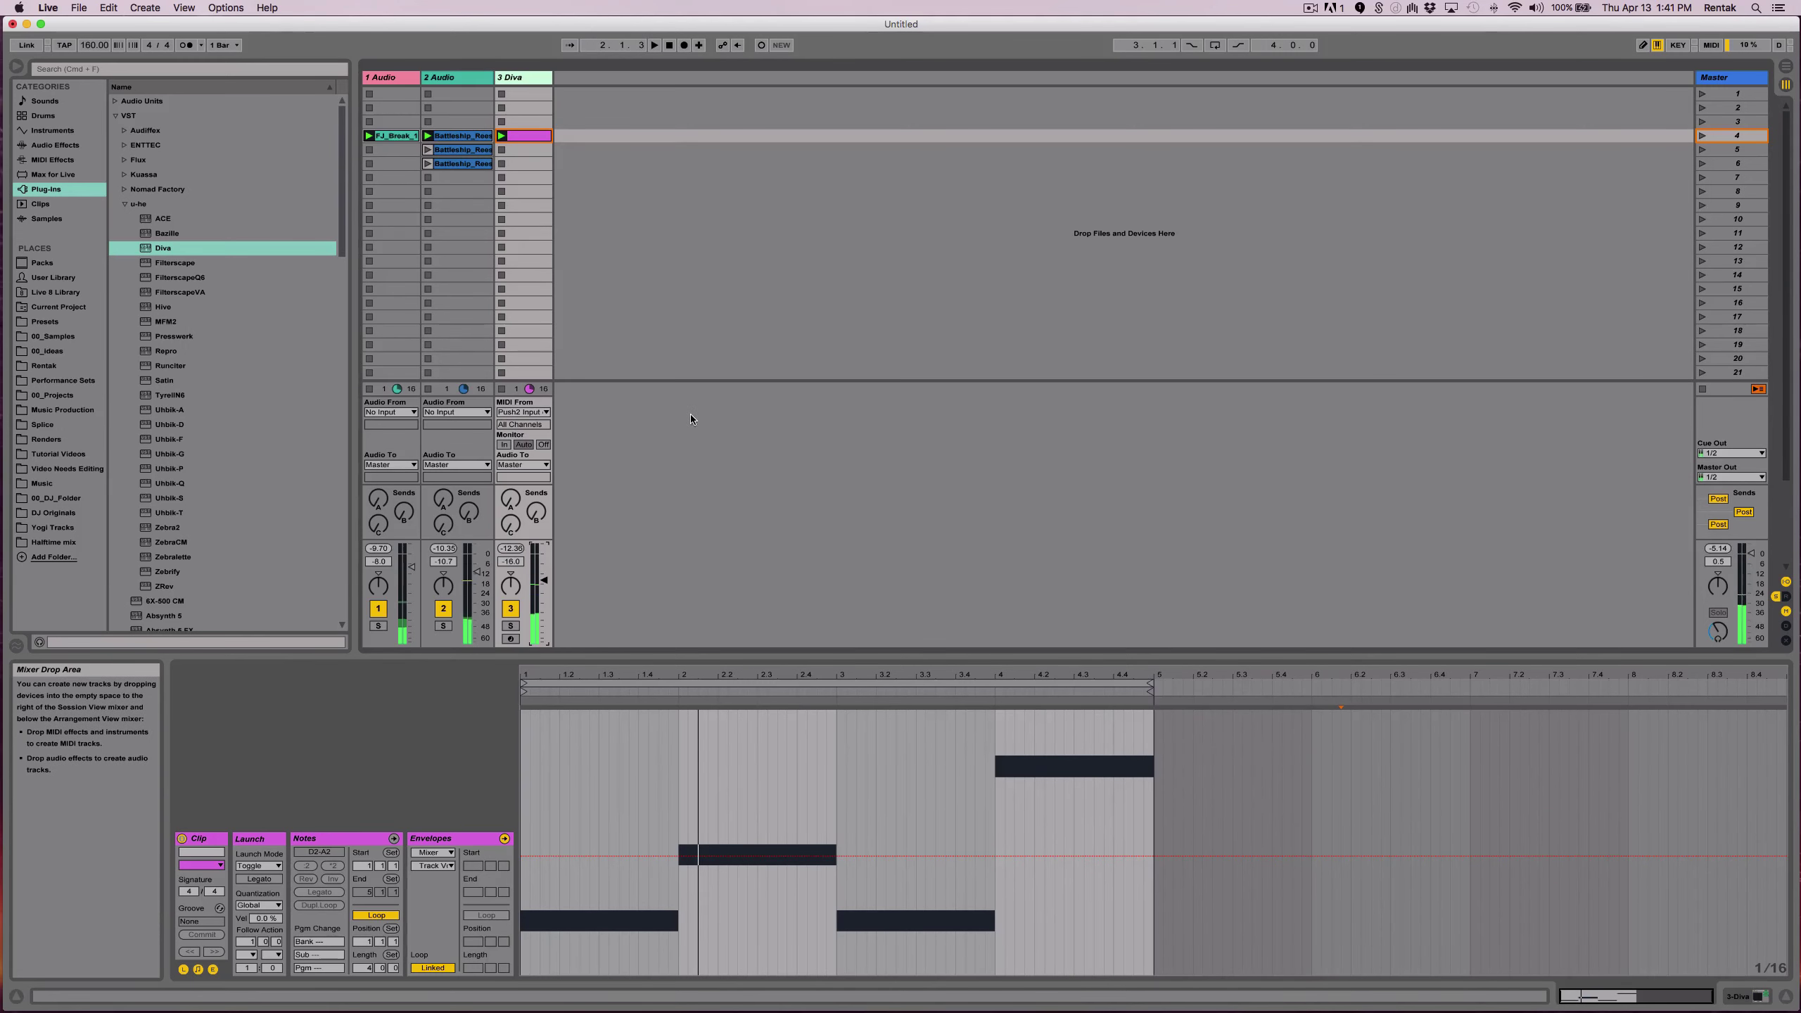